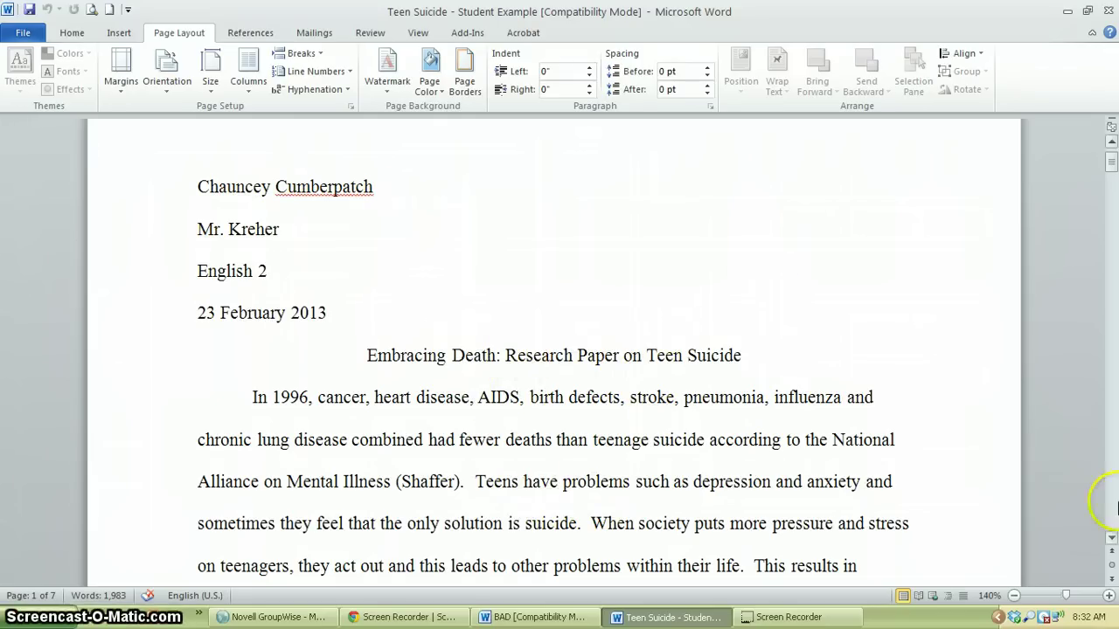
Examine the finished example paper from its first page to the Works Cited page, and switch to the BAD document
{"action": "scroll", "coordinate": [1116, 533], "scroll_direction": "down", "scroll_amount": 3}
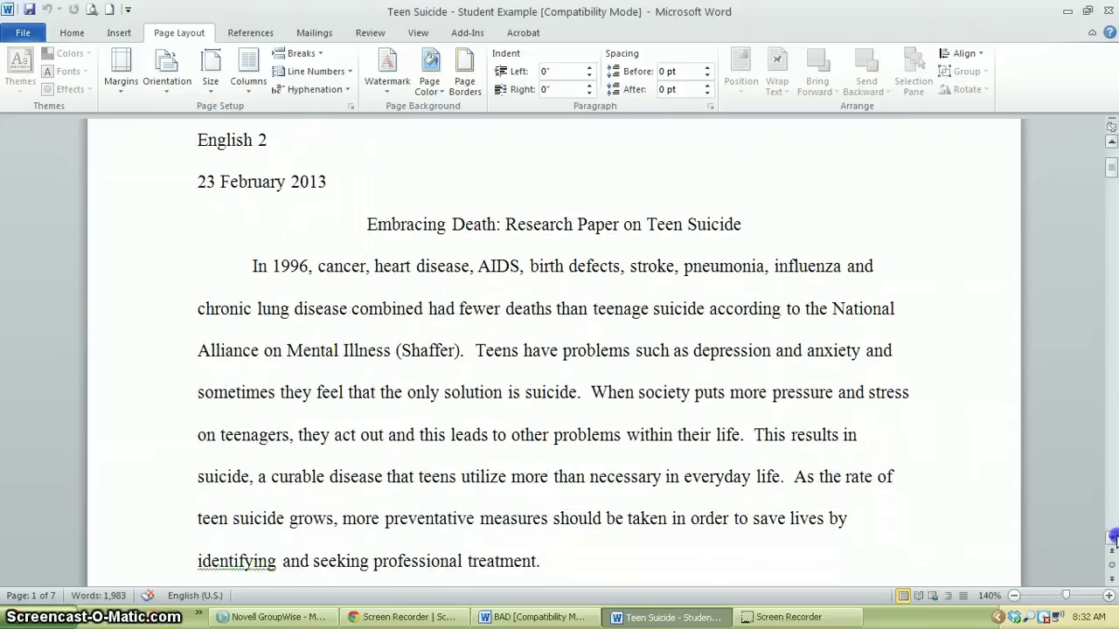
{"action": "left_click_drag", "start_coordinate": [1111, 170], "coordinate": [1085, 487]}
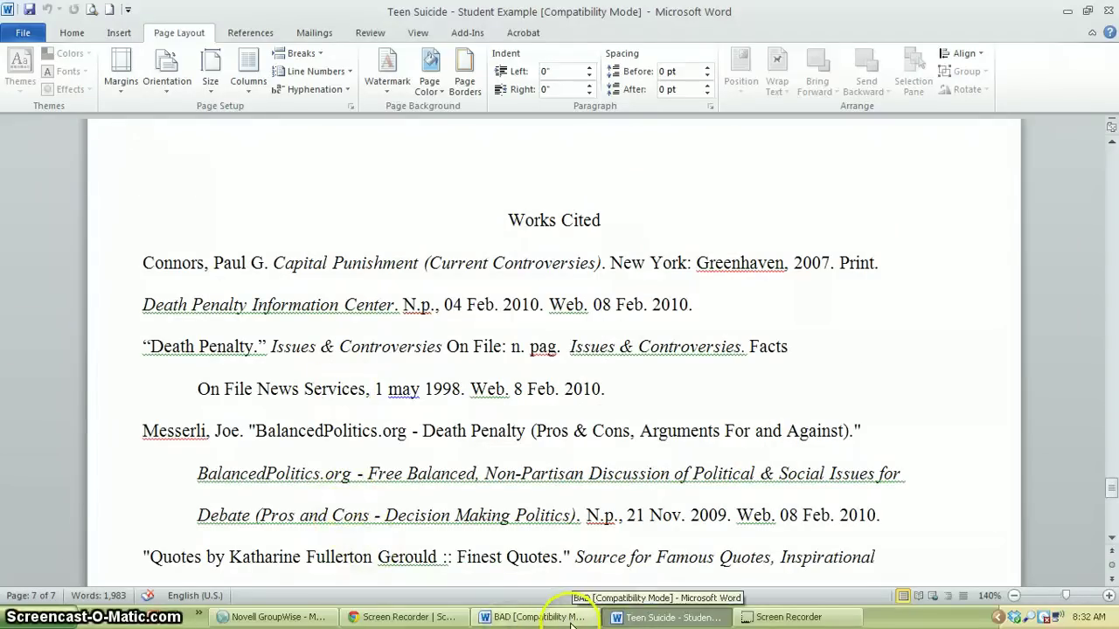
{"action": "left_click", "coordinate": [531, 617]}
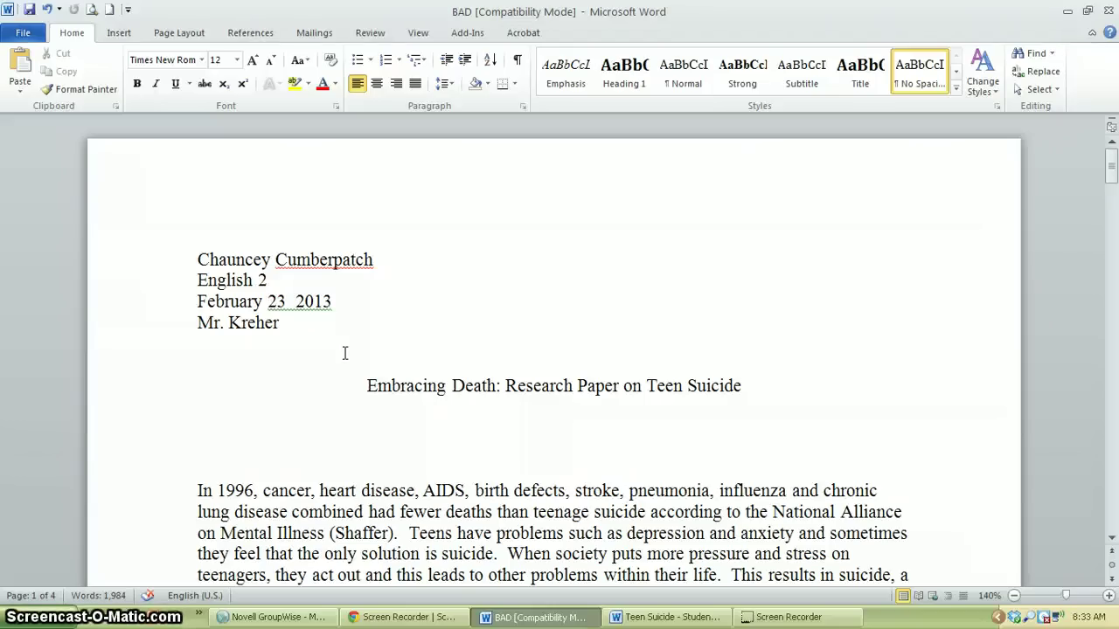
Move the teacher's name from the end of the heading block to its own line directly below the student's name
{"action": "left_click_drag", "start_coordinate": [280, 322], "coordinate": [136, 326]}
{"action": "key", "text": "ctrl+c"}
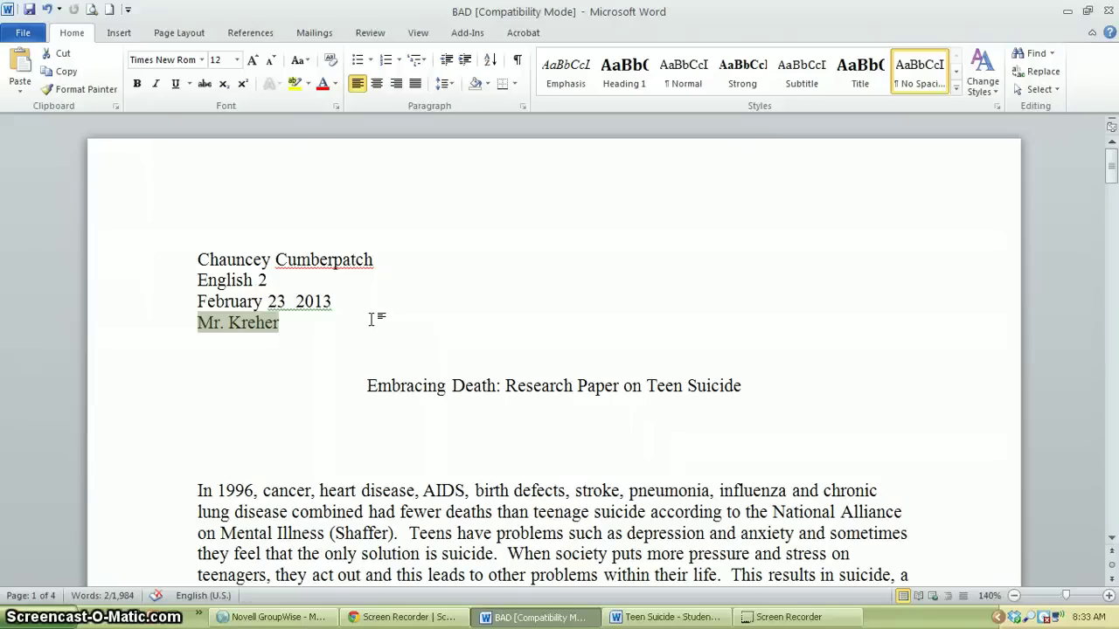
{"action": "key", "text": "BackSpace"}
{"action": "key", "text": "Up"}
{"action": "key", "text": "Up"}
{"action": "key", "text": "Return"}
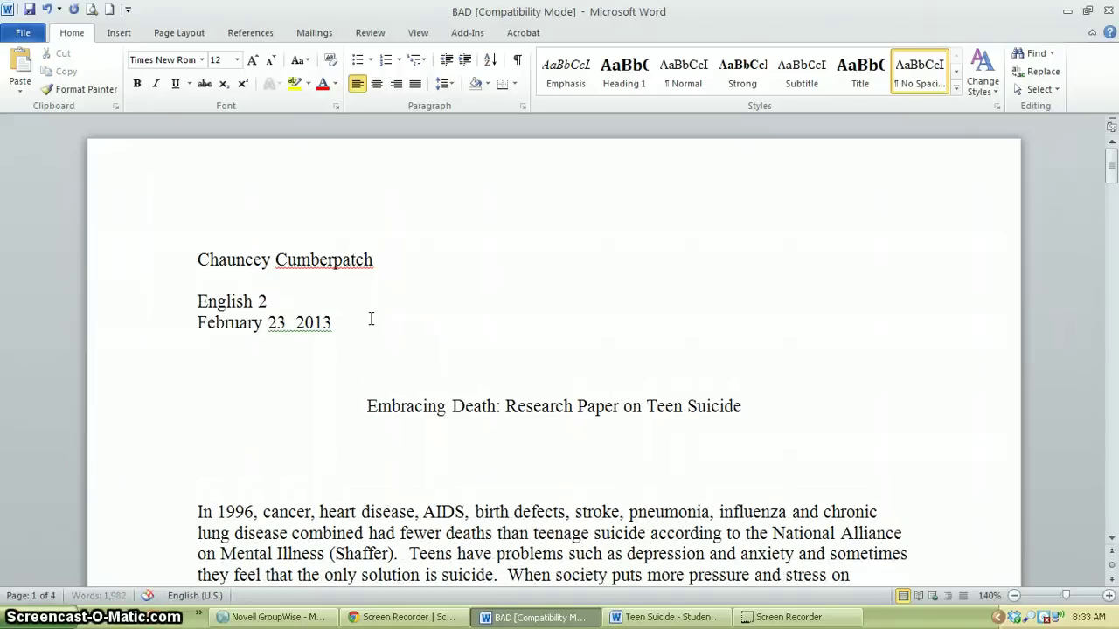
{"action": "key", "text": "ctrl+v"}
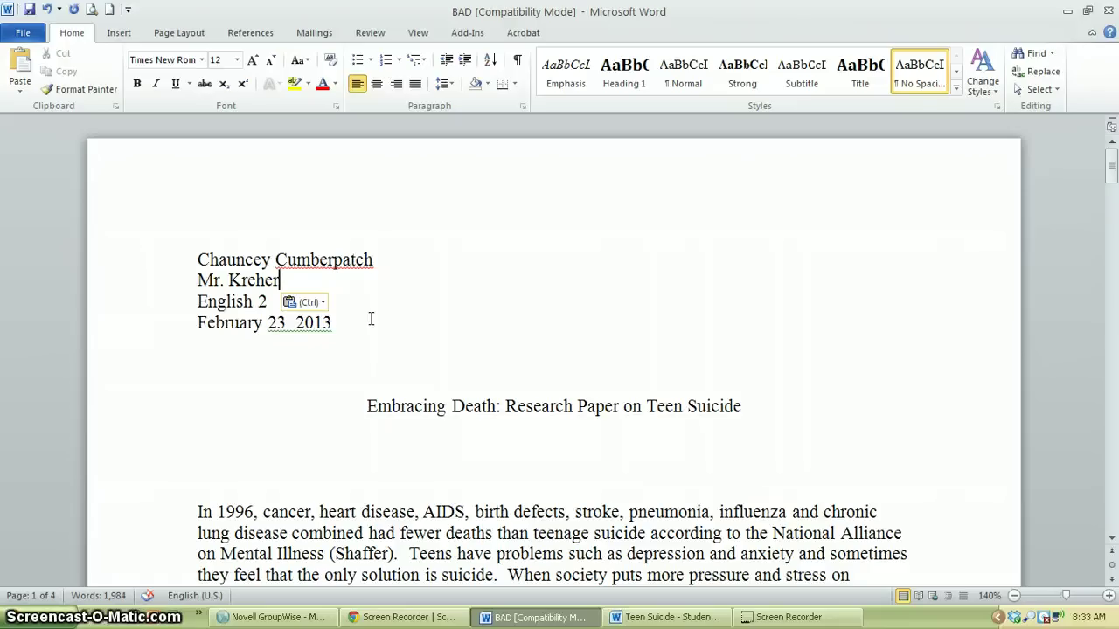
{"action": "left_click", "coordinate": [374, 323]}
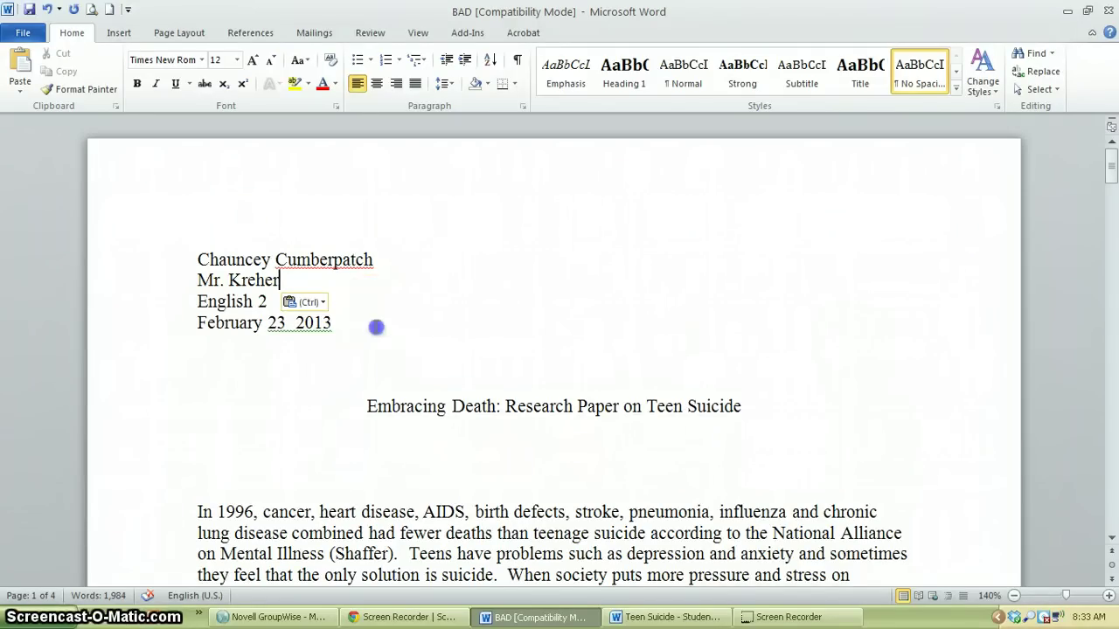
{"action": "left_click", "coordinate": [275, 302]}
{"action": "type", "text": "2nd hr"}
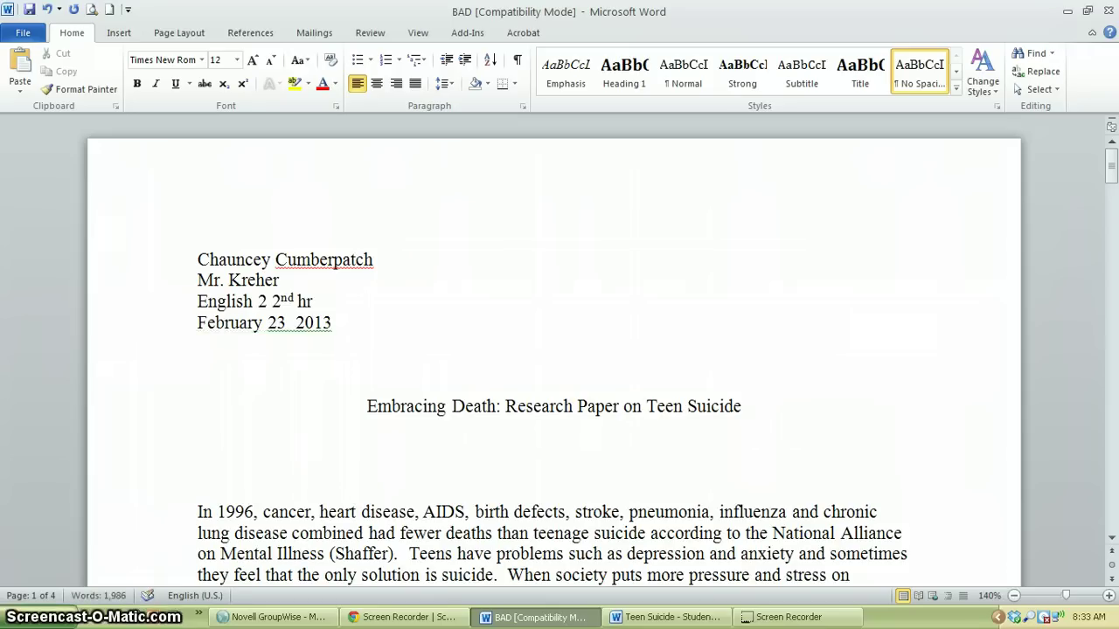
{"action": "key", "text": "BackSpace"}
{"action": "key", "text": "BackSpace"}
{"action": "key", "text": "BackSpace"}
{"action": "key", "text": "BackSpace"}
{"action": "key", "text": "BackSpace"}
{"action": "key", "text": "BackSpace"}
Append the class hour to the "English 2" line so that it reads "English 2 – 2 hr"
{"action": "type", "text": "-"}
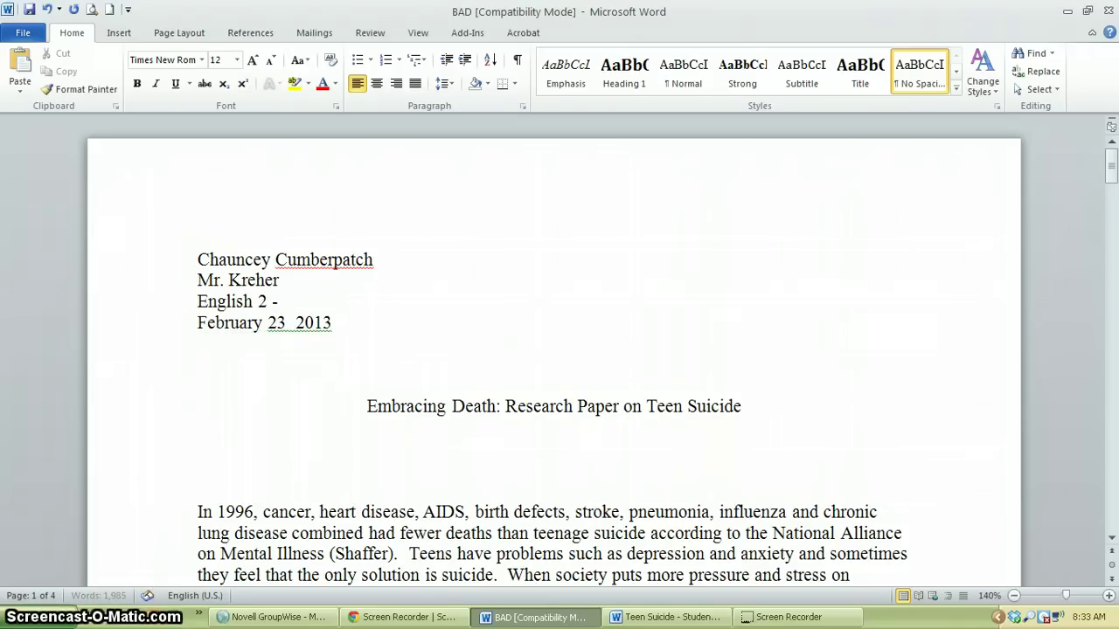
{"action": "type", "text": " 2nd"}
{"action": "key", "text": "BackSpace"}
{"action": "key", "text": "BackSpace"}
{"action": "key", "text": "BackSpace"}
{"action": "type", "text": "hr"}
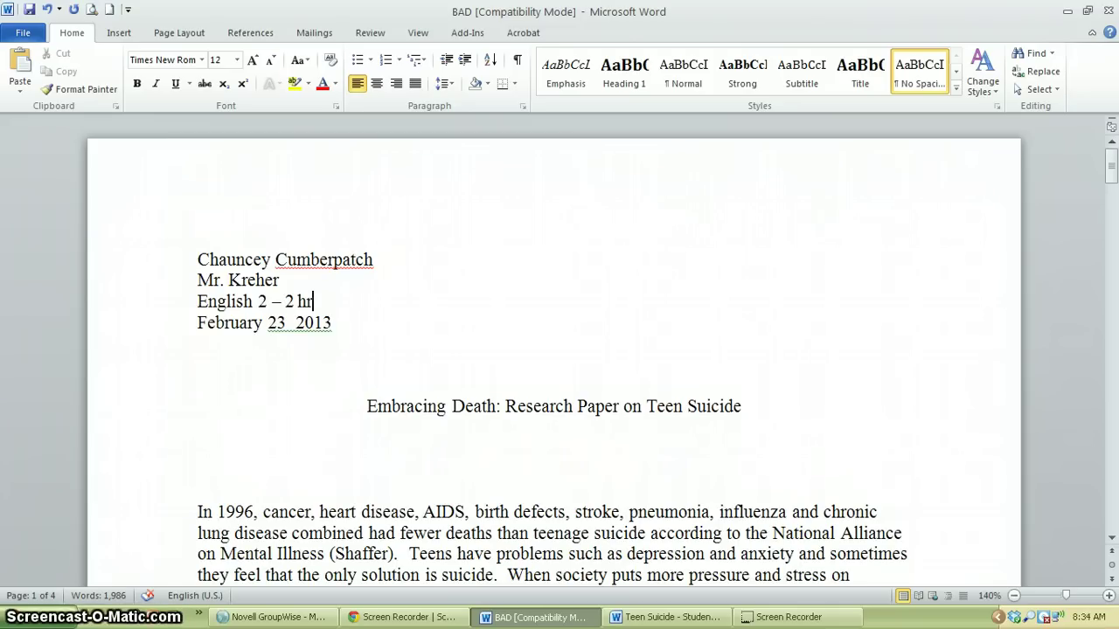
Reorder the date in the heading block to the day-month-year form "23 February 2013"
{"action": "left_click", "coordinate": [279, 323]}
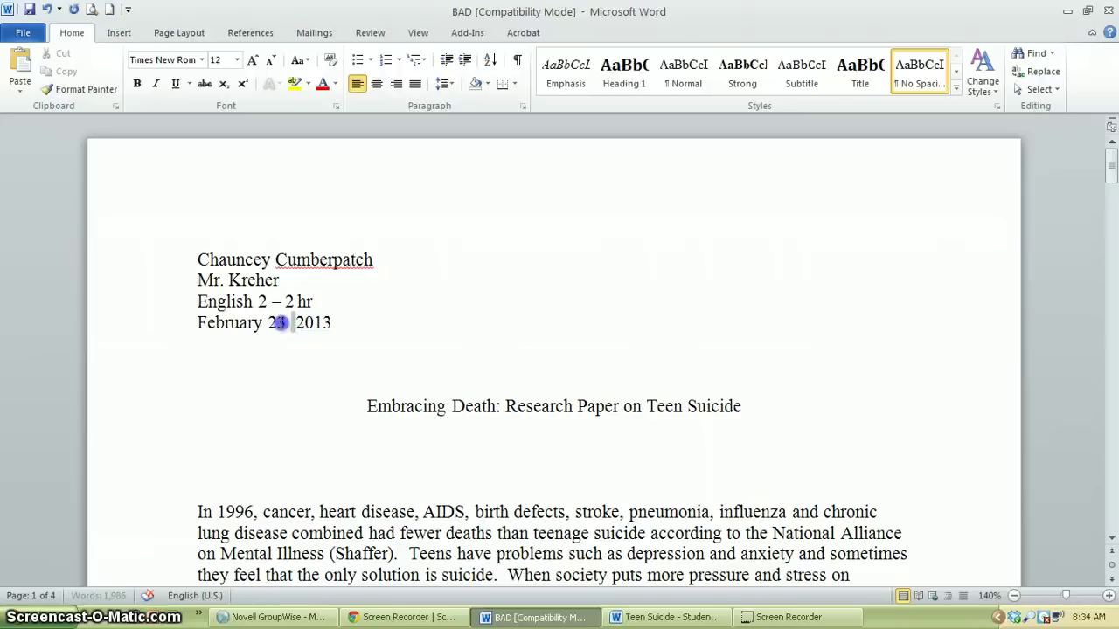
{"action": "double_click", "coordinate": [280, 324]}
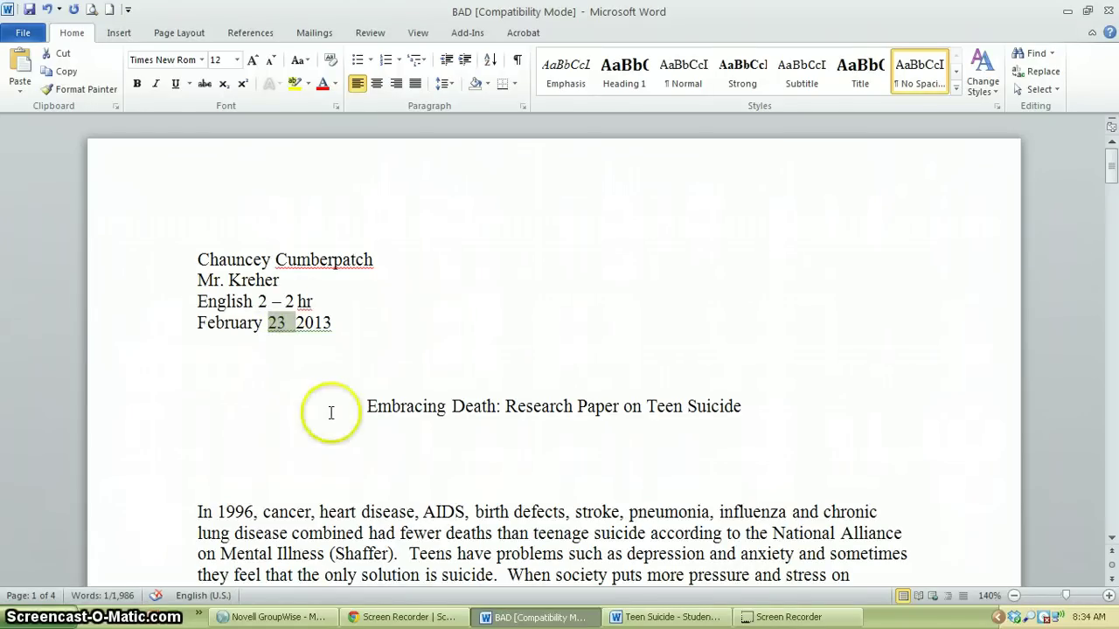
{"action": "key", "text": "Delete"}
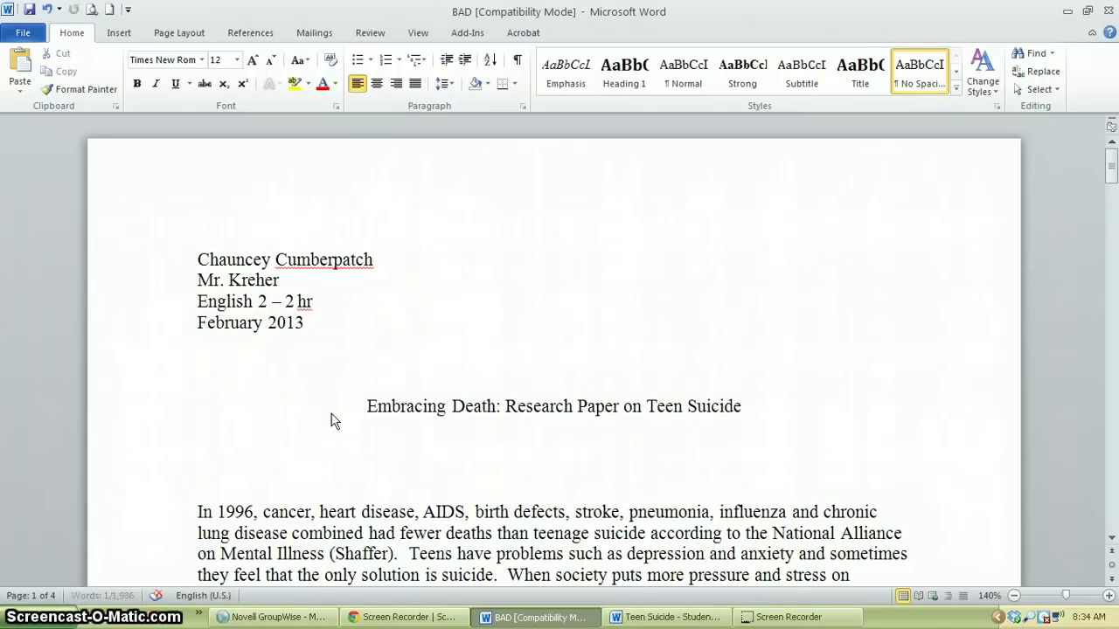
{"action": "left_click", "coordinate": [263, 323]}
{"action": "key", "text": "Left"}
{"action": "key", "text": "Left"}
{"action": "key", "text": "Left"}
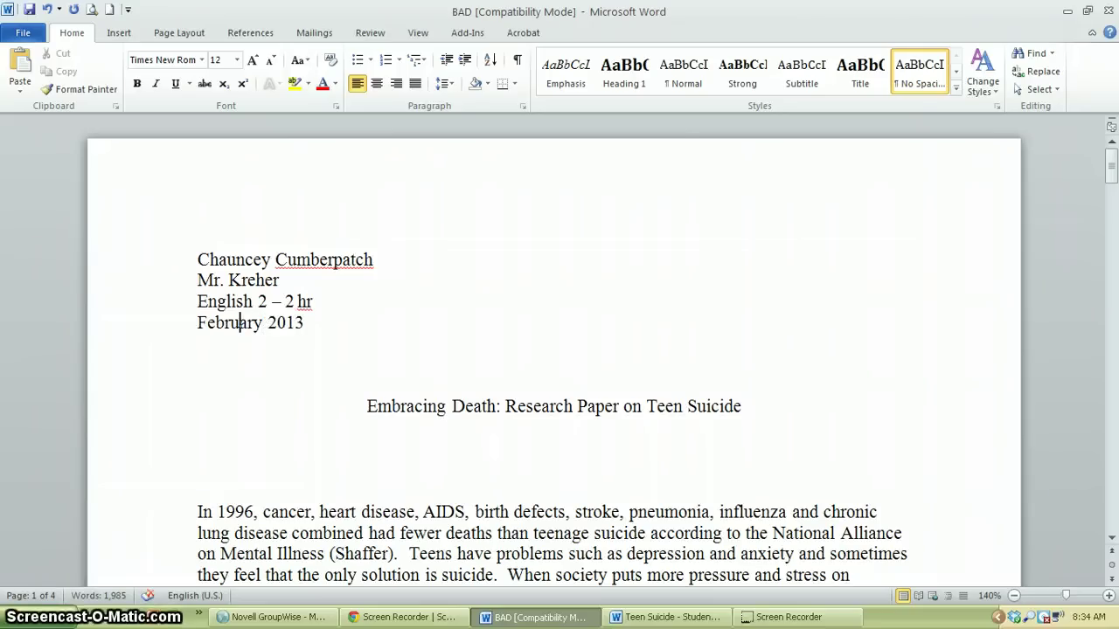
{"action": "key", "text": "Home"}
{"action": "type", "text": "23"}
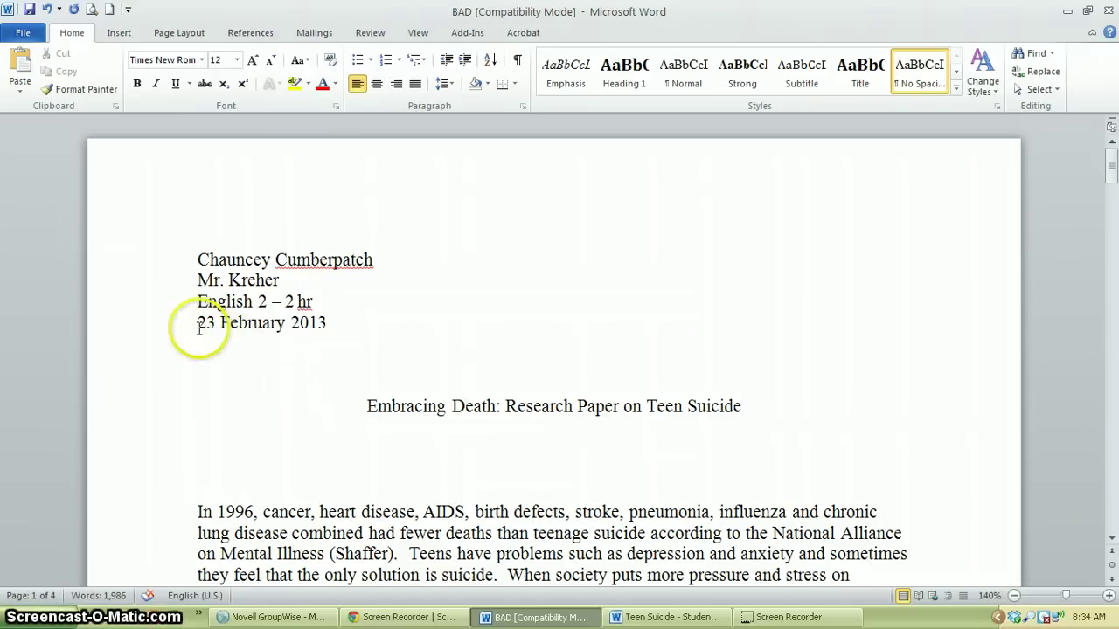
Try a comma after "February" in the heading date and remove it again
{"action": "left_click", "coordinate": [286, 323]}
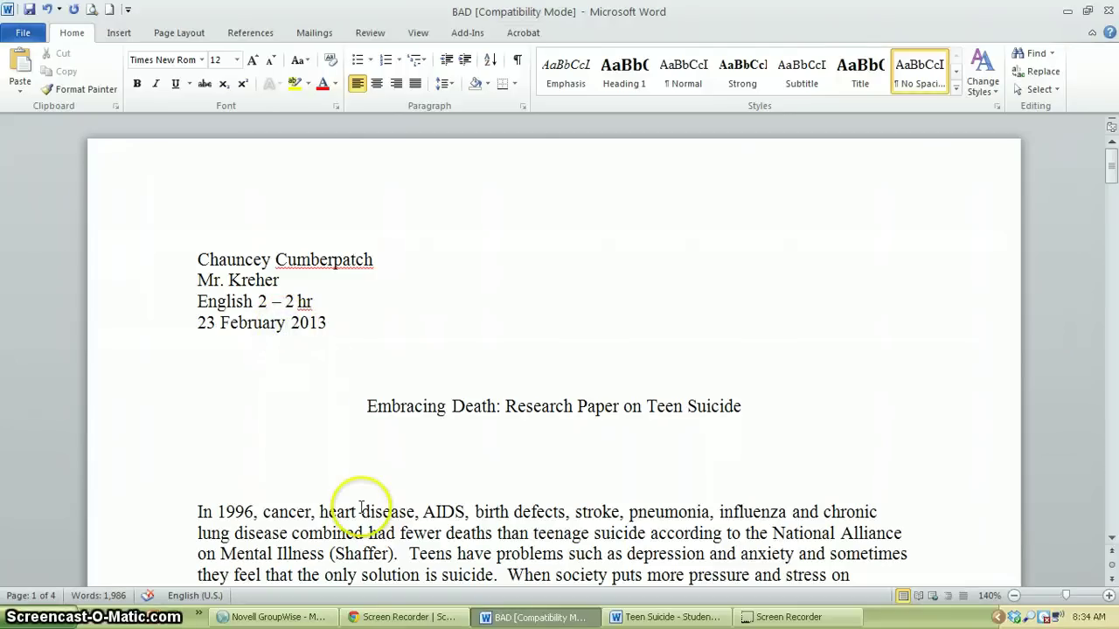
{"action": "type", "text": ","}
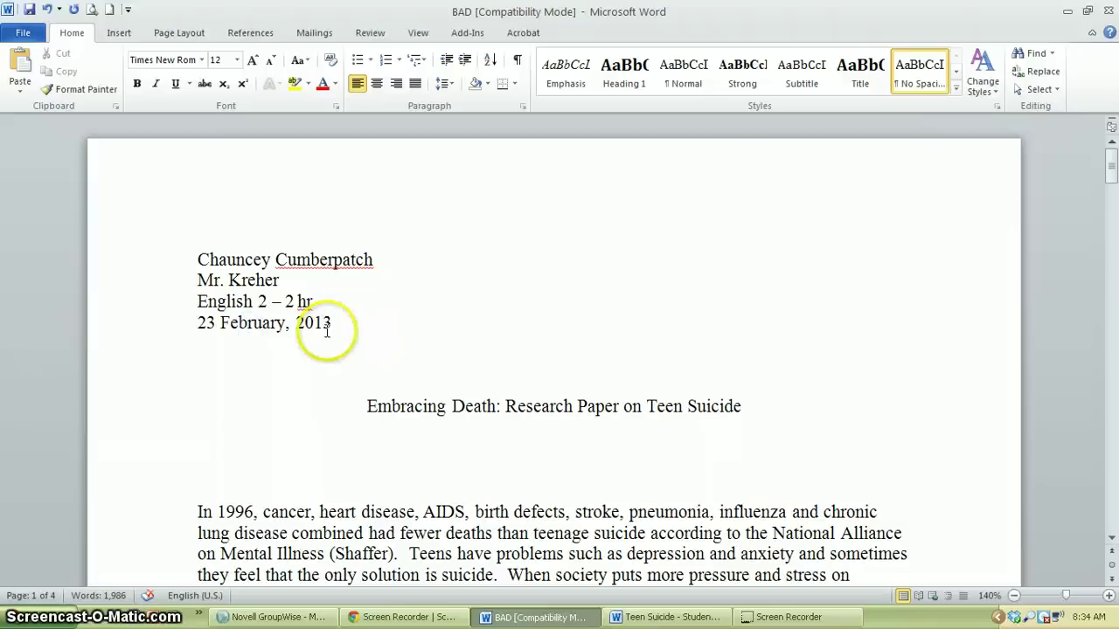
{"action": "left_click", "coordinate": [287, 323]}
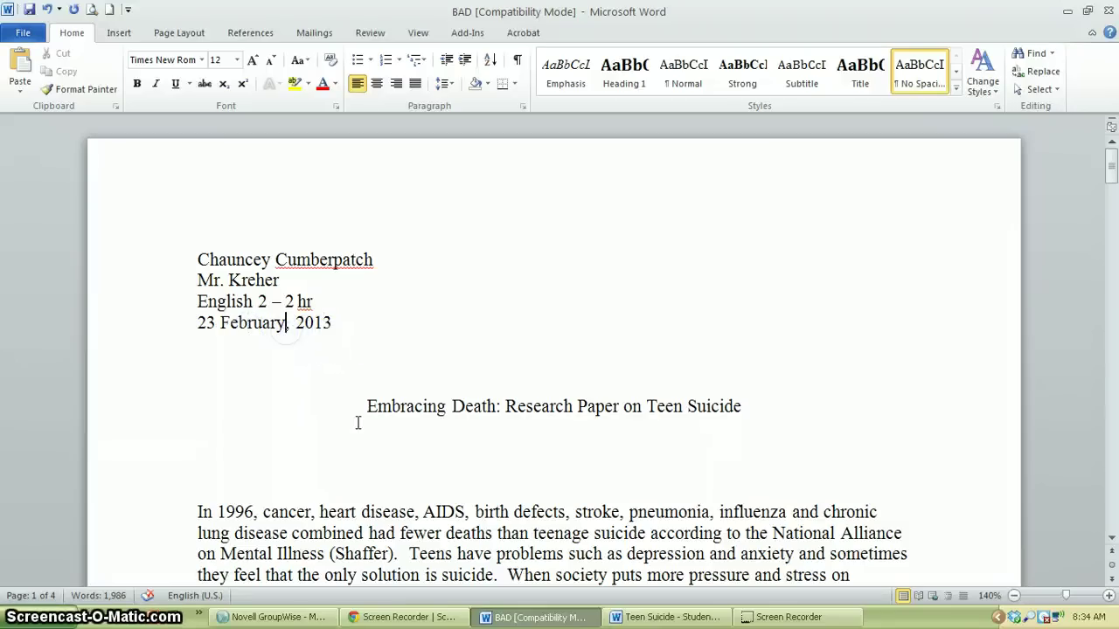
{"action": "key", "text": "Delete"}
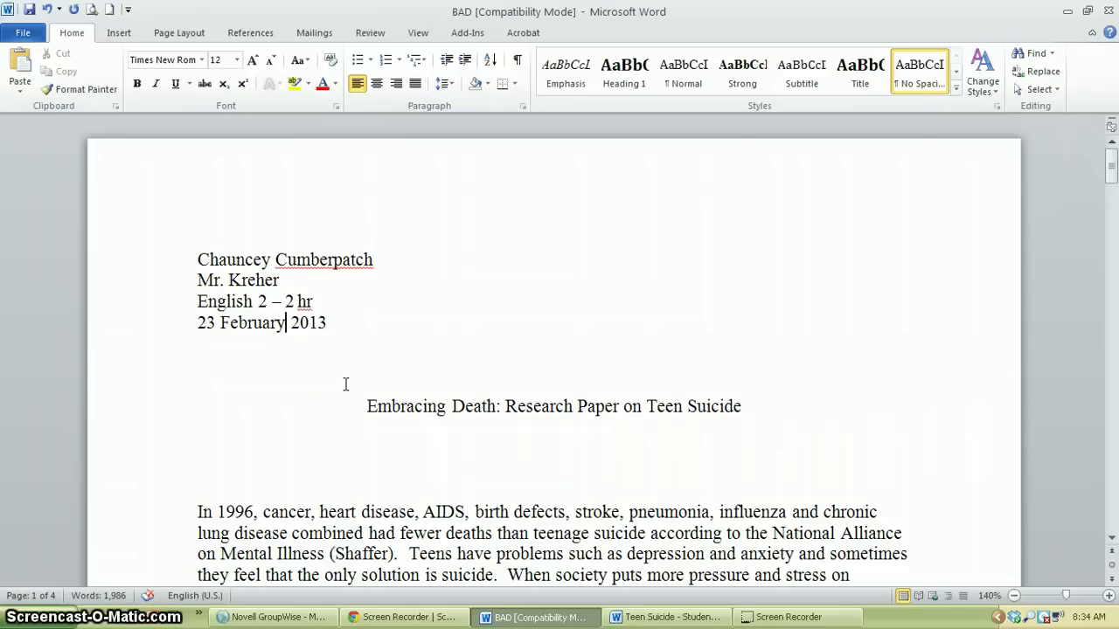
{"action": "double_click", "coordinate": [245, 323]}
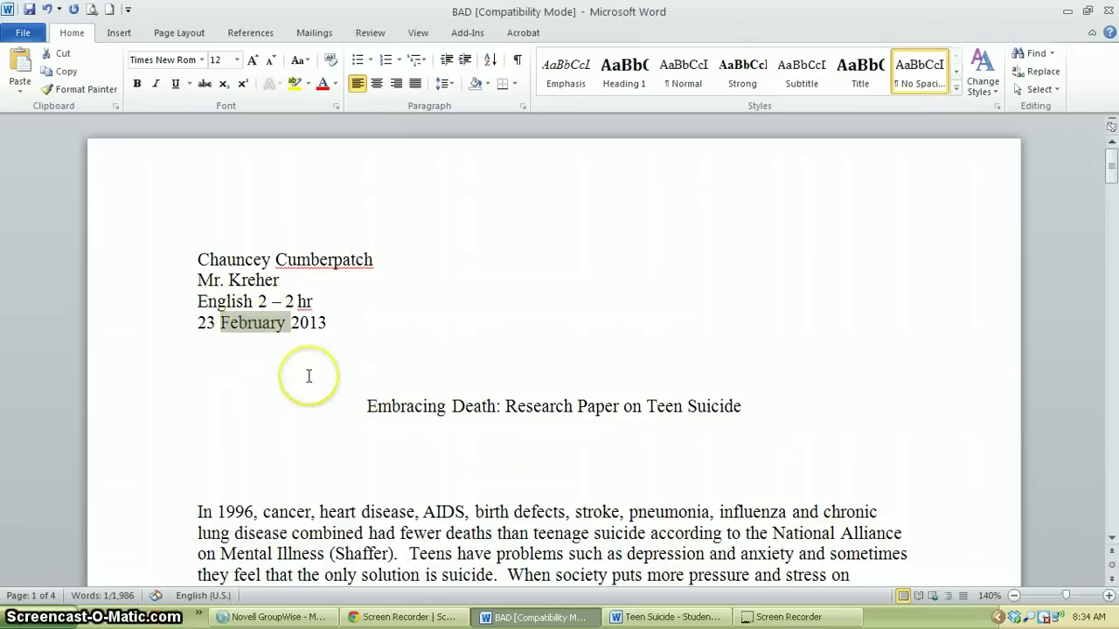
{"action": "left_click", "coordinate": [309, 376]}
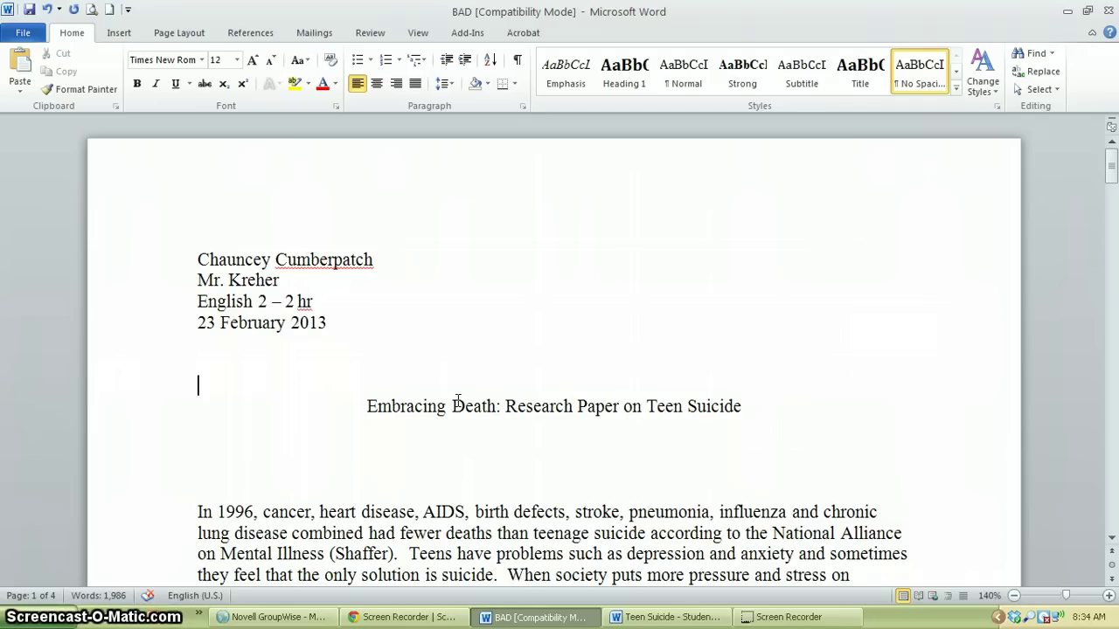
Try double spacing on the four heading lines and return them to single spacing
{"action": "left_click_drag", "start_coordinate": [328, 322], "coordinate": [169, 267]}
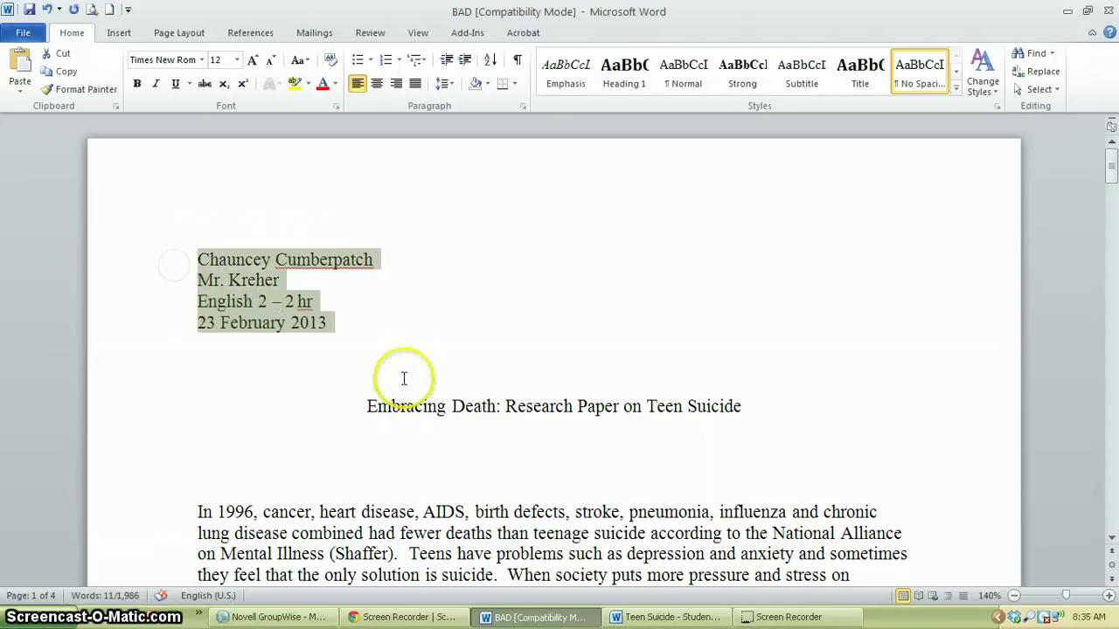
{"action": "scroll", "coordinate": [404, 377], "scroll_direction": "down", "scroll_amount": 6}
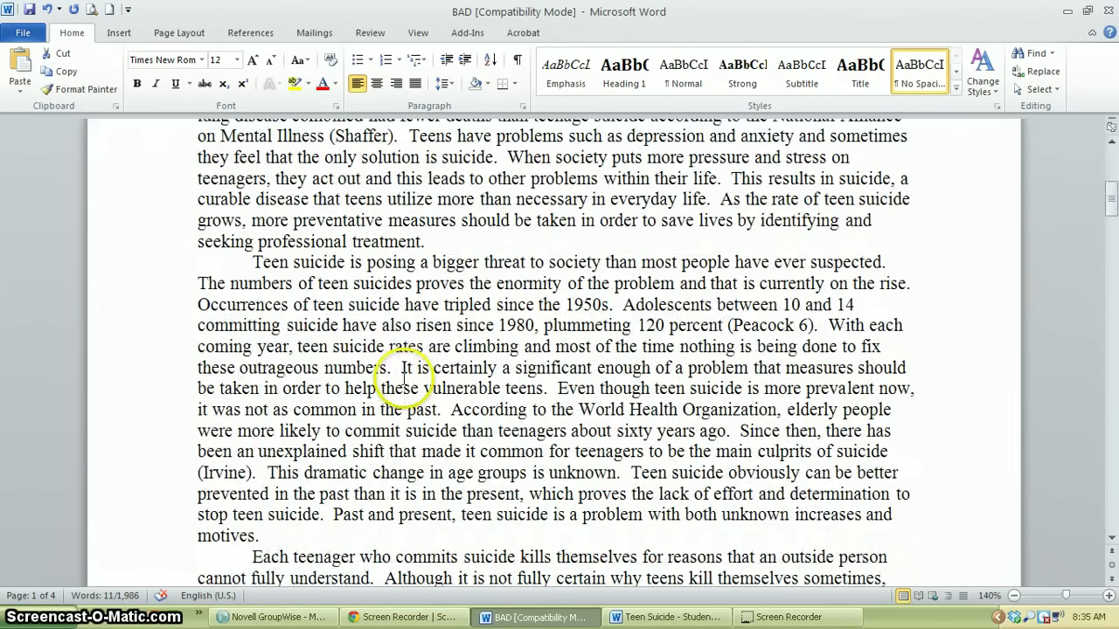
{"action": "scroll", "coordinate": [404, 378], "scroll_direction": "up", "scroll_amount": 6}
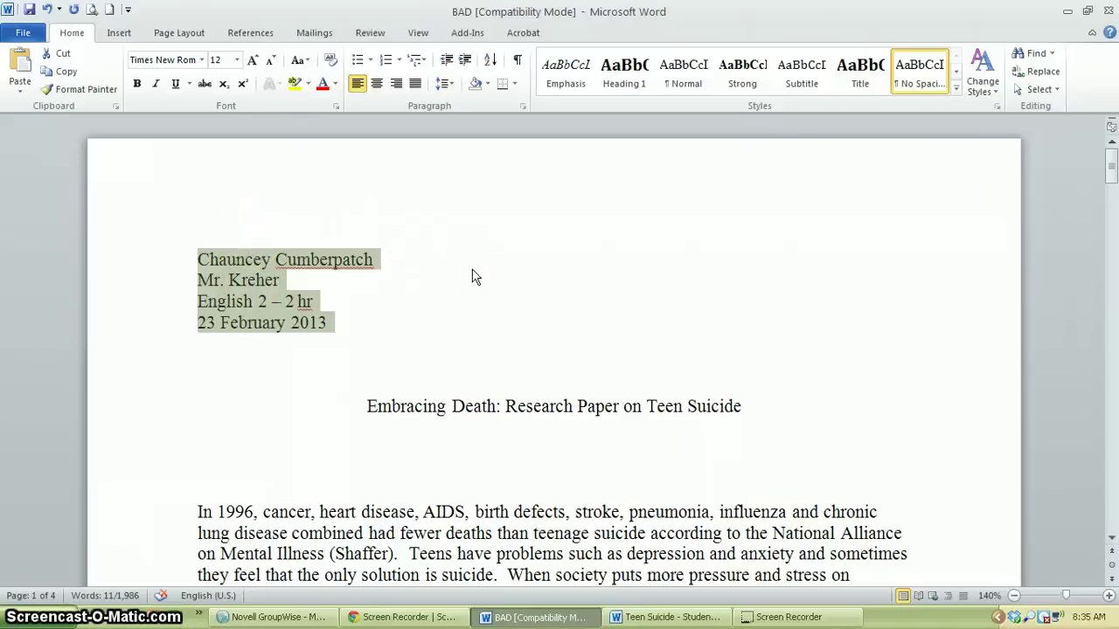
{"action": "key", "text": "ctrl+2"}
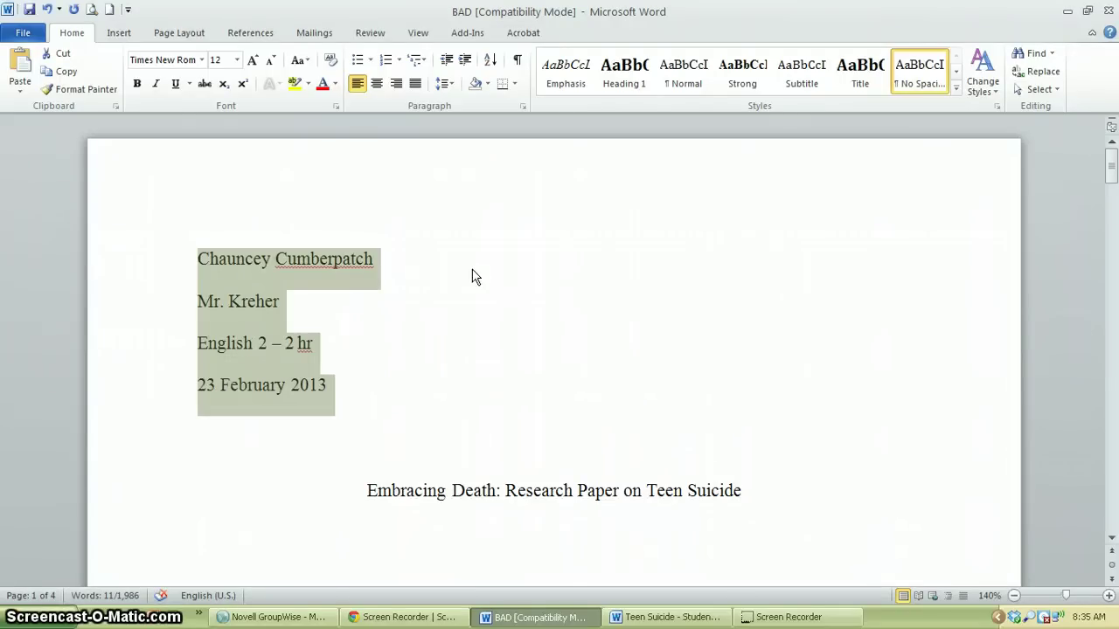
{"action": "key", "text": "ctrl+1"}
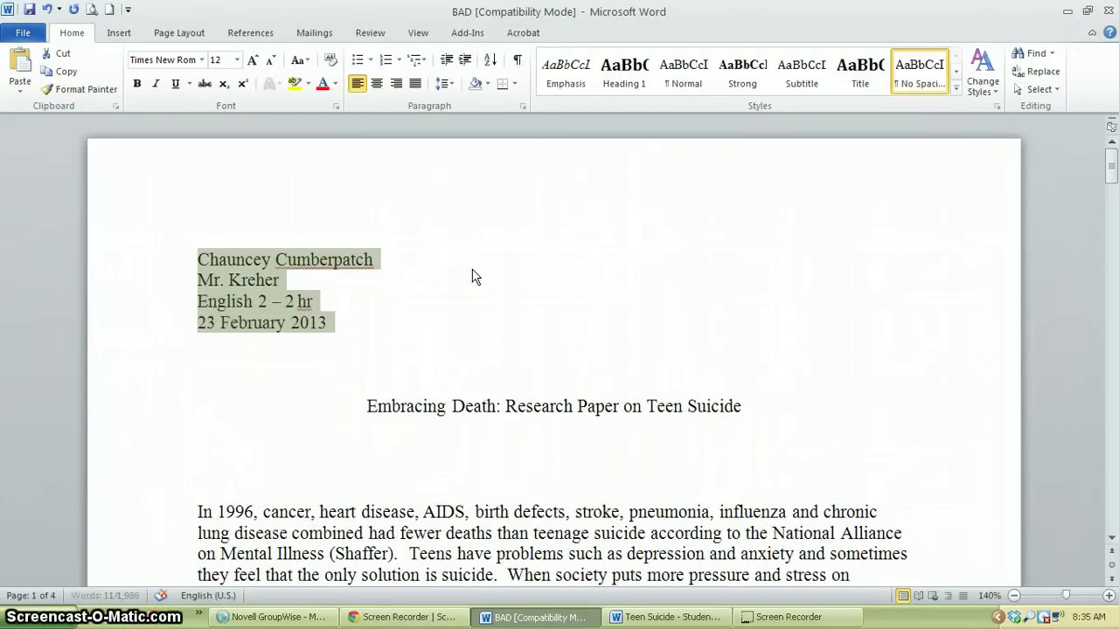
{"action": "left_click", "coordinate": [416, 320]}
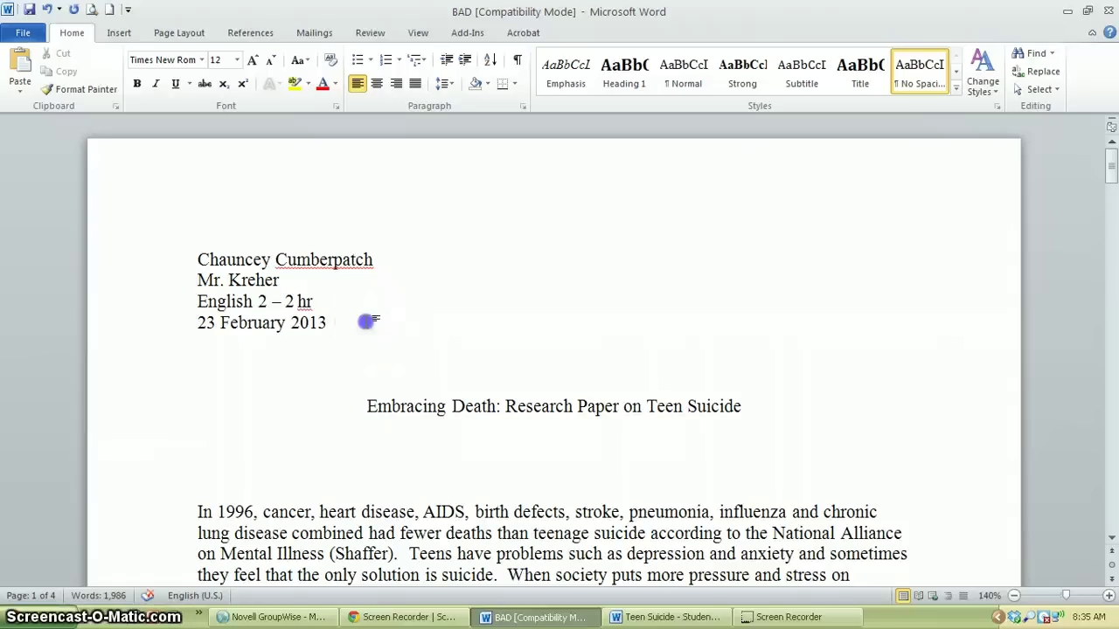
Set the line spacing of the four heading lines to Double in the paragraph settings
{"action": "left_click_drag", "start_coordinate": [369, 319], "coordinate": [169, 262]}
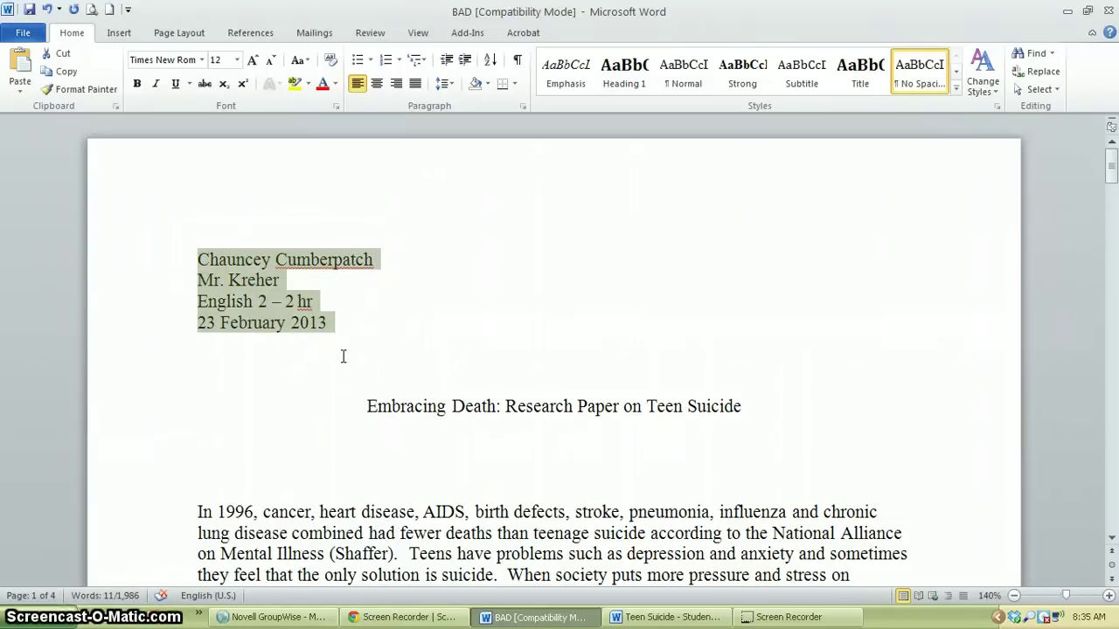
{"action": "left_click", "coordinate": [521, 109]}
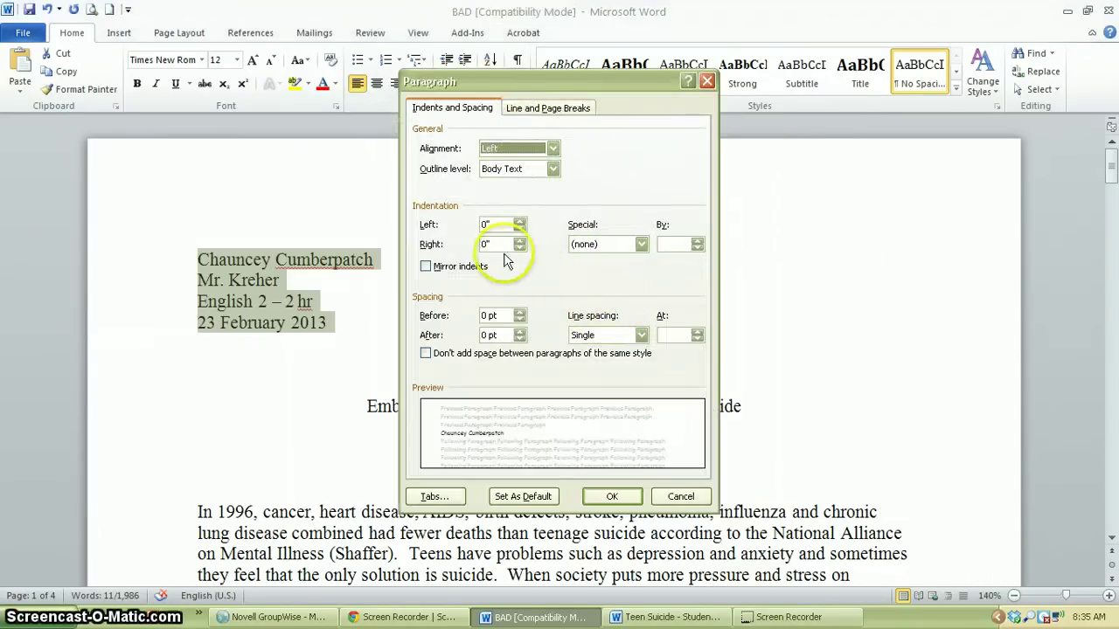
{"action": "left_click", "coordinate": [640, 334]}
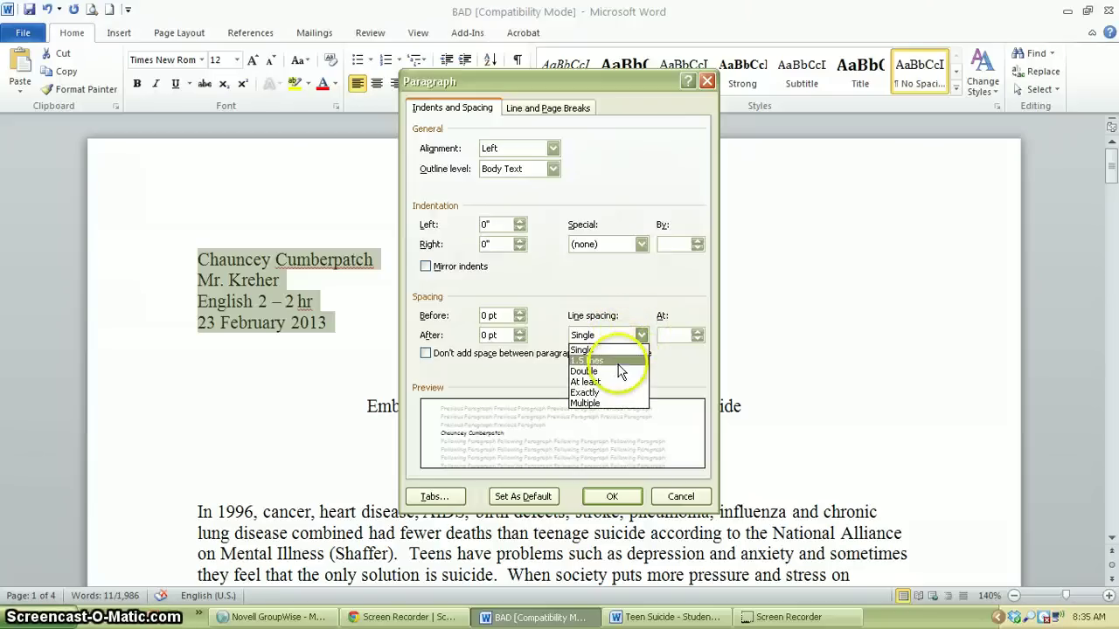
{"action": "left_click", "coordinate": [617, 371]}
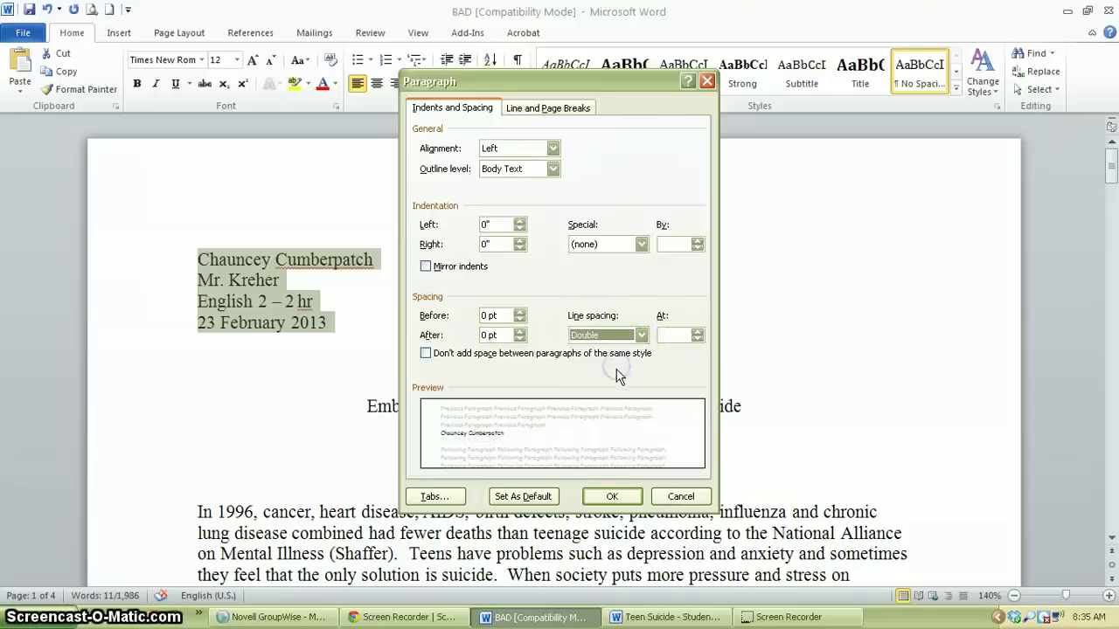
{"action": "left_click", "coordinate": [606, 497]}
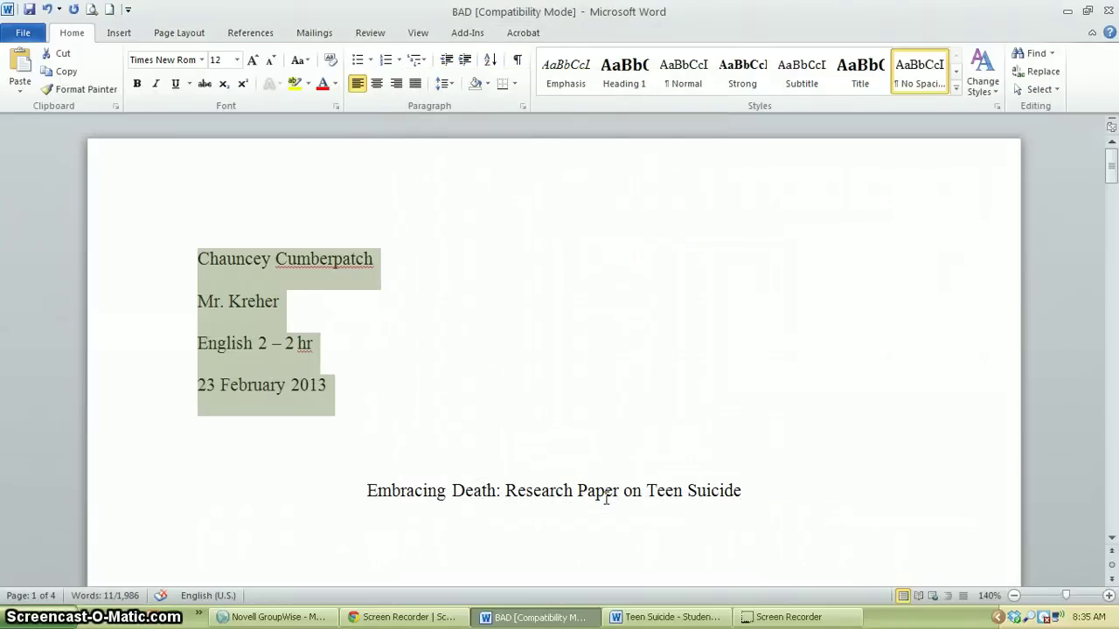
{"action": "left_click", "coordinate": [593, 445]}
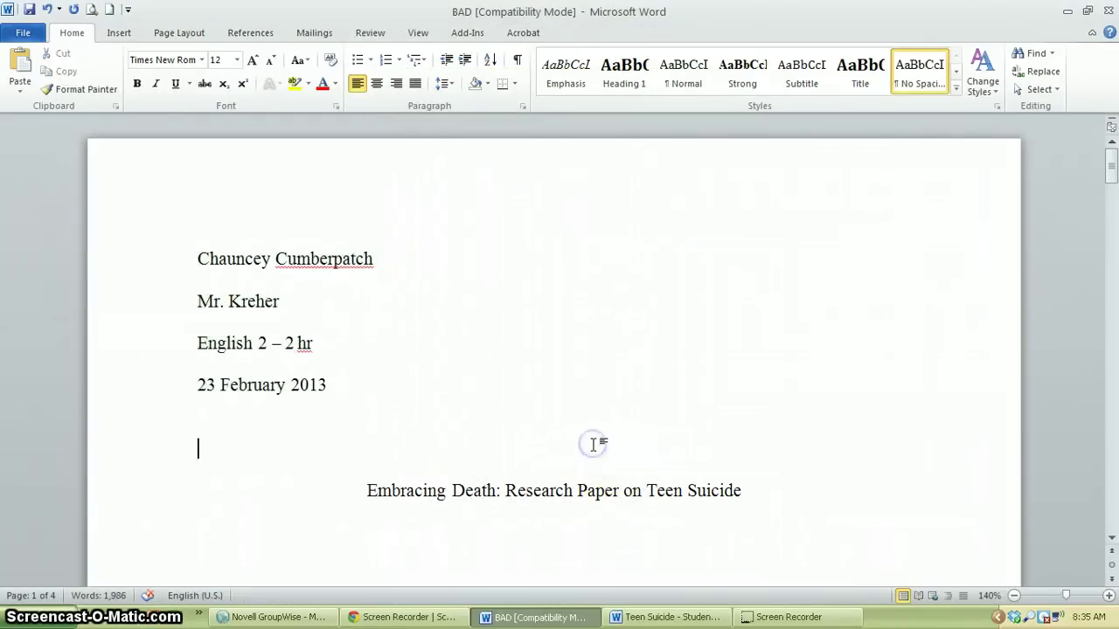
{"action": "scroll", "coordinate": [595, 447], "scroll_direction": "down", "scroll_amount": 3}
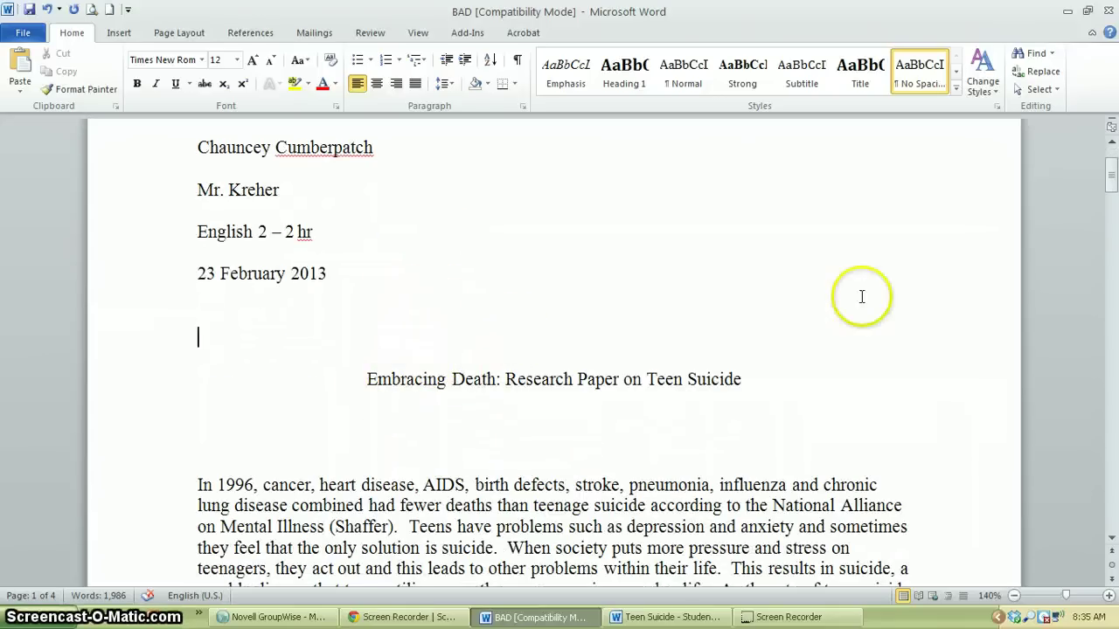
{"action": "left_click_drag", "start_coordinate": [1108, 175], "coordinate": [1088, 194]}
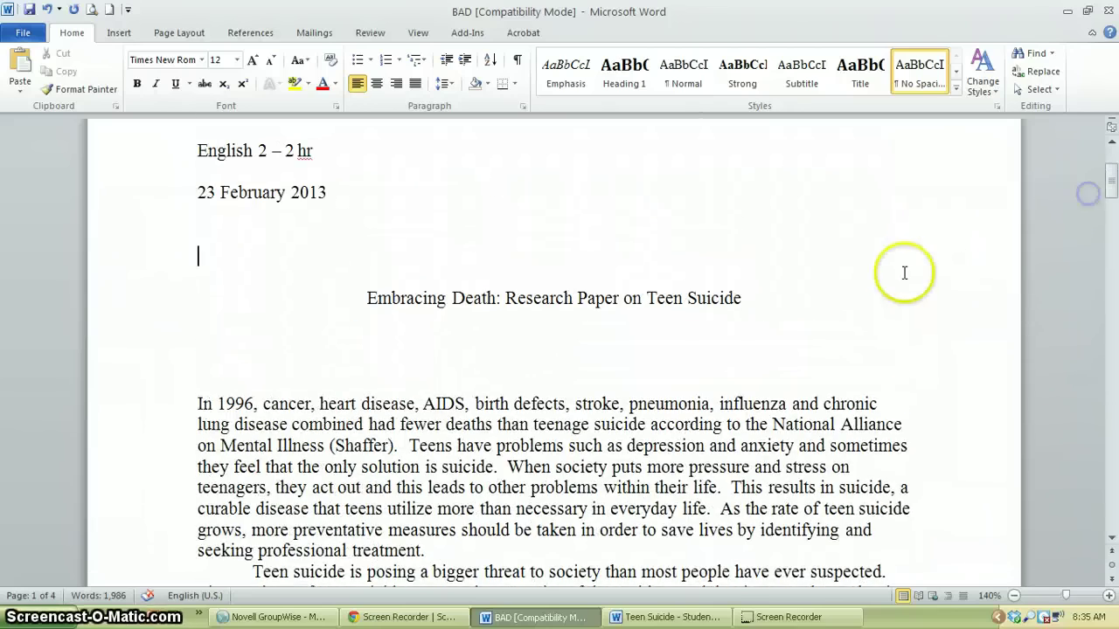
Try inserting six extra blank lines between the heading date and the paper's title
{"action": "key", "text": "Return"}
{"action": "key", "text": "Return"}
{"action": "key", "text": "Return"}
{"action": "key", "text": "Return"}
{"action": "key", "text": "Return"}
{"action": "key", "text": "Return"}
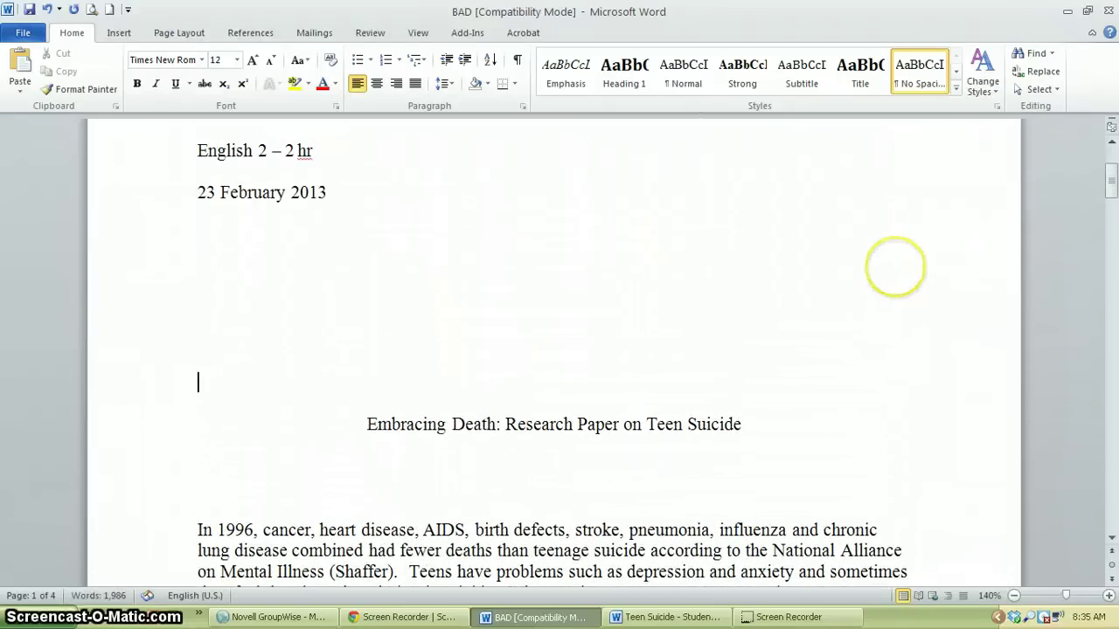
{"action": "scroll", "coordinate": [896, 237], "scroll_direction": "up", "scroll_amount": 3}
{"action": "scroll", "coordinate": [896, 238], "scroll_direction": "down", "scroll_amount": 1}
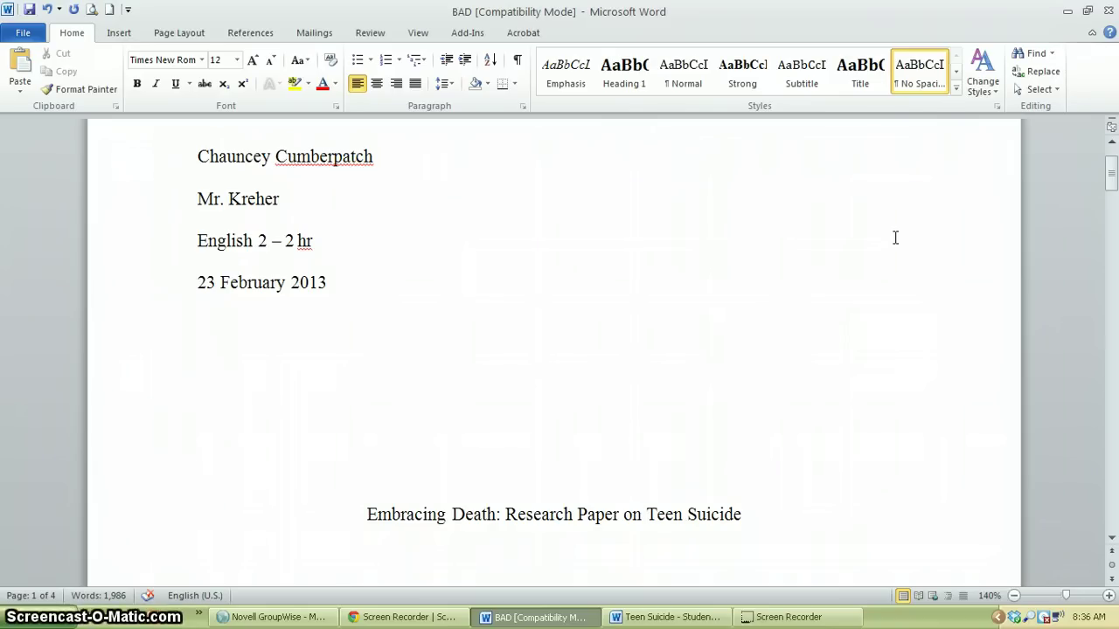
Remove all blank lines between the heading date and the paper's title
{"action": "key", "text": "BackSpace"}
{"action": "key", "text": "BackSpace"}
{"action": "key", "text": "BackSpace"}
{"action": "key", "text": "BackSpace"}
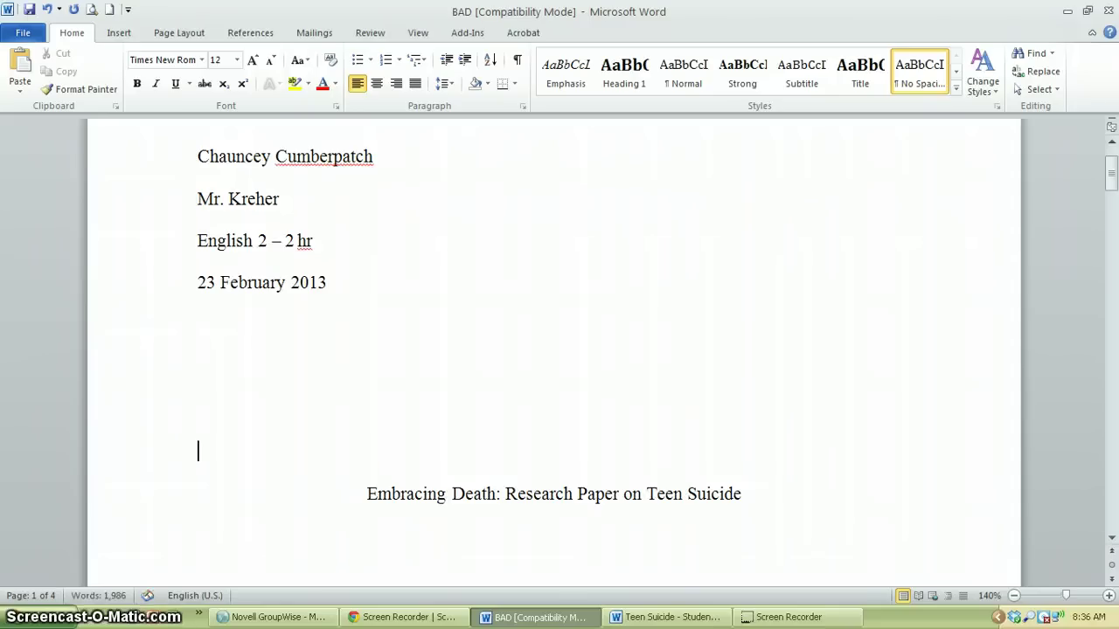
{"action": "key", "text": "BackSpace"}
{"action": "key", "text": "BackSpace"}
{"action": "key", "text": "BackSpace"}
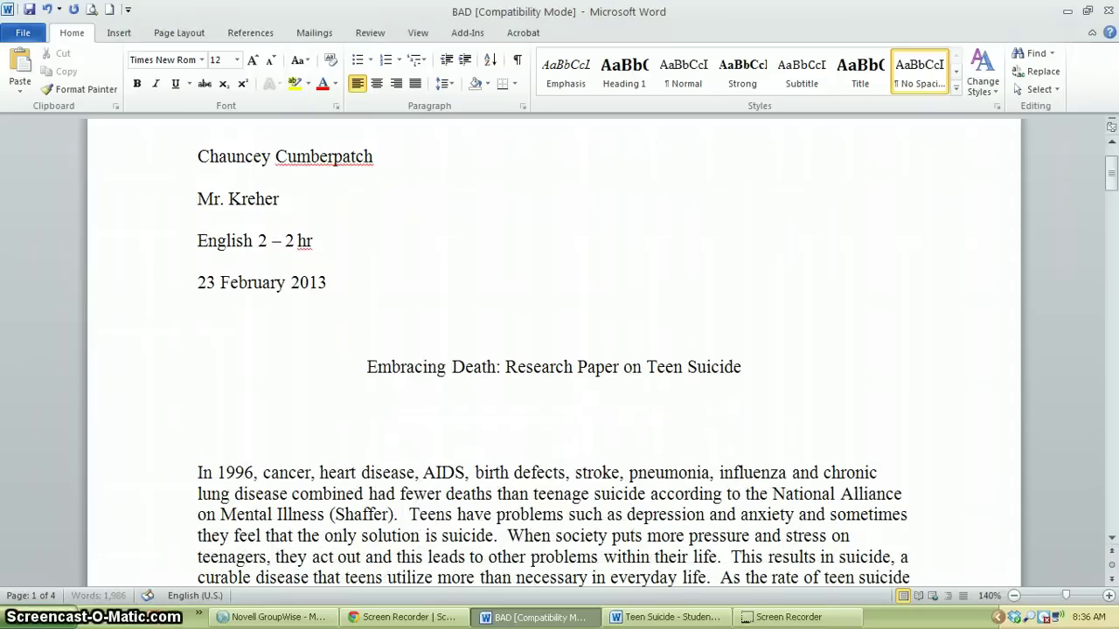
{"action": "key", "text": "BackSpace"}
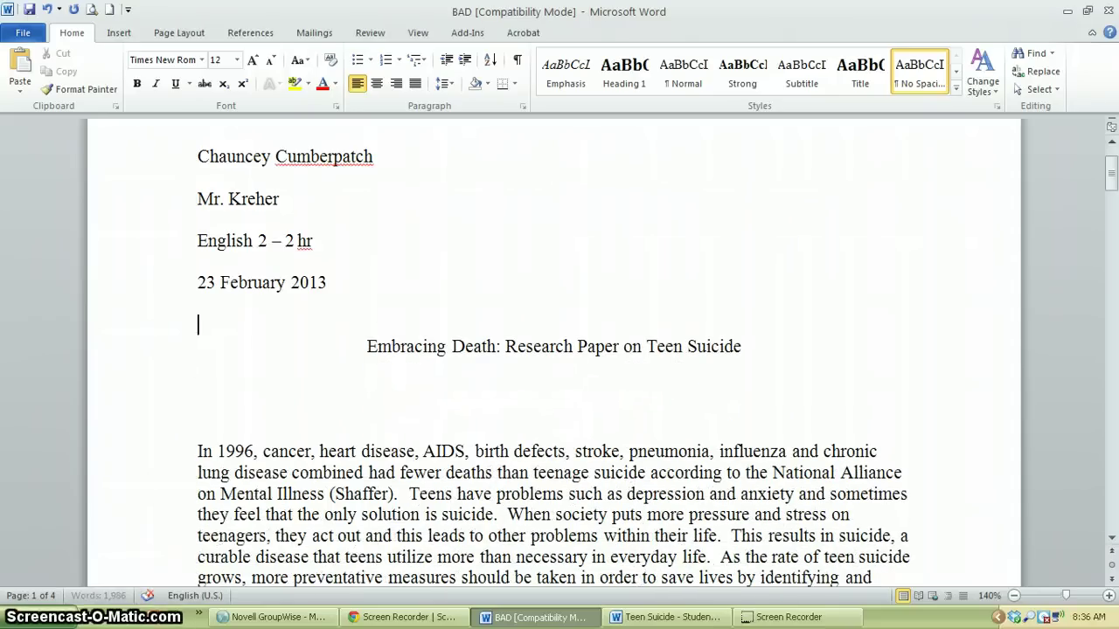
{"action": "key", "text": "BackSpace"}
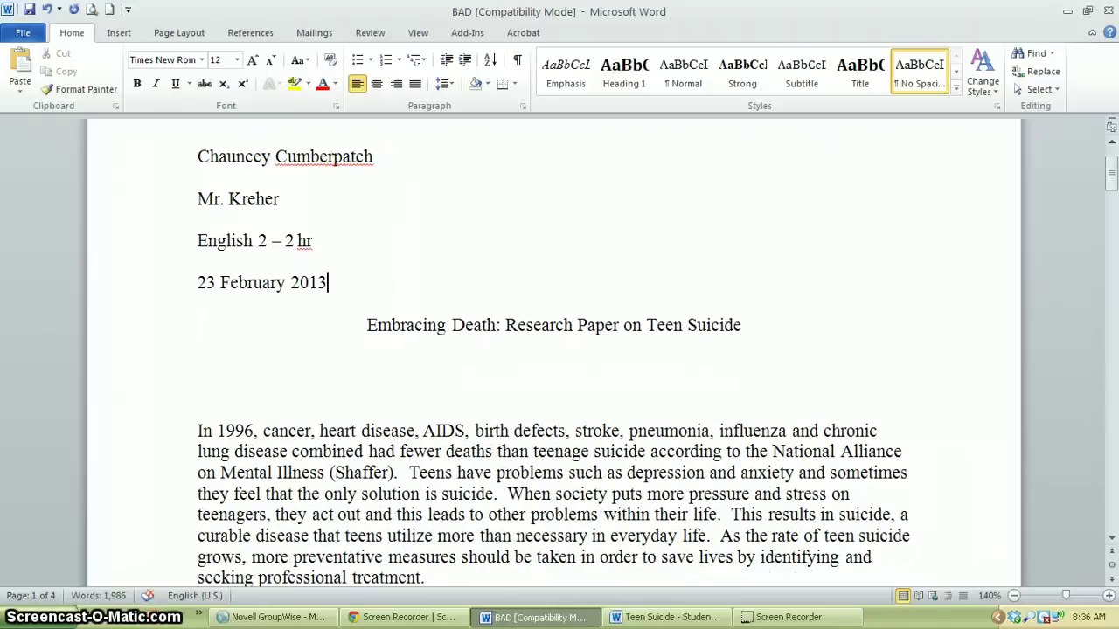
Remove the extra blank lines between the title and the first body paragraph
{"action": "key", "text": "Down"}
{"action": "key", "text": "Down"}
{"action": "key", "text": "Delete"}
{"action": "key", "text": "Delete"}
{"action": "key", "text": "BackSpace"}
{"action": "key", "text": "Up"}
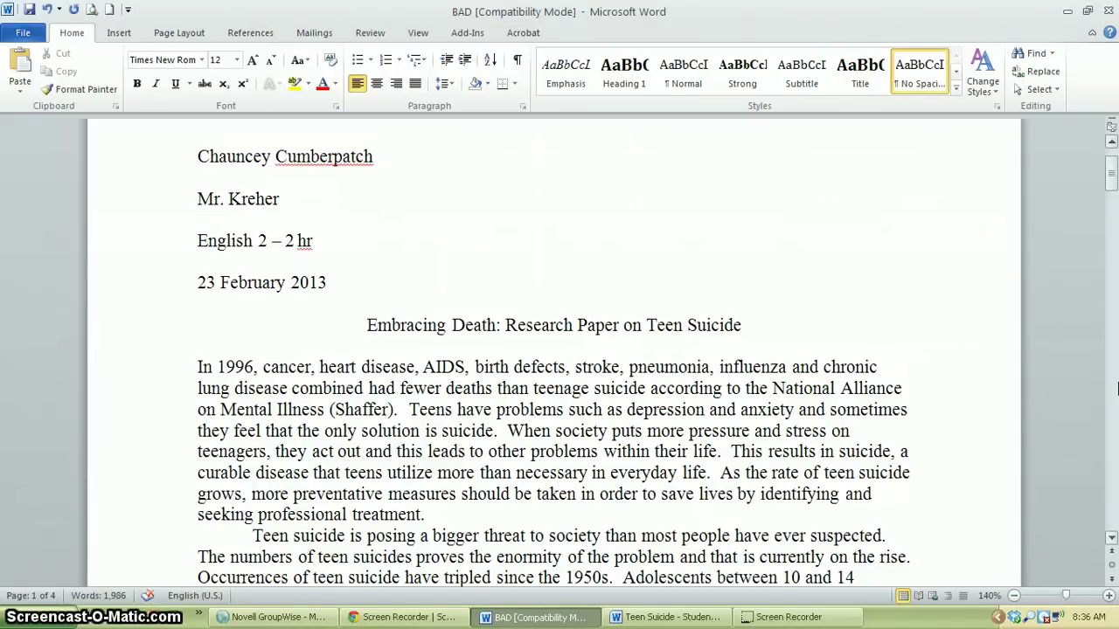
Apply double line spacing to all body text, from the first paragraph through the conclusion before the Work Cited heading
{"action": "key", "text": "Down"}
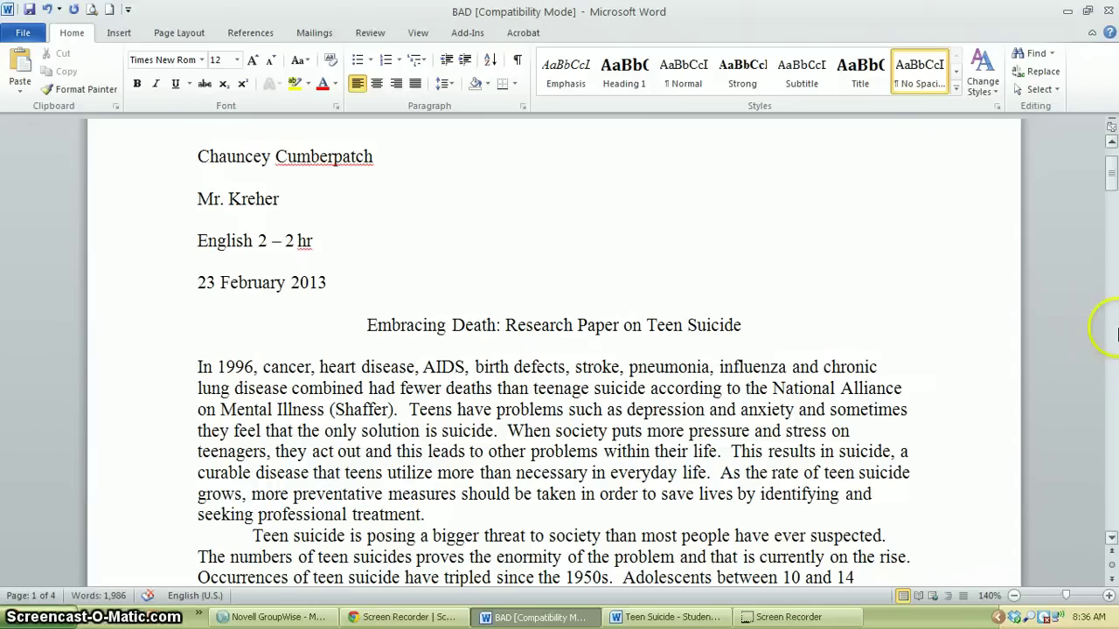
{"action": "left_click_drag", "start_coordinate": [1115, 198], "coordinate": [1113, 426]}
{"action": "left_click", "coordinate": [921, 270], "text": "shift"}
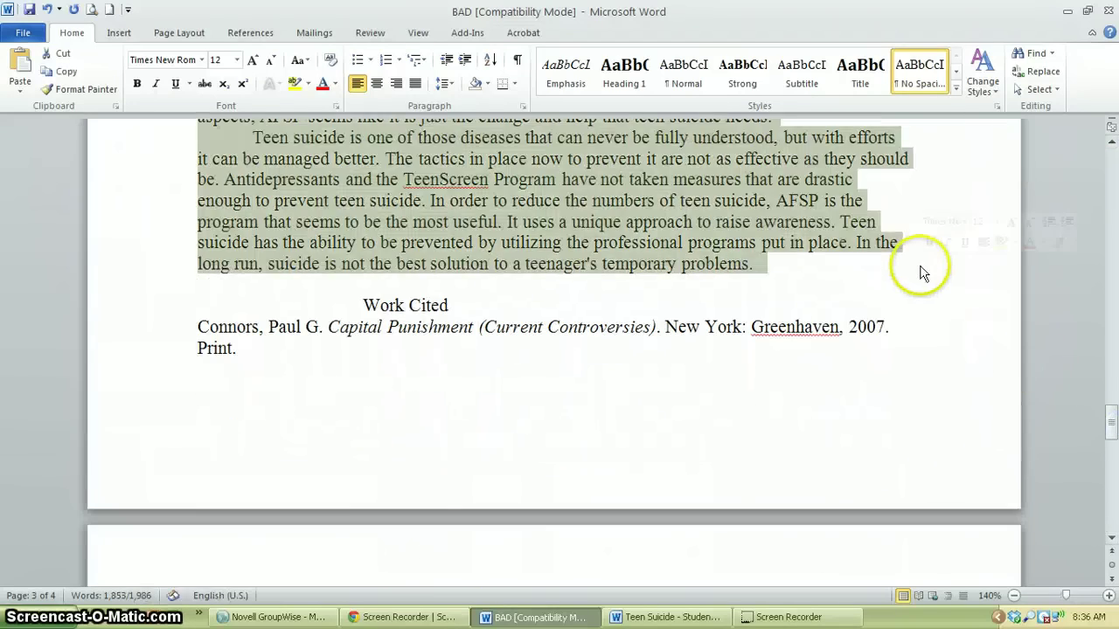
{"action": "key", "text": "ctrl+2"}
{"action": "left_click_drag", "start_coordinate": [1115, 379], "coordinate": [1099, 158]}
{"action": "left_click", "coordinate": [774, 323]}
{"action": "scroll", "coordinate": [563, 377], "scroll_direction": "down", "scroll_amount": 1}
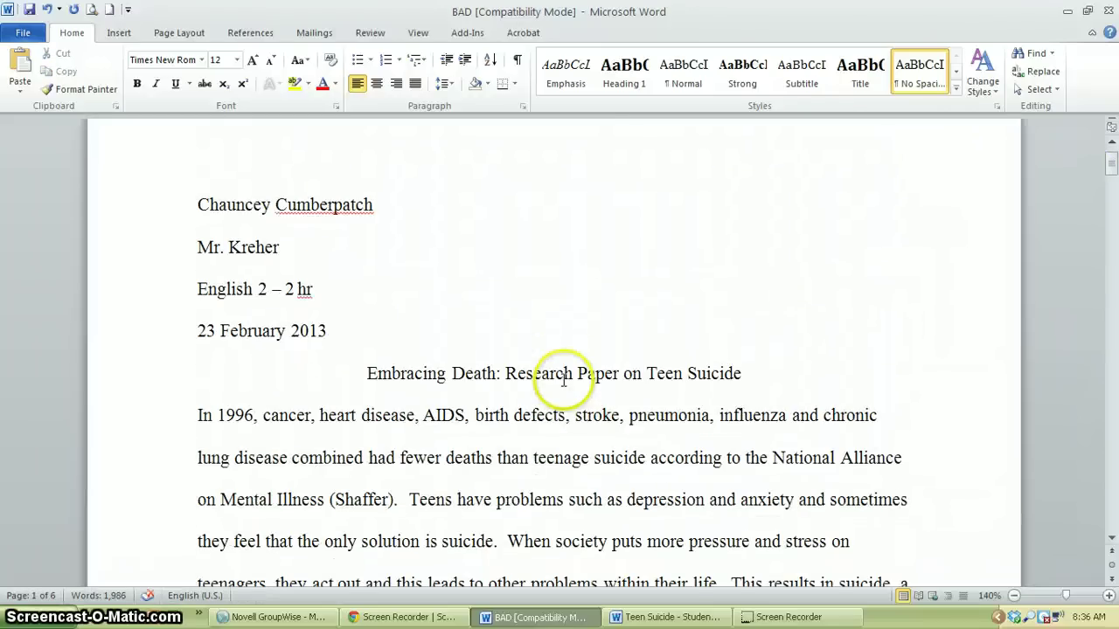
Indent the first line of the opening body paragraph that starts with "In 1996"
{"action": "scroll", "coordinate": [564, 377], "scroll_direction": "down", "scroll_amount": 1}
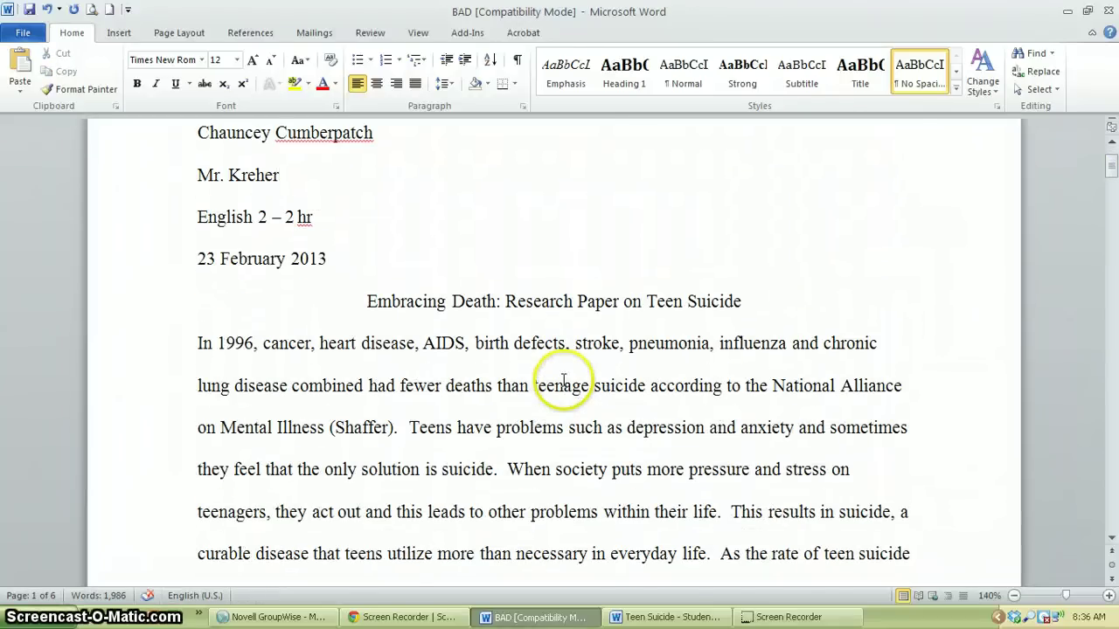
{"action": "scroll", "coordinate": [564, 382], "scroll_direction": "down", "scroll_amount": 1}
{"action": "left_click", "coordinate": [194, 289]}
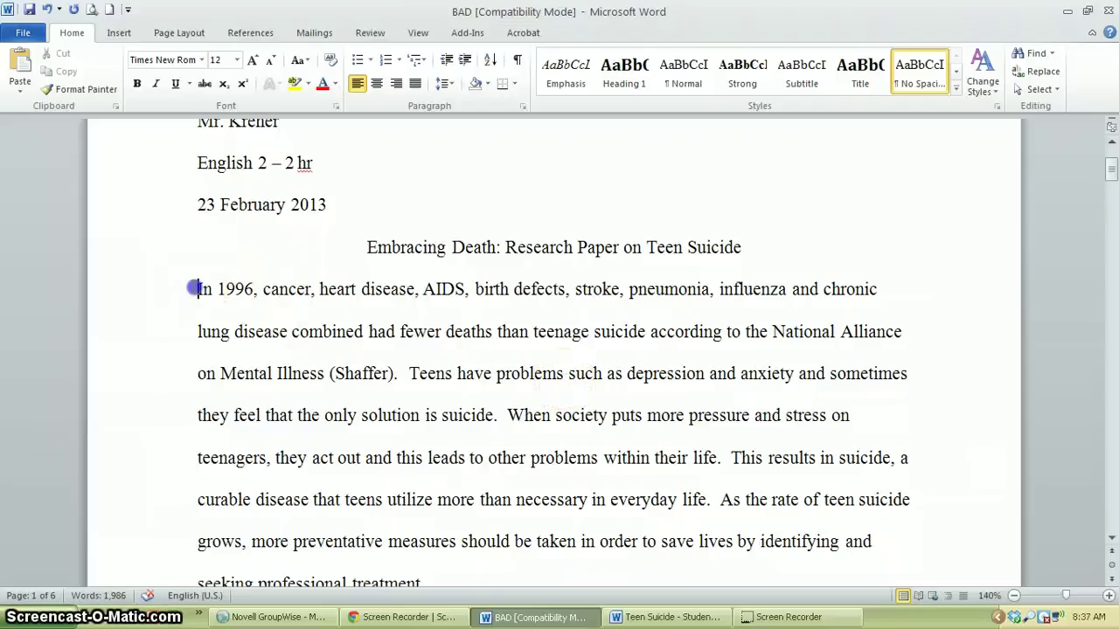
{"action": "key", "text": "Tab"}
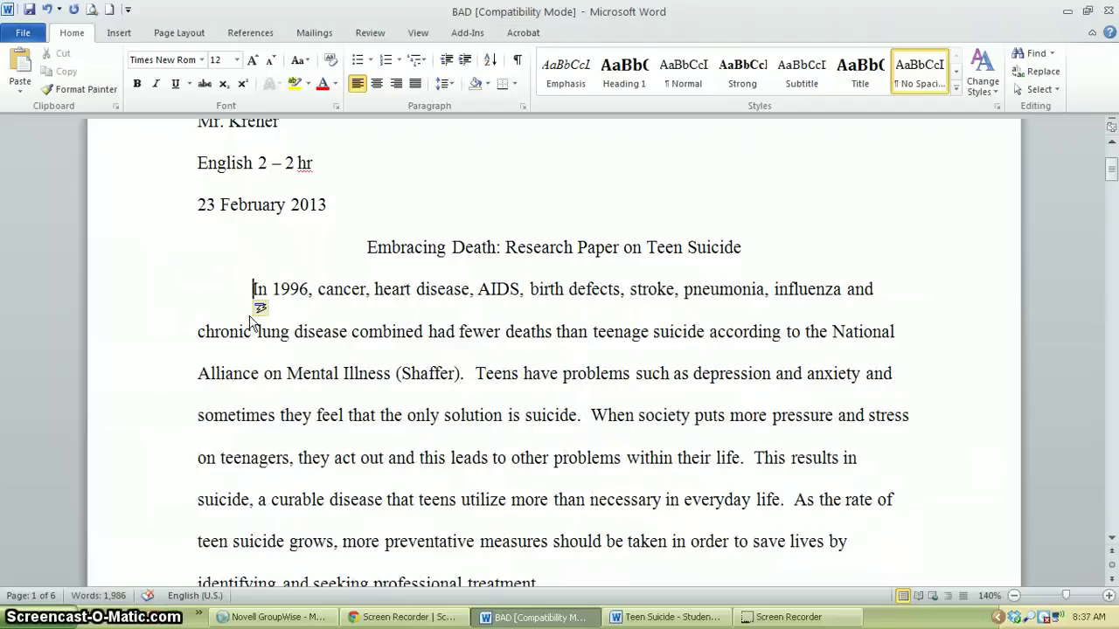
{"action": "left_click", "coordinate": [205, 283]}
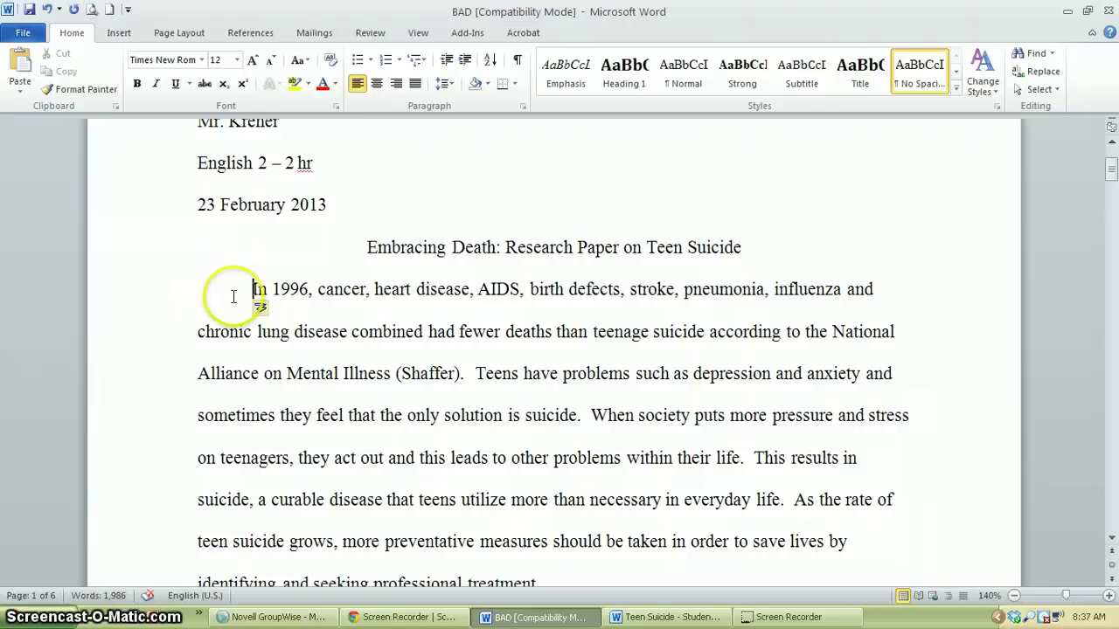
{"action": "left_click", "coordinate": [238, 297]}
{"action": "left_click", "coordinate": [232, 297]}
{"action": "left_click", "coordinate": [216, 299]}
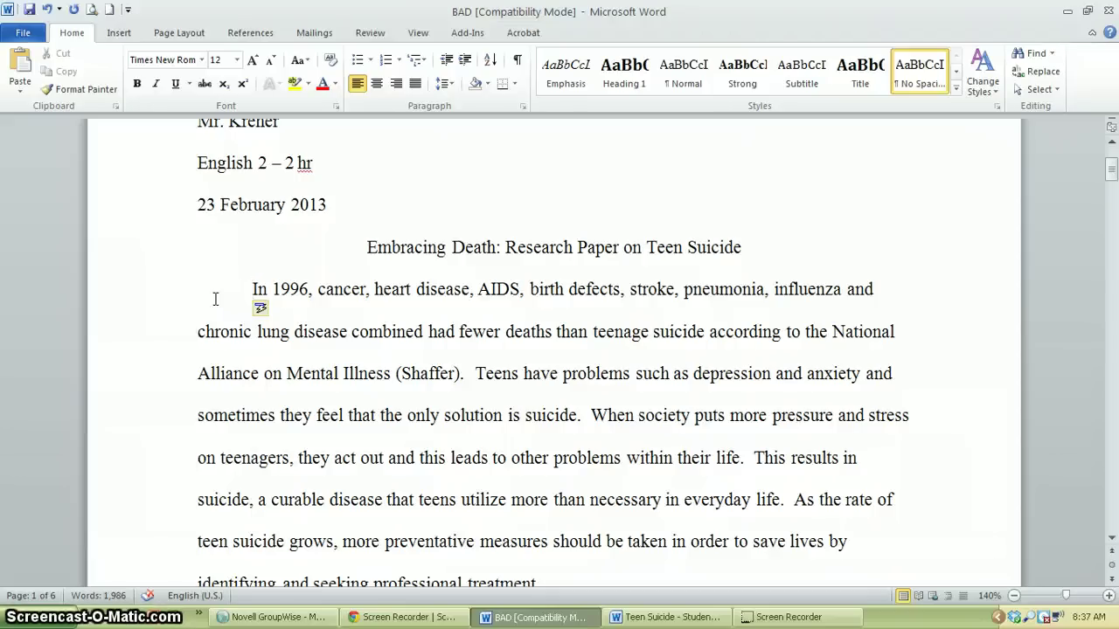
Try removing the opening paragraph's indent and the line break above it, and restore both
{"action": "key", "text": "BackSpace"}
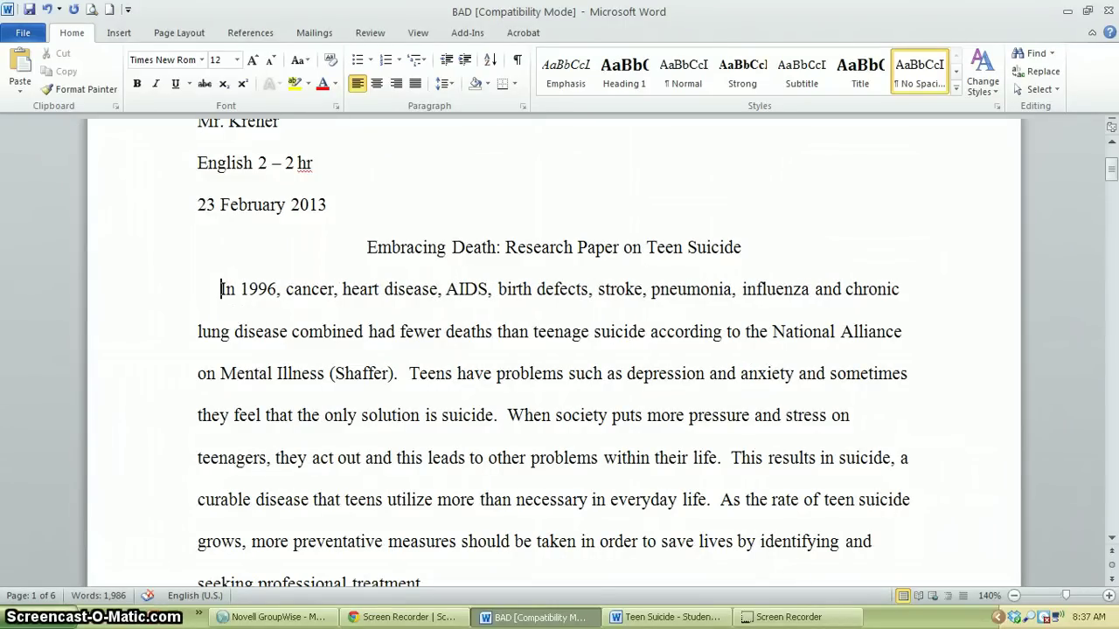
{"action": "key", "text": "BackSpace"}
{"action": "key", "text": "BackSpace"}
{"action": "key", "text": "BackSpace"}
{"action": "key", "text": "BackSpace"}
{"action": "key", "text": "BackSpace"}
{"action": "key", "text": "BackSpace"}
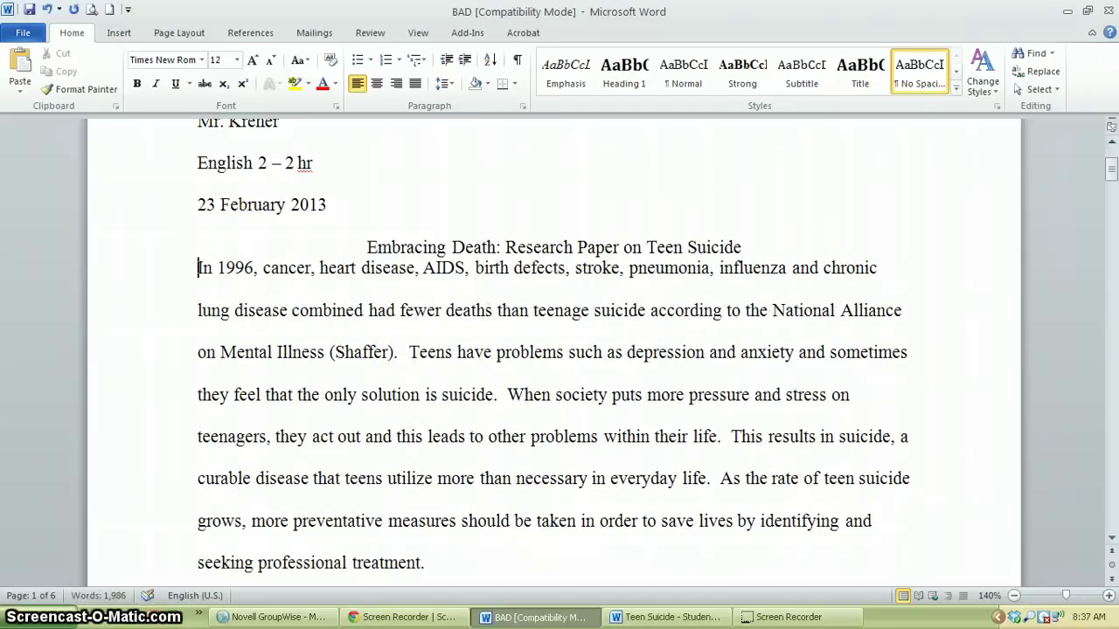
{"action": "key", "text": "Return"}
{"action": "key", "text": "Tab"}
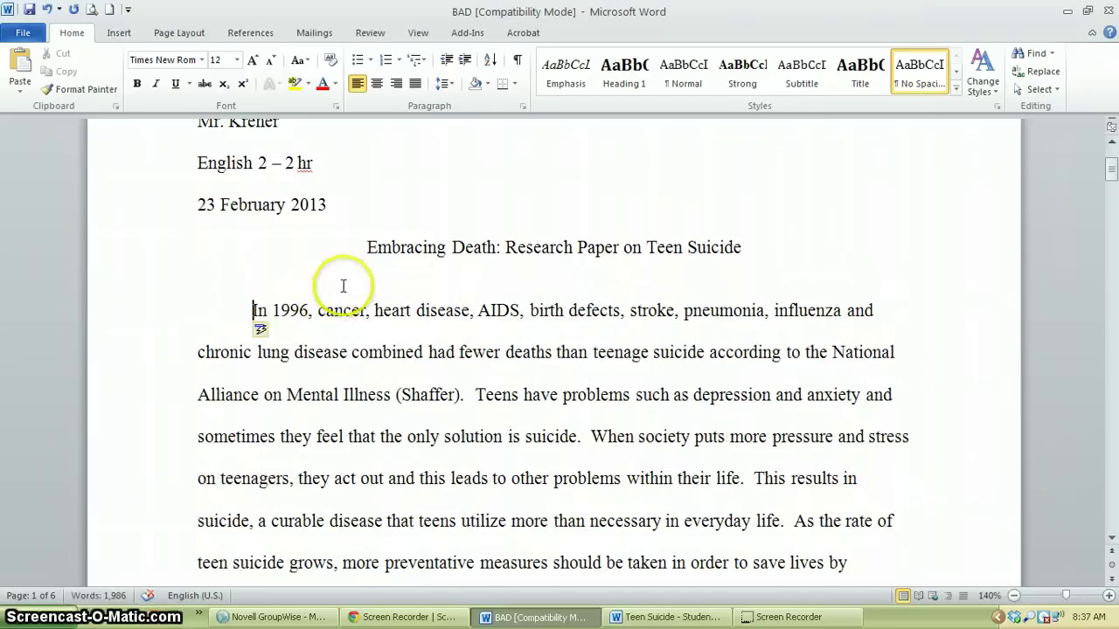
{"action": "left_click", "coordinate": [344, 286]}
{"action": "key", "text": "BackSpace"}
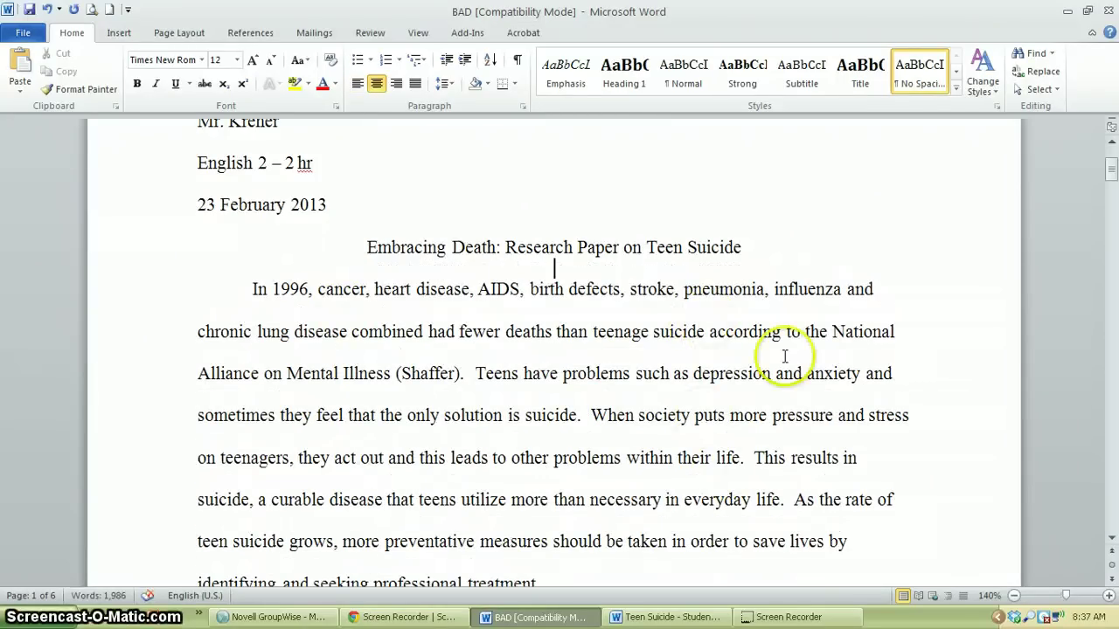
{"action": "scroll", "coordinate": [785, 362], "scroll_direction": "up", "scroll_amount": 2}
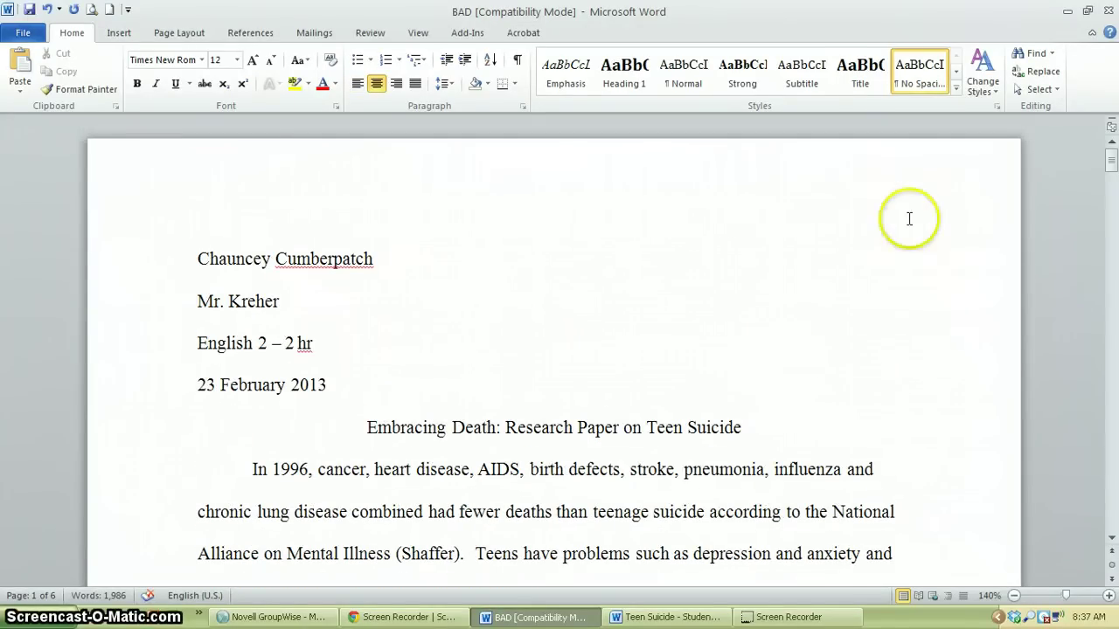
{"action": "left_click", "coordinate": [901, 162]}
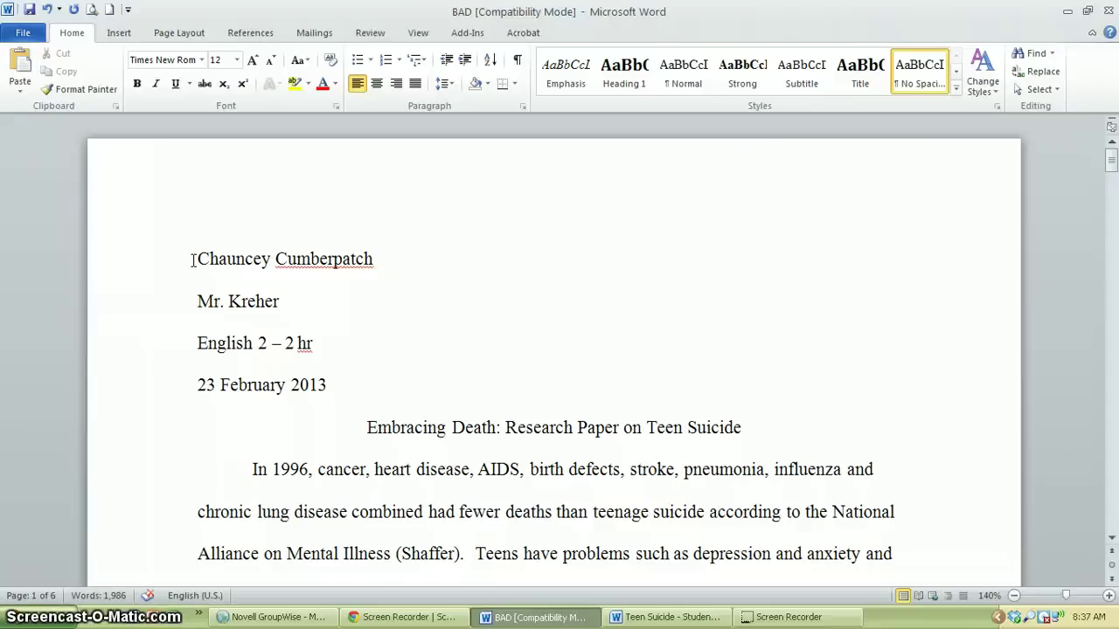
{"action": "left_click_drag", "start_coordinate": [195, 258], "coordinate": [312, 392]}
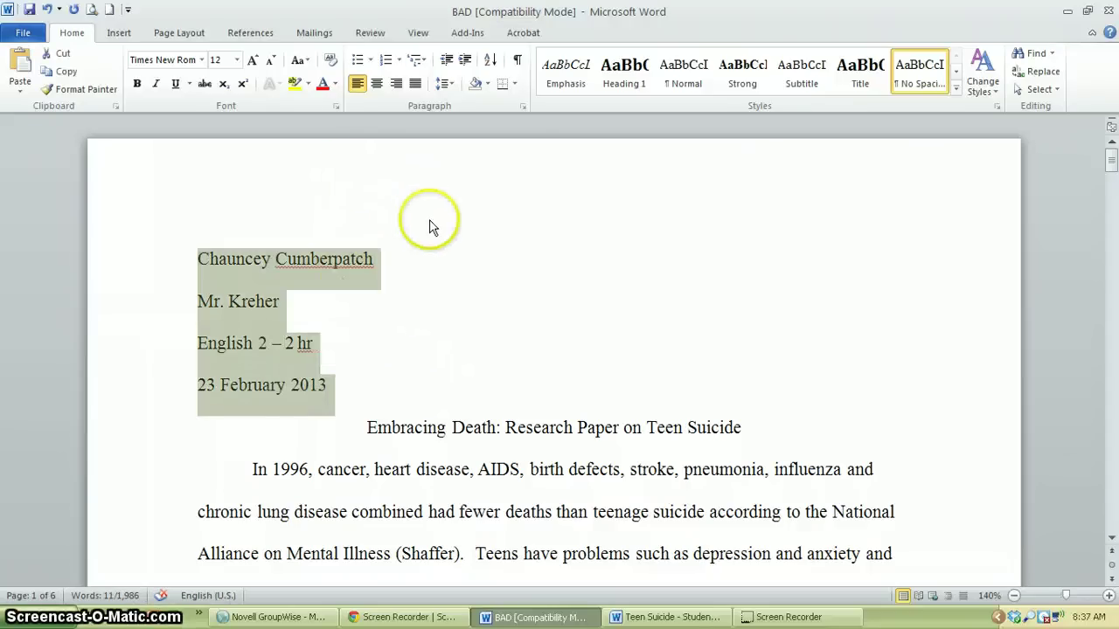
{"action": "left_click", "coordinate": [432, 300]}
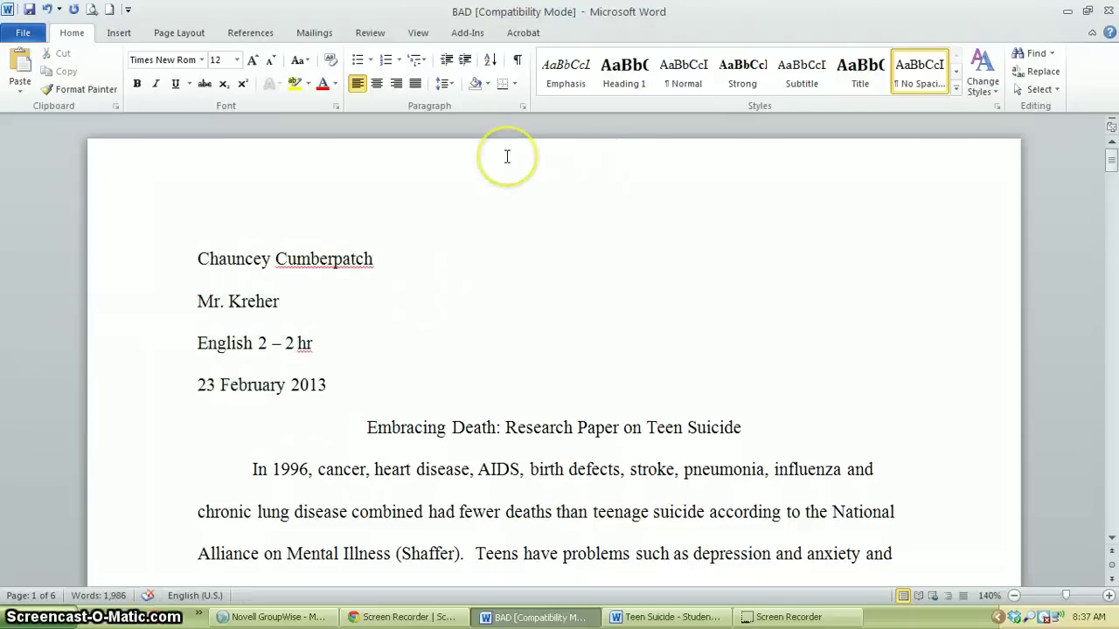
Open the first page's header for editing and turn on Different First Page
{"action": "double_click", "coordinate": [482, 166]}
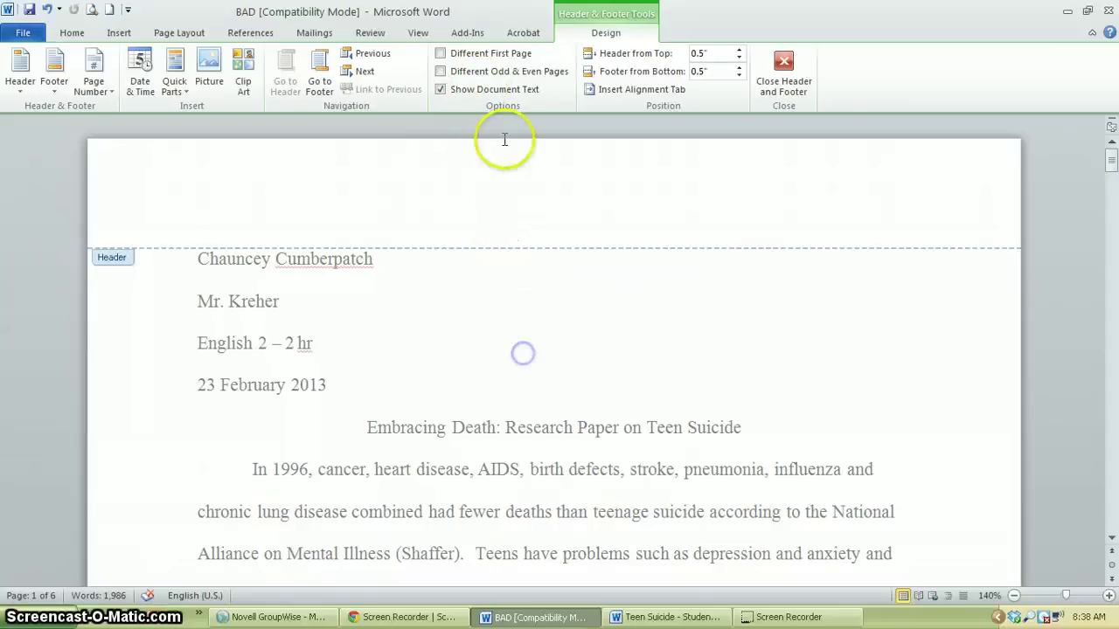
{"action": "left_click", "coordinate": [441, 56]}
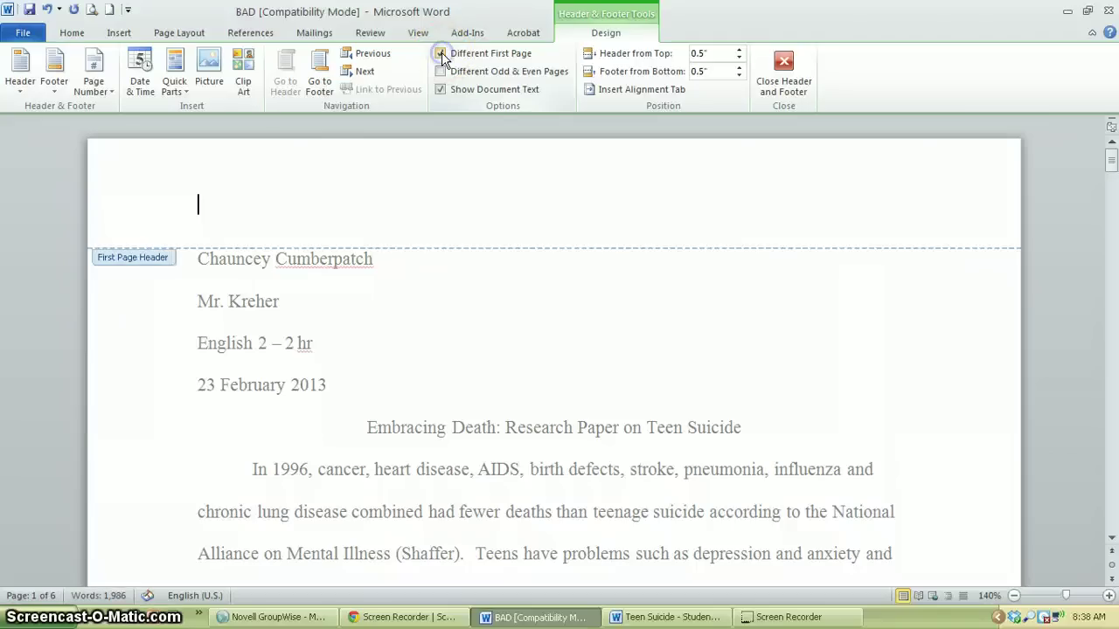
Right-align the header on the second page and enter the student's last name followed by a space
{"action": "scroll", "coordinate": [454, 189], "scroll_direction": "down", "scroll_amount": 4}
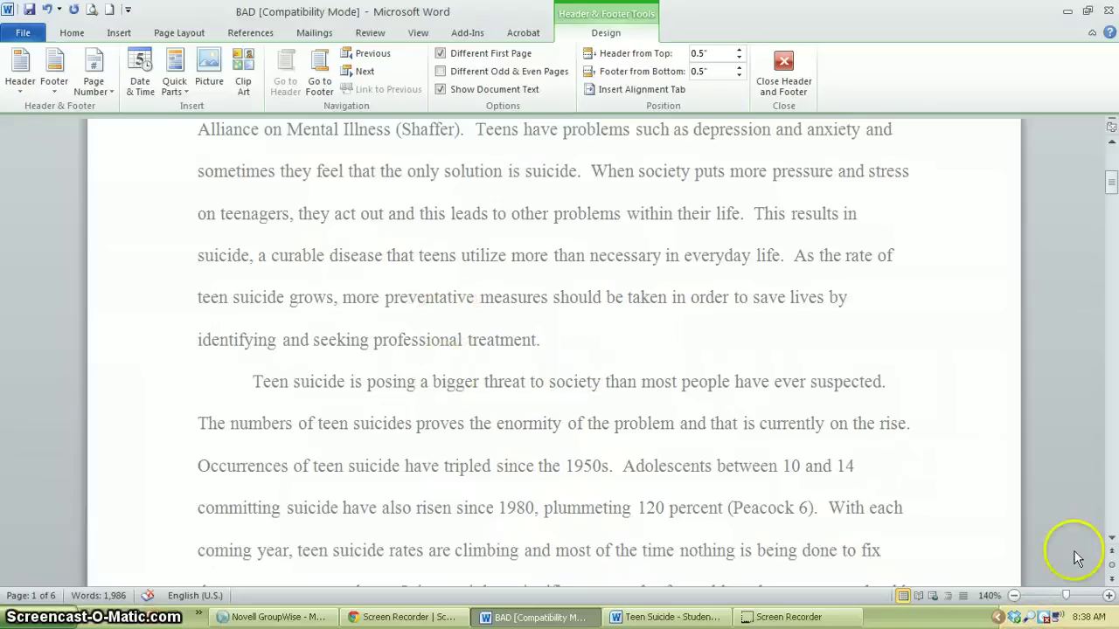
{"action": "left_click", "coordinate": [1111, 539]}
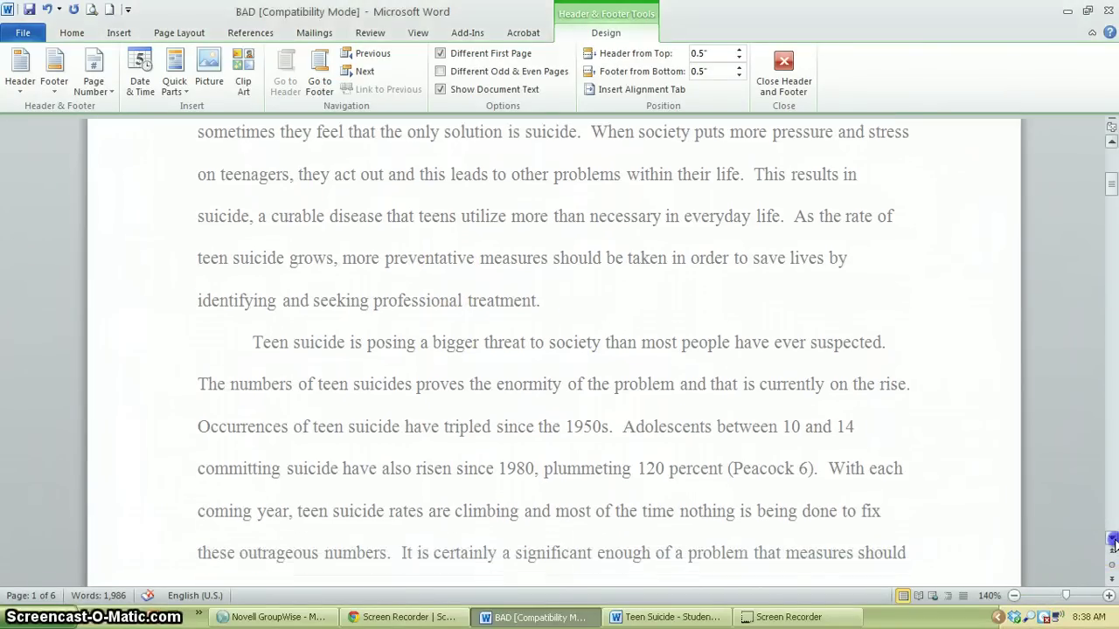
{"action": "scroll", "coordinate": [1112, 542], "scroll_direction": "down", "scroll_amount": 3}
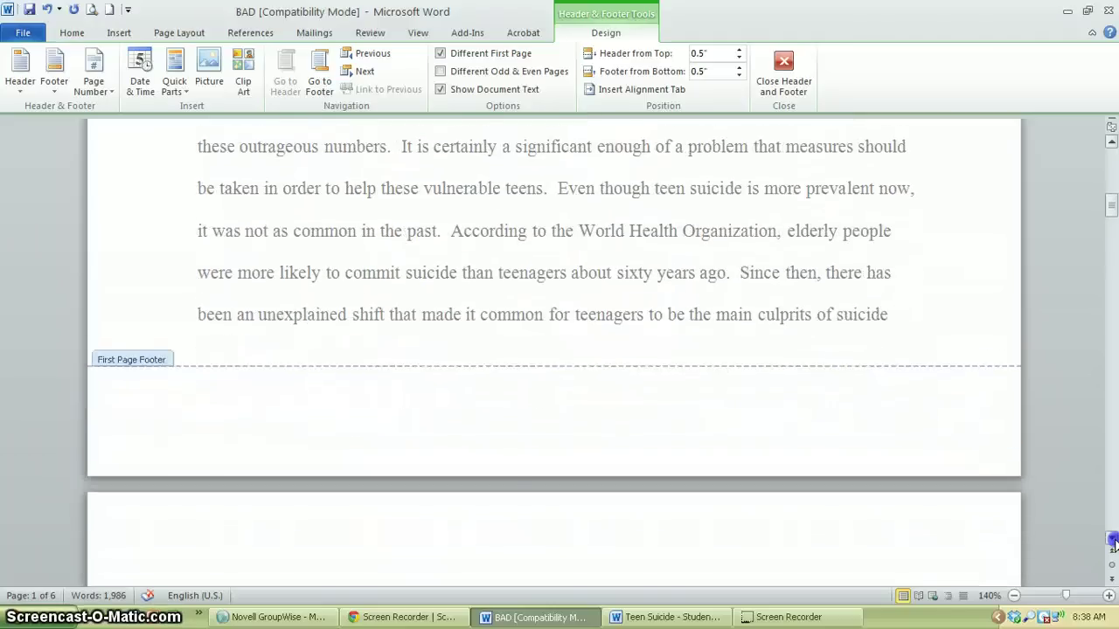
{"action": "scroll", "coordinate": [1112, 541], "scroll_direction": "down", "scroll_amount": 2}
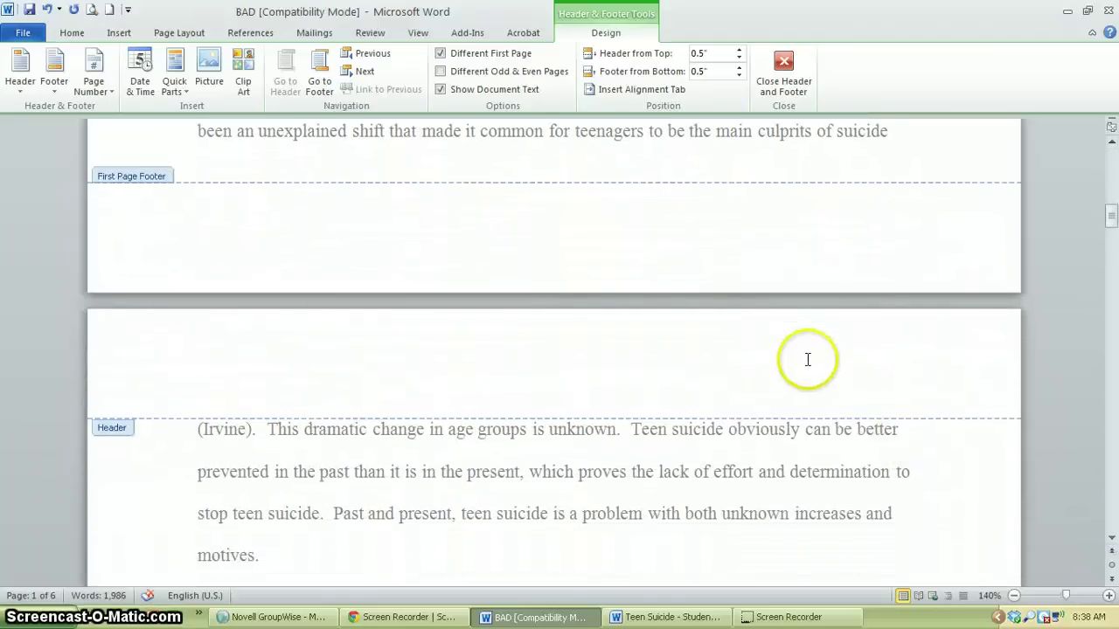
{"action": "left_click", "coordinate": [807, 359]}
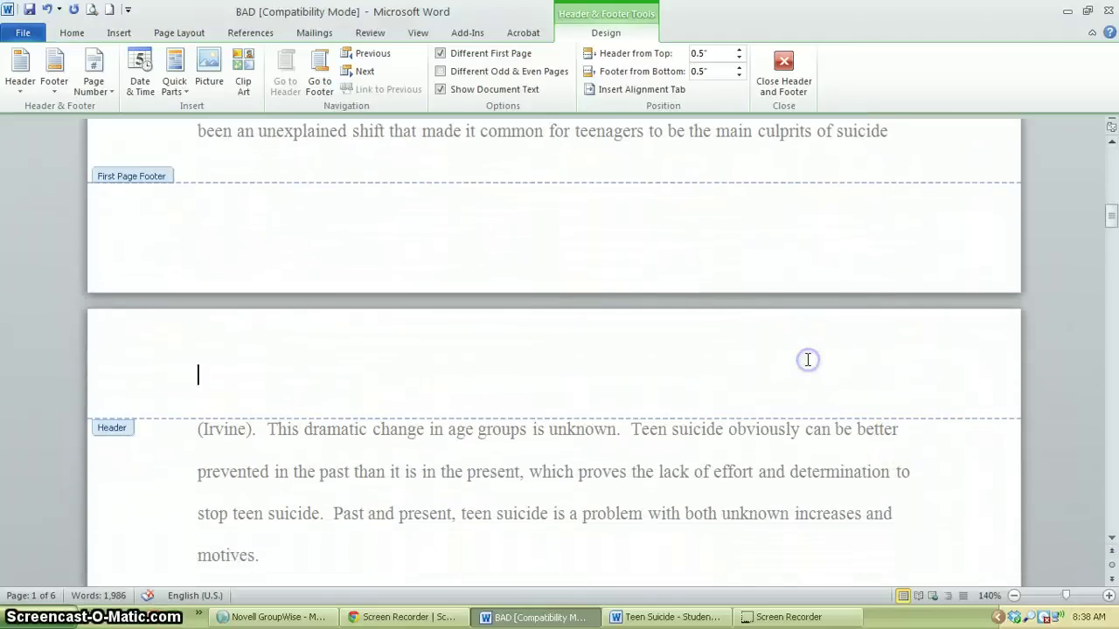
{"action": "left_click", "coordinate": [72, 33]}
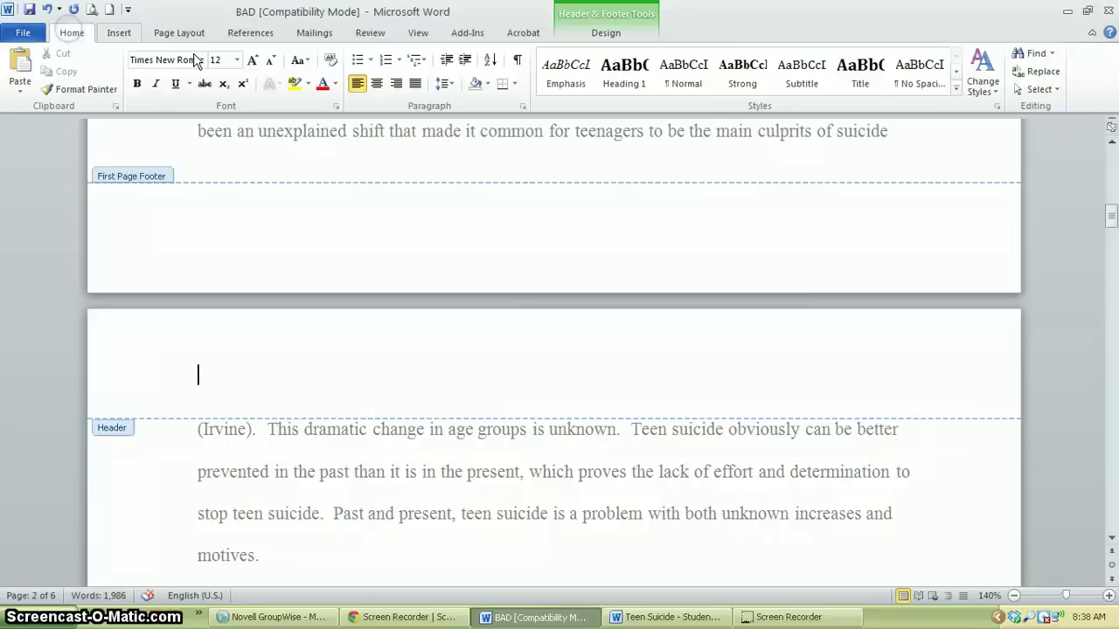
{"action": "left_click", "coordinate": [396, 85]}
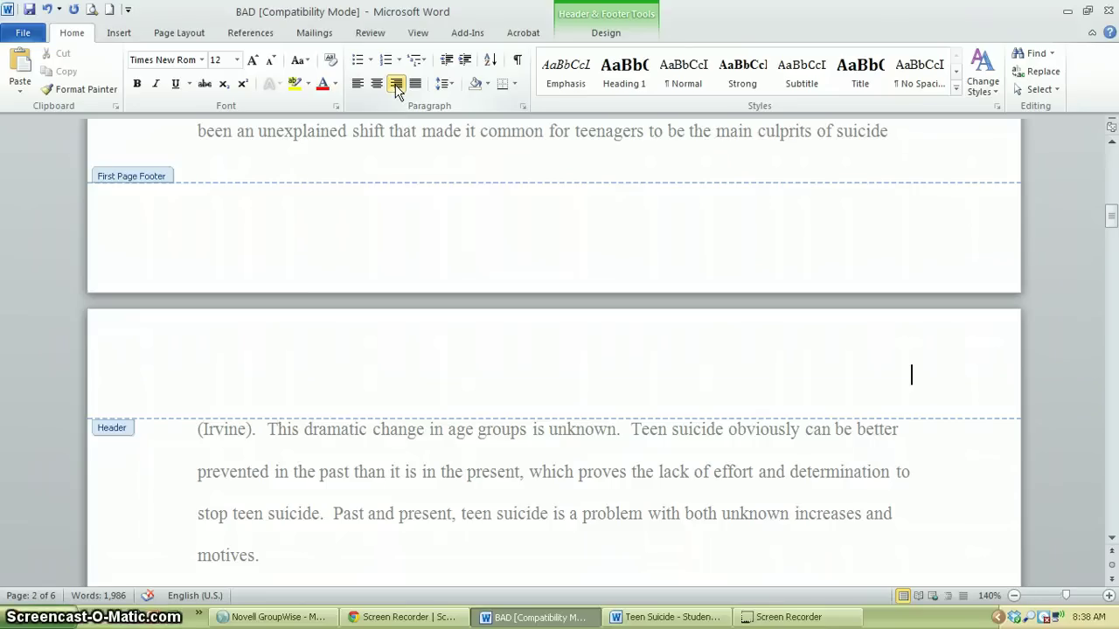
{"action": "type", "text": "Cumberpatch"}
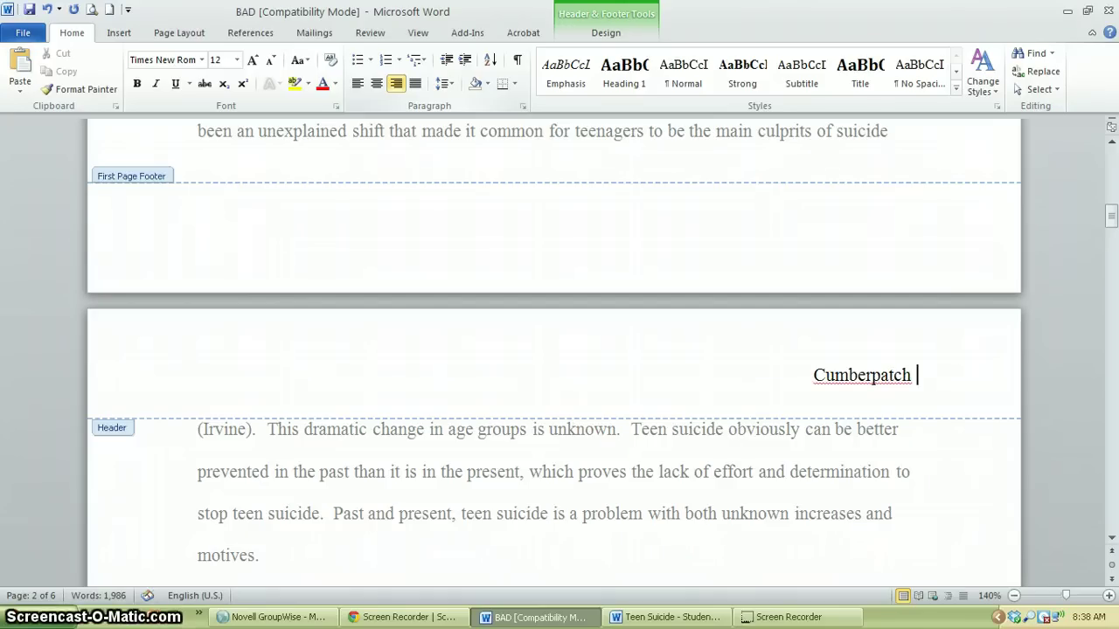
Insert a Plain Number 3 page number at the top of page two, re-enter the student's last name before it, and close the header
{"action": "left_click", "coordinate": [609, 33]}
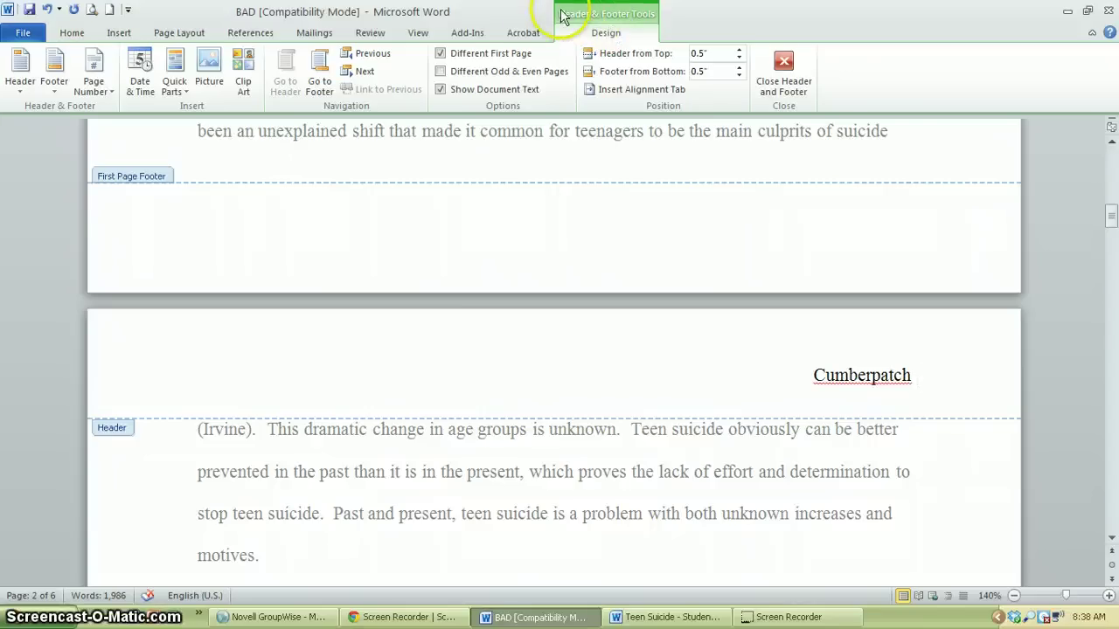
{"action": "left_click", "coordinate": [94, 72]}
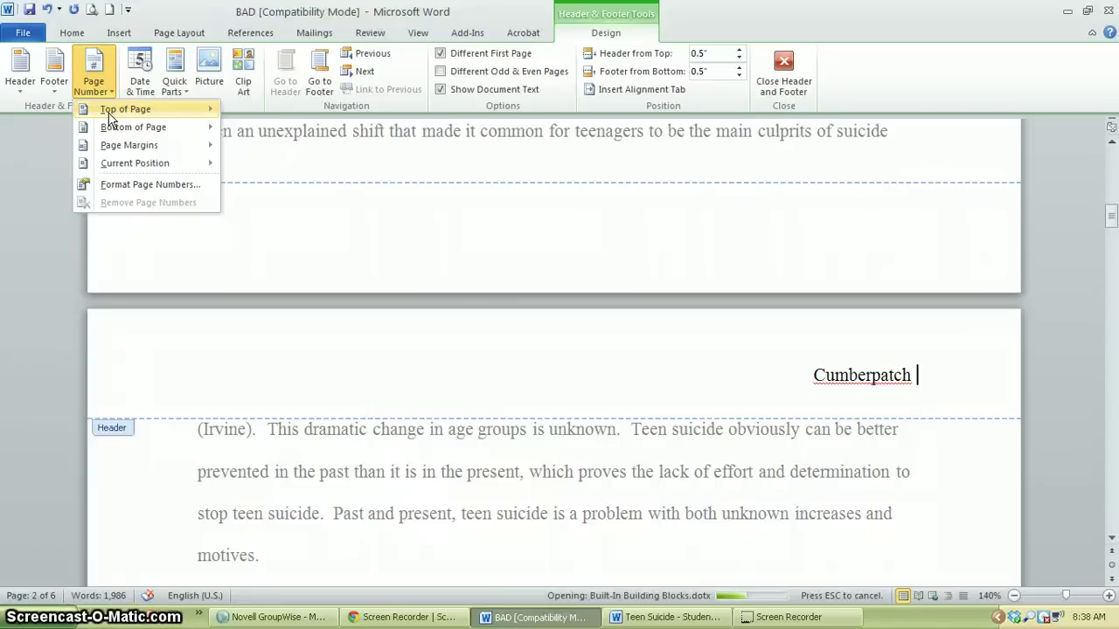
{"action": "mouse_move", "coordinate": [175, 112]}
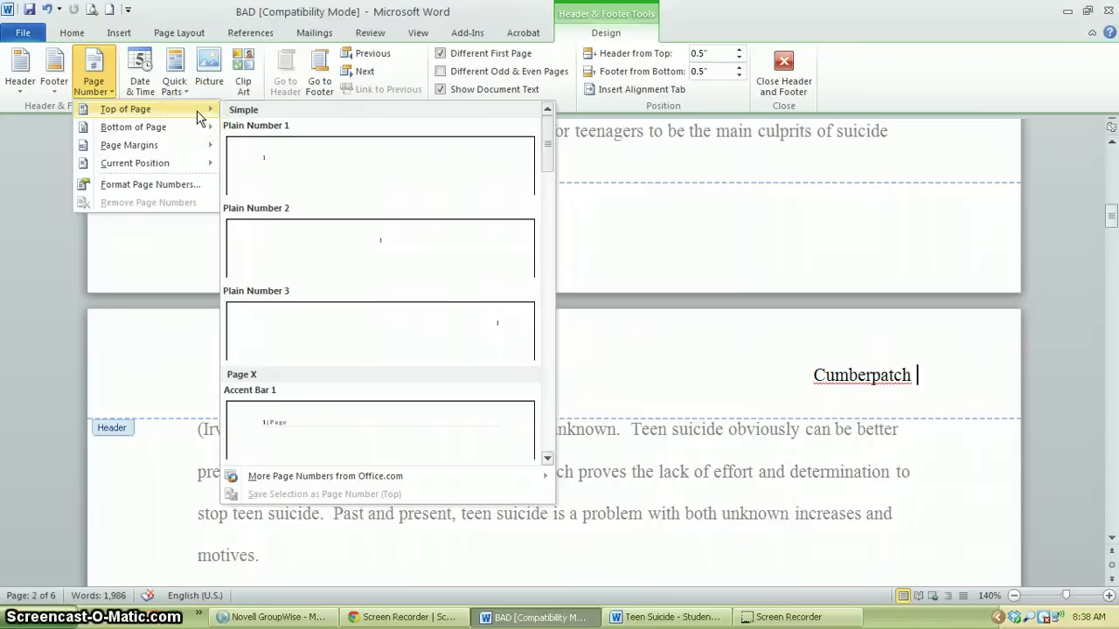
{"action": "left_click", "coordinate": [297, 173]}
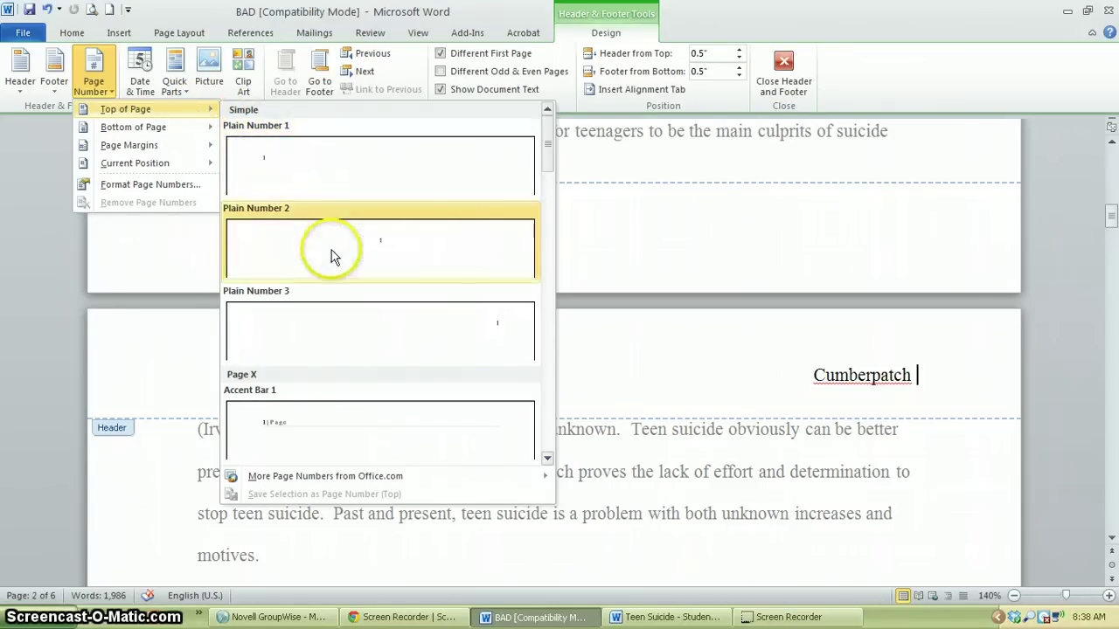
{"action": "left_click", "coordinate": [372, 337]}
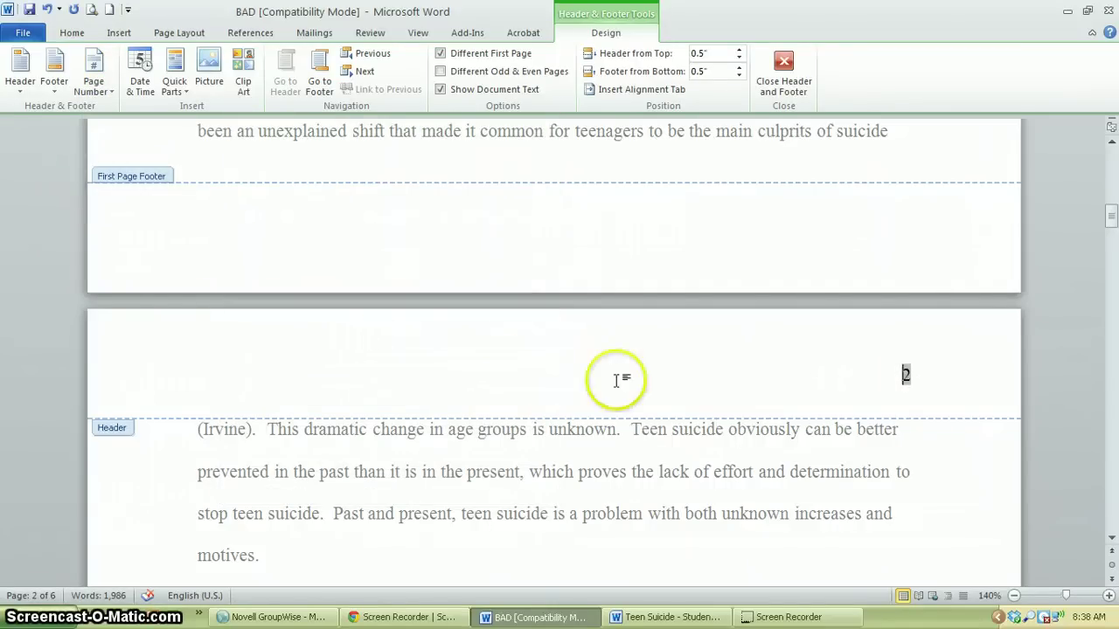
{"action": "left_click", "coordinate": [894, 378]}
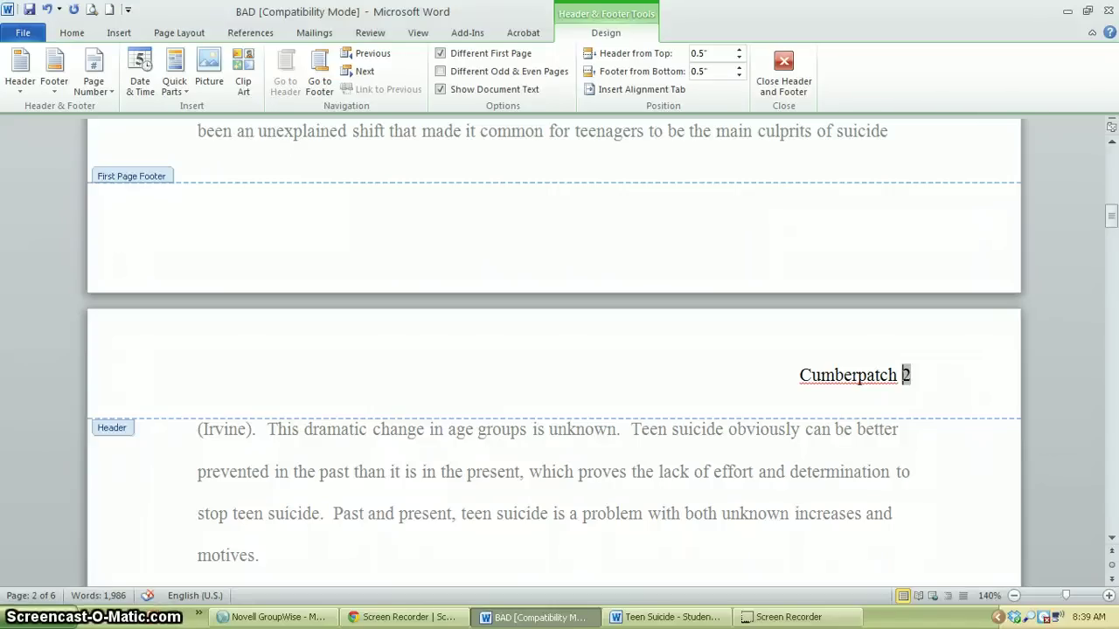
{"action": "double_click", "coordinate": [769, 481]}
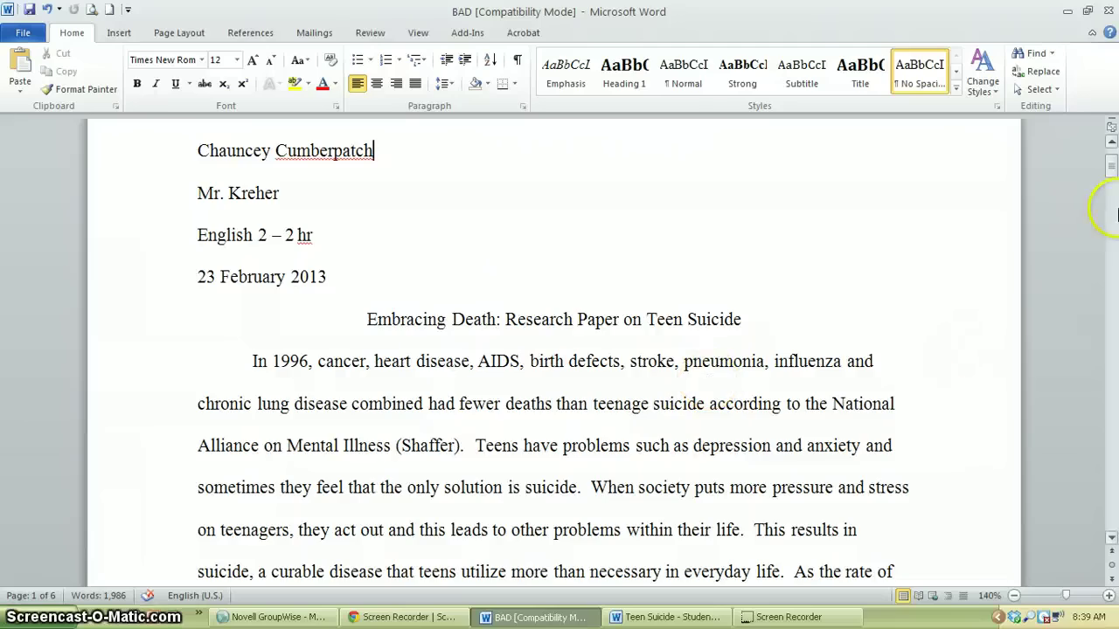
{"action": "left_click_drag", "start_coordinate": [1111, 169], "coordinate": [1068, 286]}
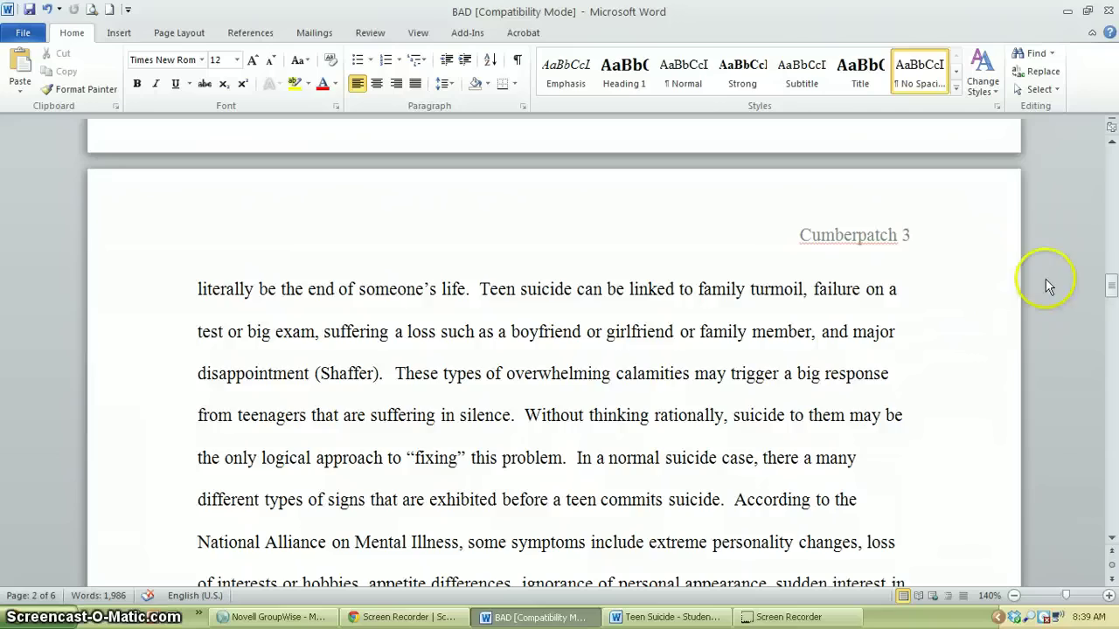
{"action": "left_click_drag", "start_coordinate": [1110, 287], "coordinate": [1114, 166]}
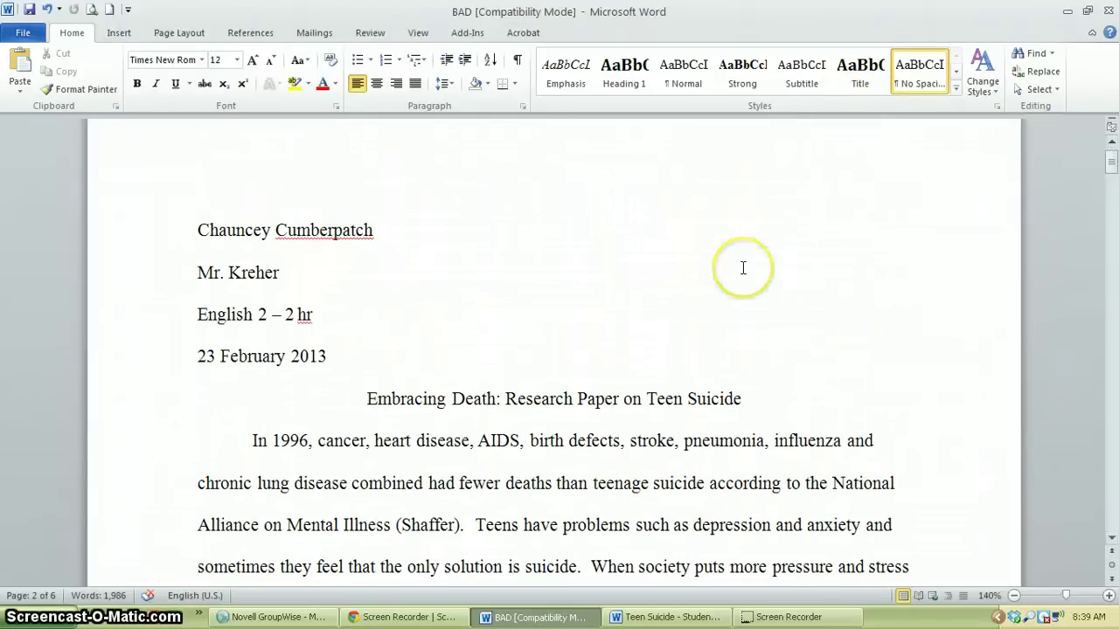
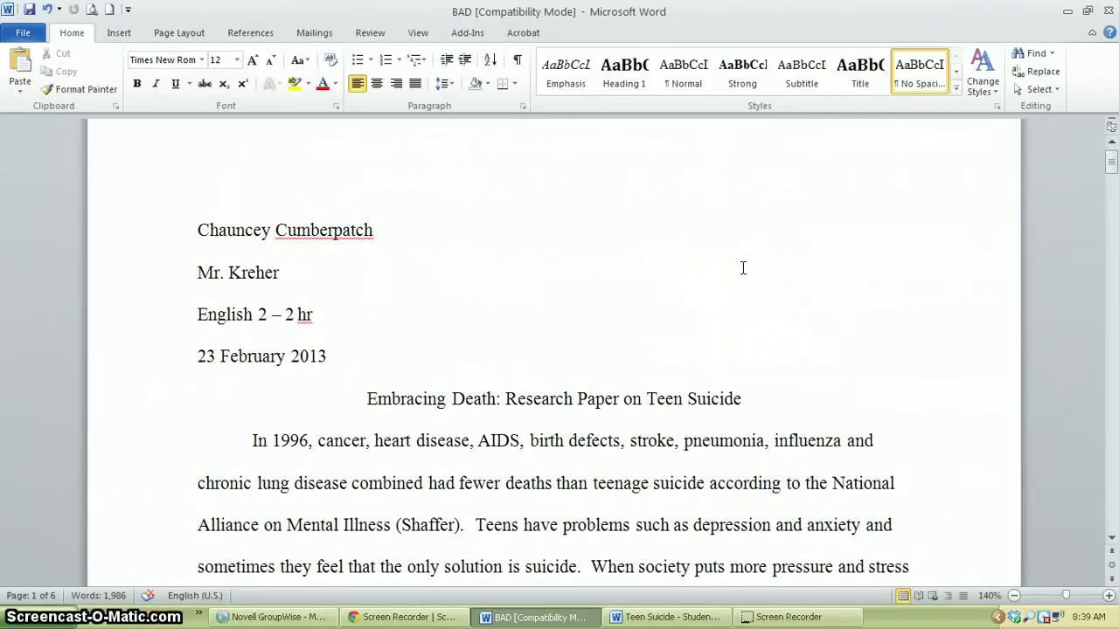
Try formatting the paper's title as bold, underlined, 18 pt Berylium
{"action": "scroll", "coordinate": [743, 268], "scroll_direction": "up", "scroll_amount": 1}
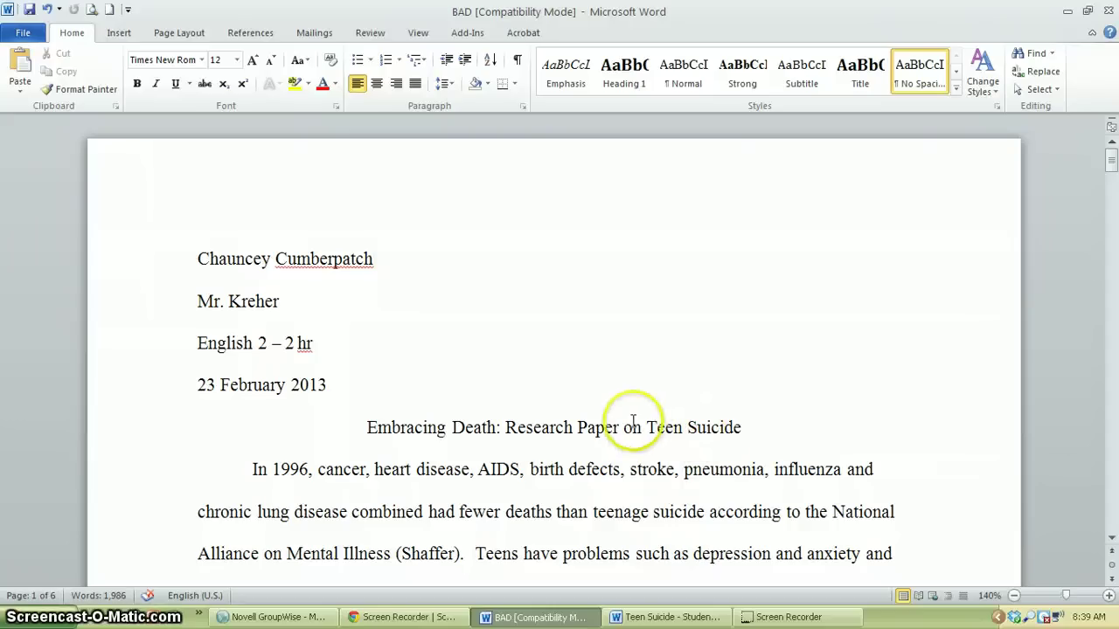
{"action": "left_click_drag", "start_coordinate": [368, 427], "coordinate": [831, 422]}
{"action": "left_click", "coordinate": [137, 84]}
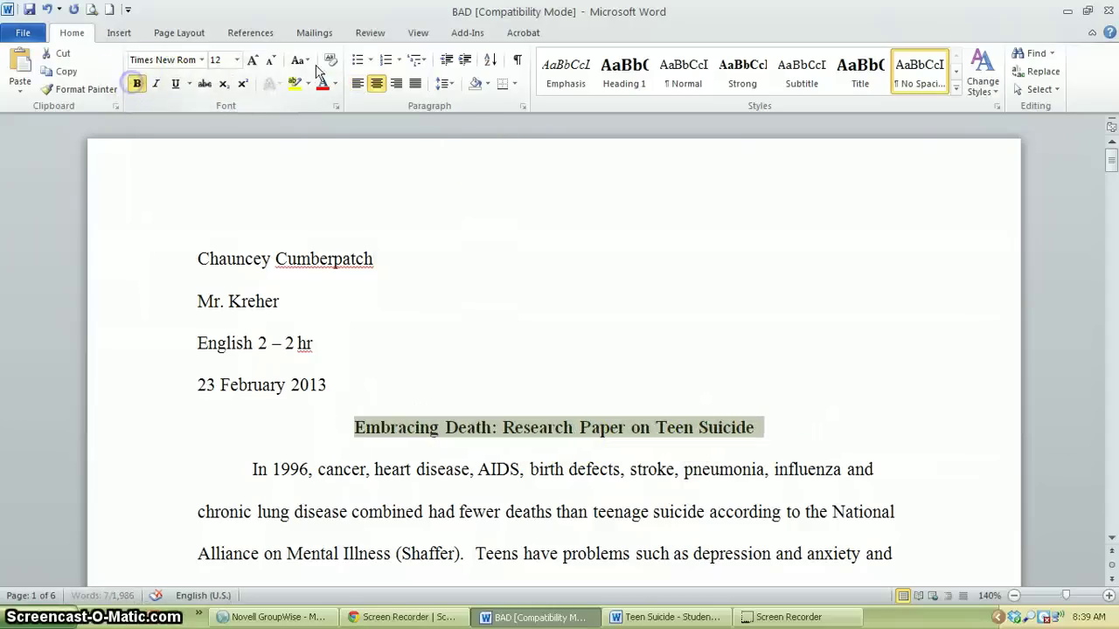
{"action": "left_click", "coordinate": [252, 60]}
{"action": "left_click", "coordinate": [251, 60]}
{"action": "left_click", "coordinate": [252, 60]}
{"action": "left_click", "coordinate": [175, 84]}
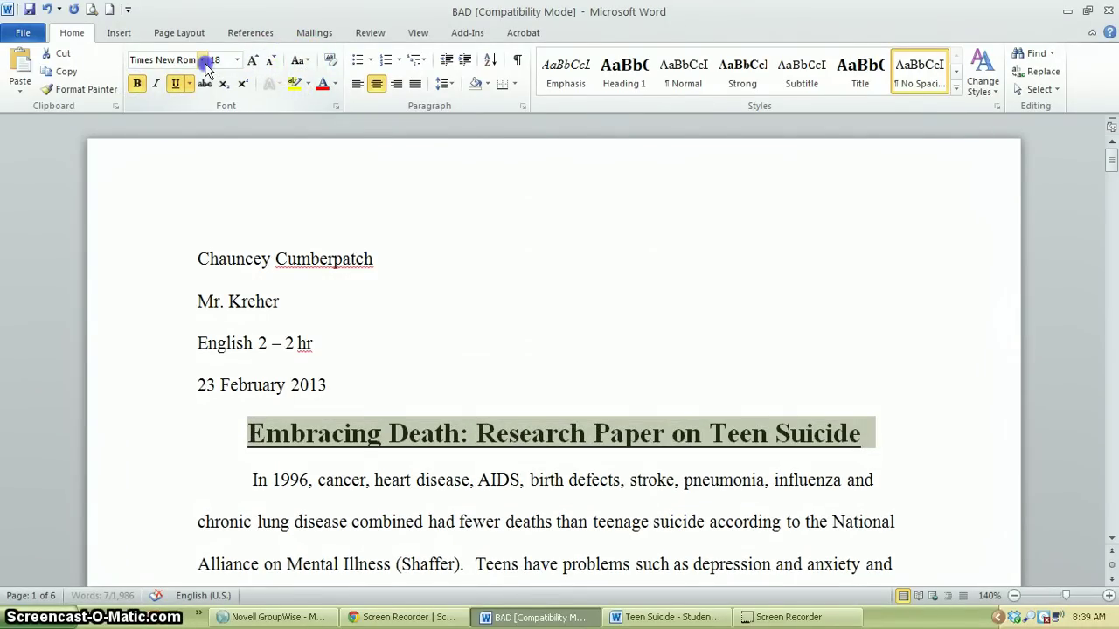
{"action": "left_click", "coordinate": [202, 60]}
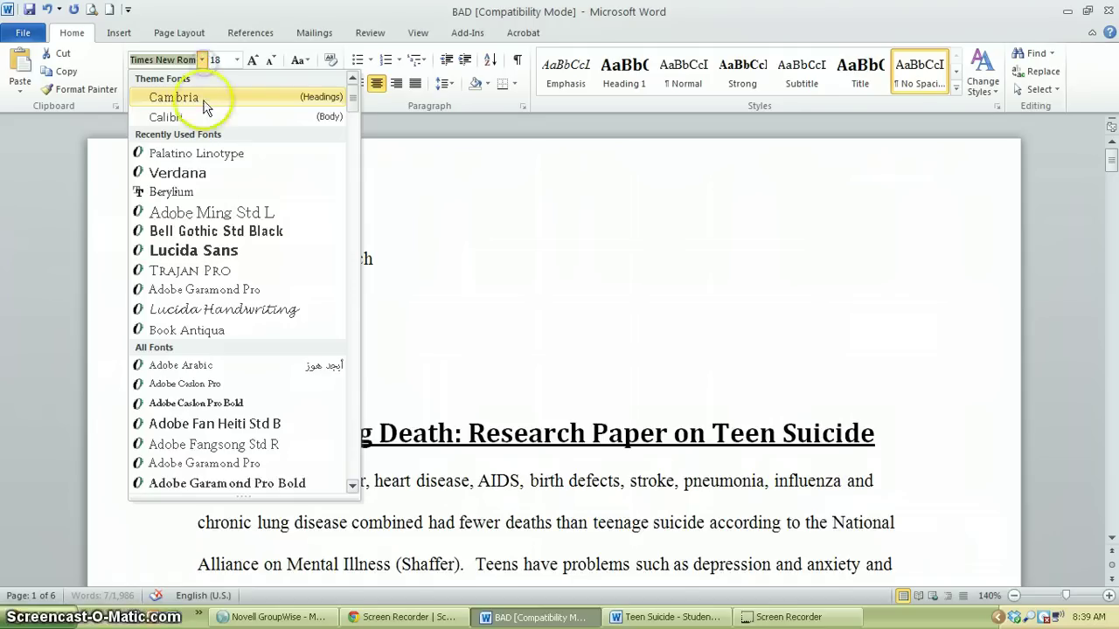
{"action": "left_click", "coordinate": [213, 192]}
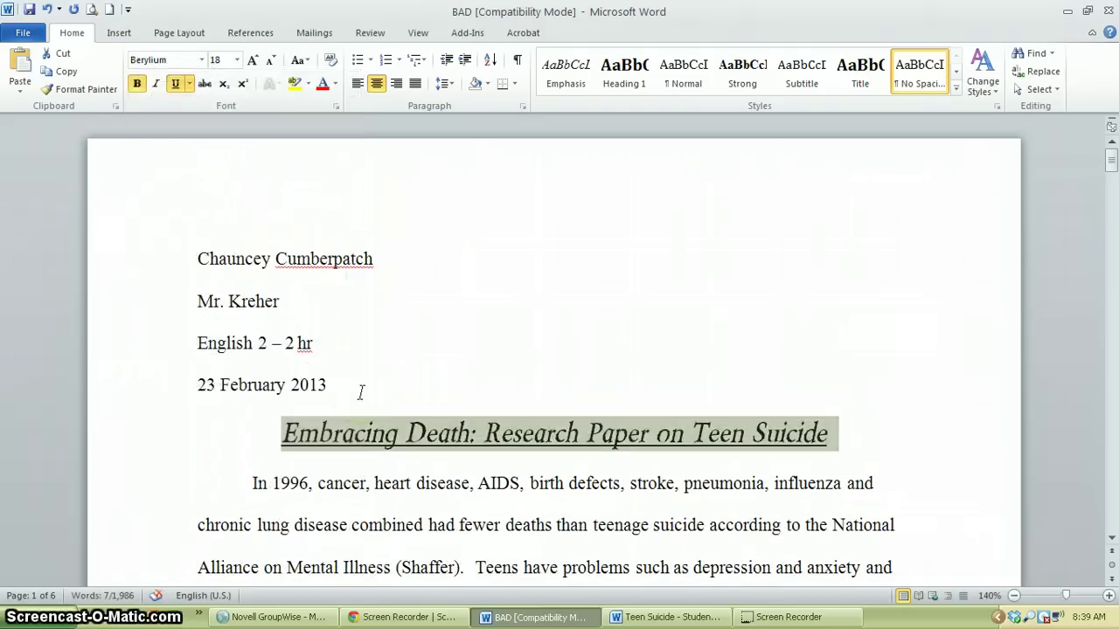
Reset the paper's title to the Normal style and center it
{"action": "left_click", "coordinate": [670, 81]}
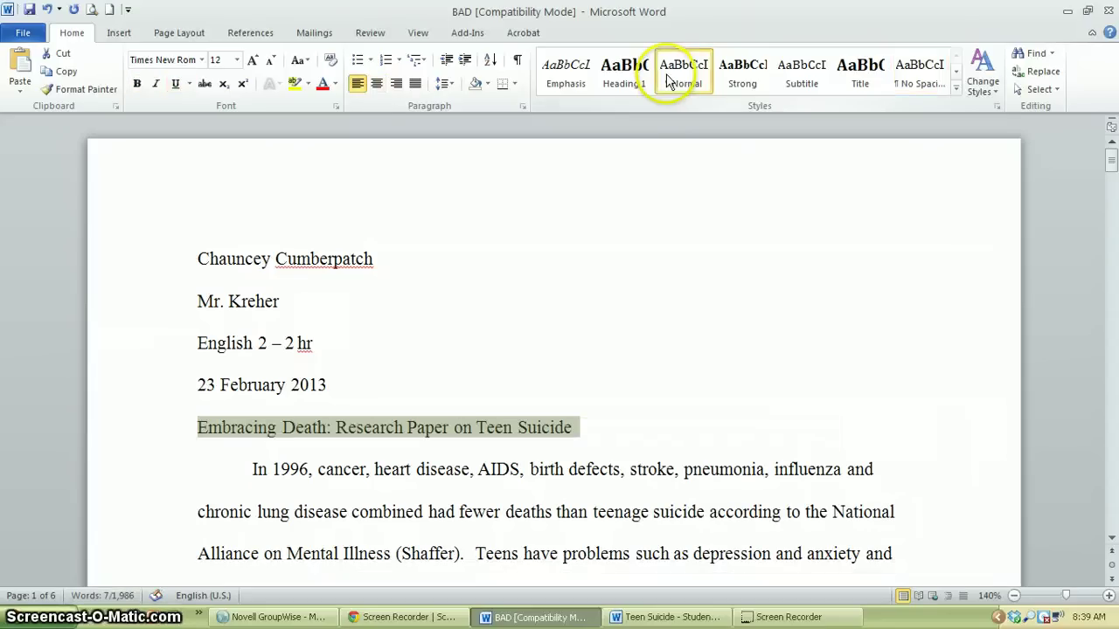
{"action": "left_click", "coordinate": [375, 85]}
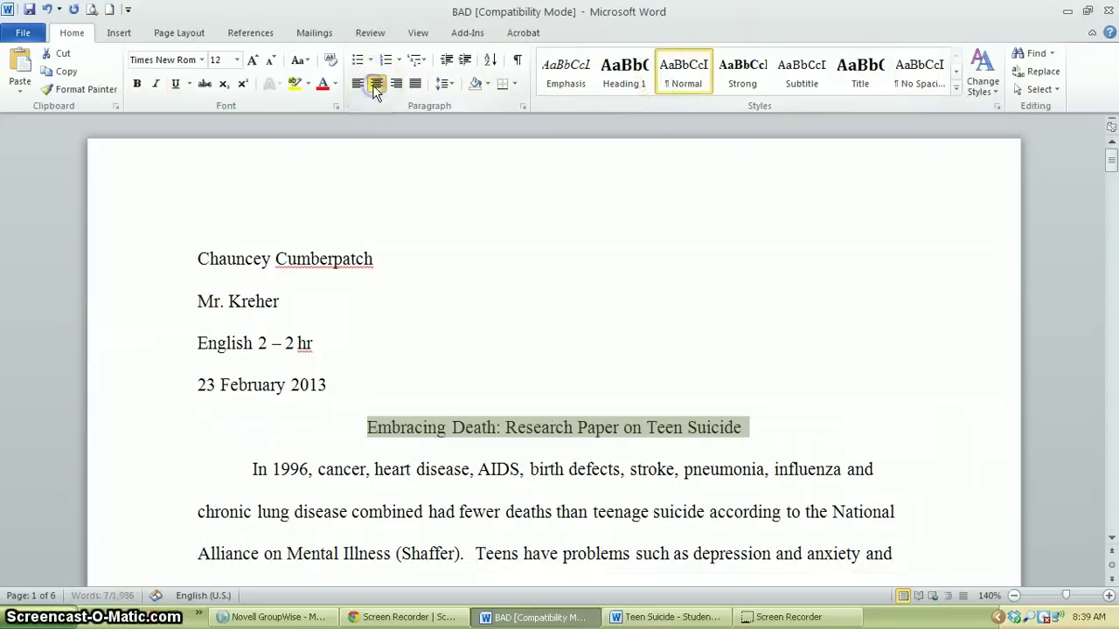
{"action": "left_click", "coordinate": [743, 426]}
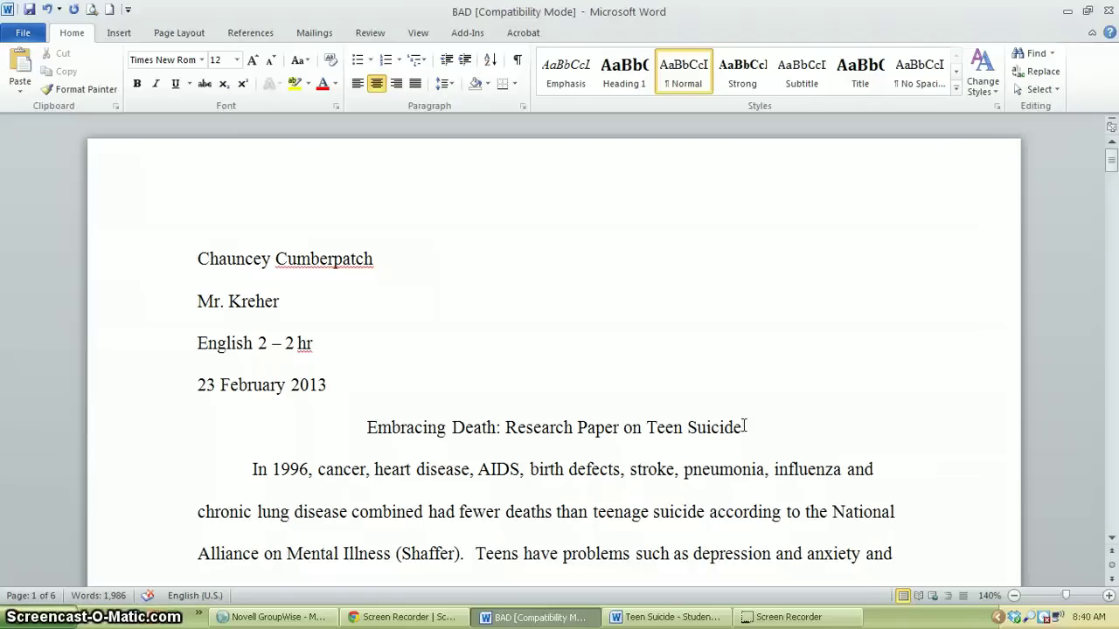
{"action": "left_click", "coordinate": [613, 425]}
Add blank lines above the Work Cited heading at the paper's end to push the heading and entries onto a new page
{"action": "scroll", "coordinate": [688, 447], "scroll_direction": "down", "scroll_amount": 2}
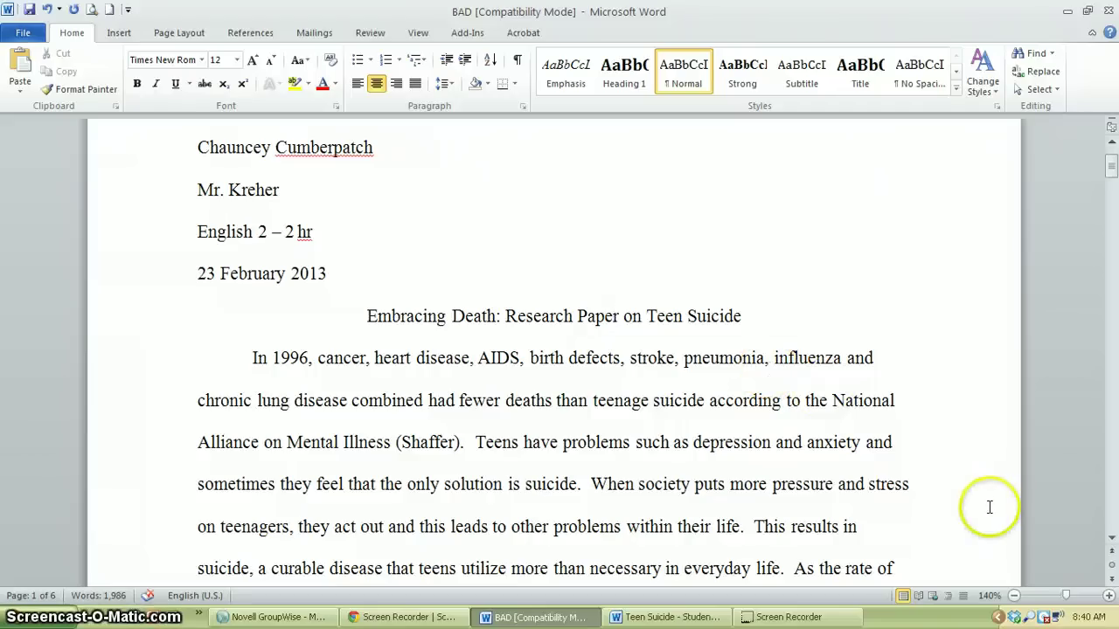
{"action": "left_click", "coordinate": [843, 499]}
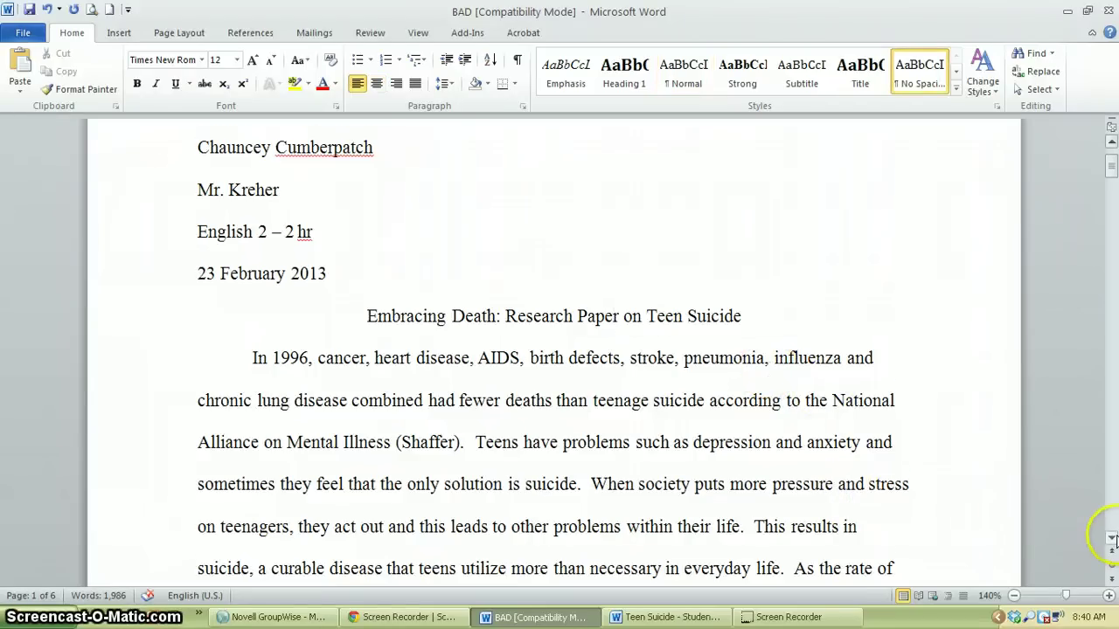
{"action": "left_click", "coordinate": [1112, 537]}
{"action": "left_click", "coordinate": [1112, 538]}
{"action": "left_click_drag", "start_coordinate": [1111, 171], "coordinate": [1110, 523]}
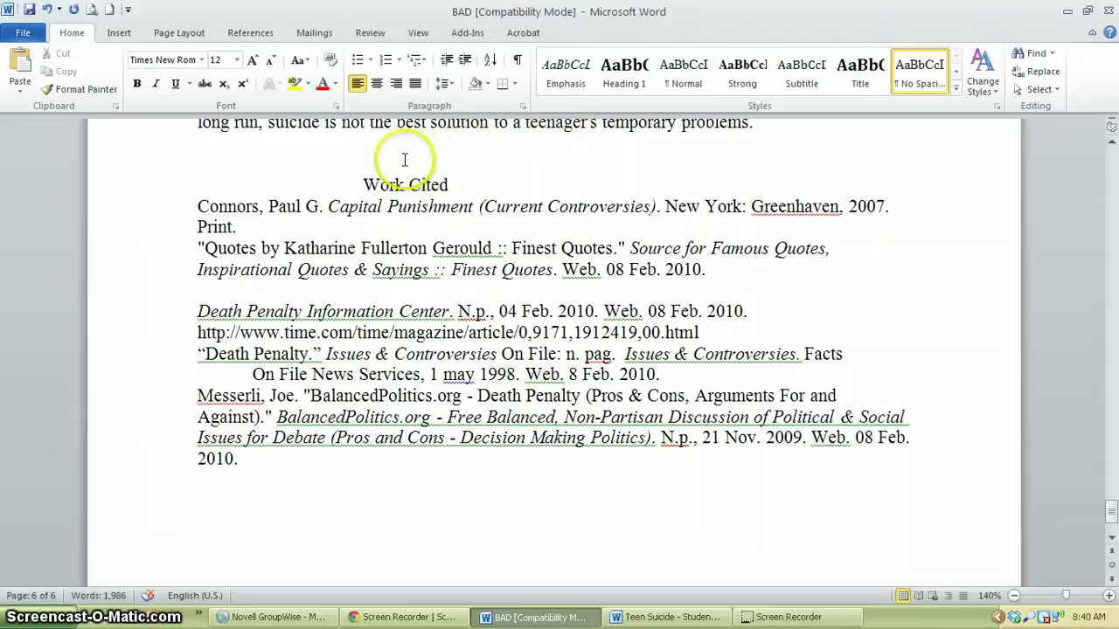
{"action": "key", "text": "Return"}
{"action": "key", "text": "Return"}
{"action": "key", "text": "Return"}
{"action": "key", "text": "Return"}
{"action": "key", "text": "Return"}
{"action": "key", "text": "Return"}
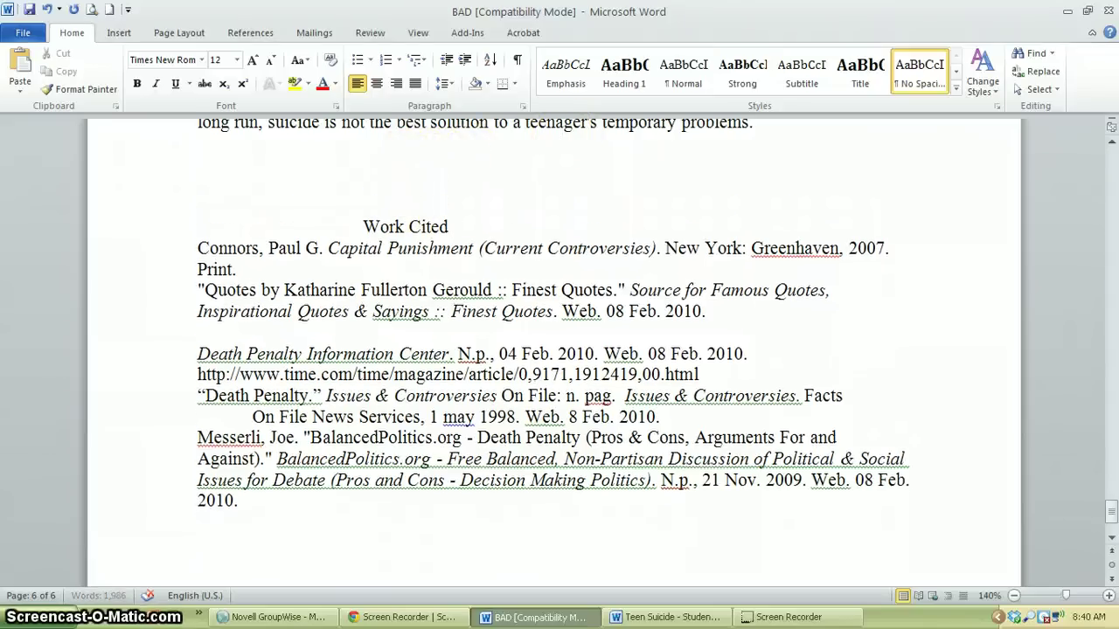
{"action": "key", "text": "Return"}
{"action": "key", "text": "Return"}
{"action": "key", "text": "Return"}
{"action": "key", "text": "Return"}
{"action": "key", "text": "Return"}
{"action": "key", "text": "Return"}
{"action": "key", "text": "Return"}
{"action": "key", "text": "Return"}
{"action": "key", "text": "Return"}
{"action": "key", "text": "Return"}
{"action": "key", "text": "Return"}
{"action": "key", "text": "Return"}
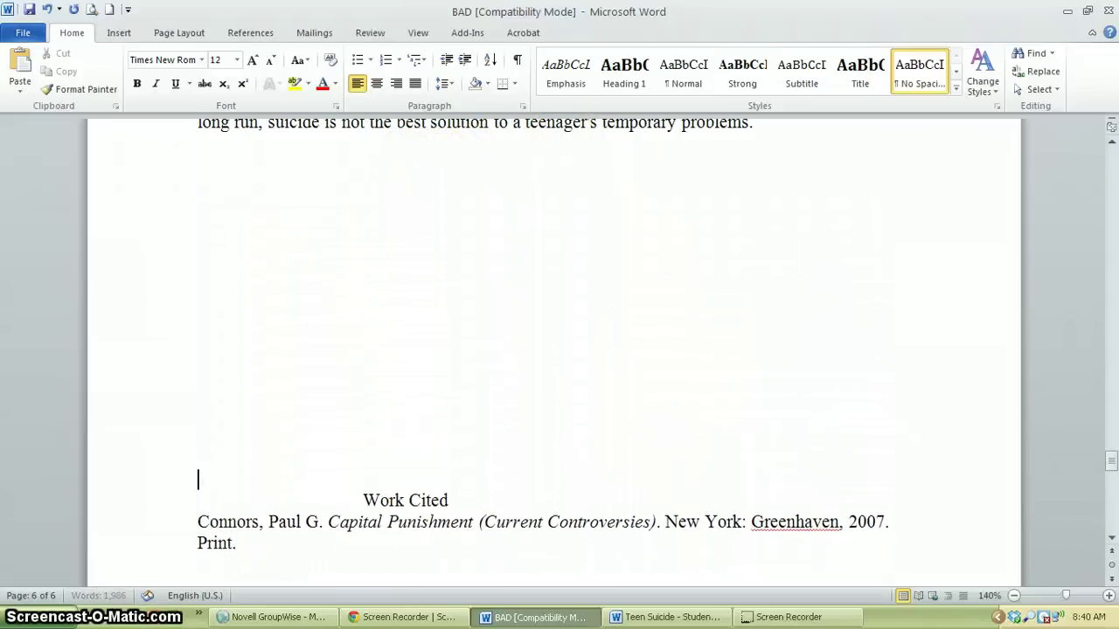
{"action": "key", "text": "Return"}
{"action": "scroll", "coordinate": [417, 200], "scroll_direction": "down", "scroll_amount": 6}
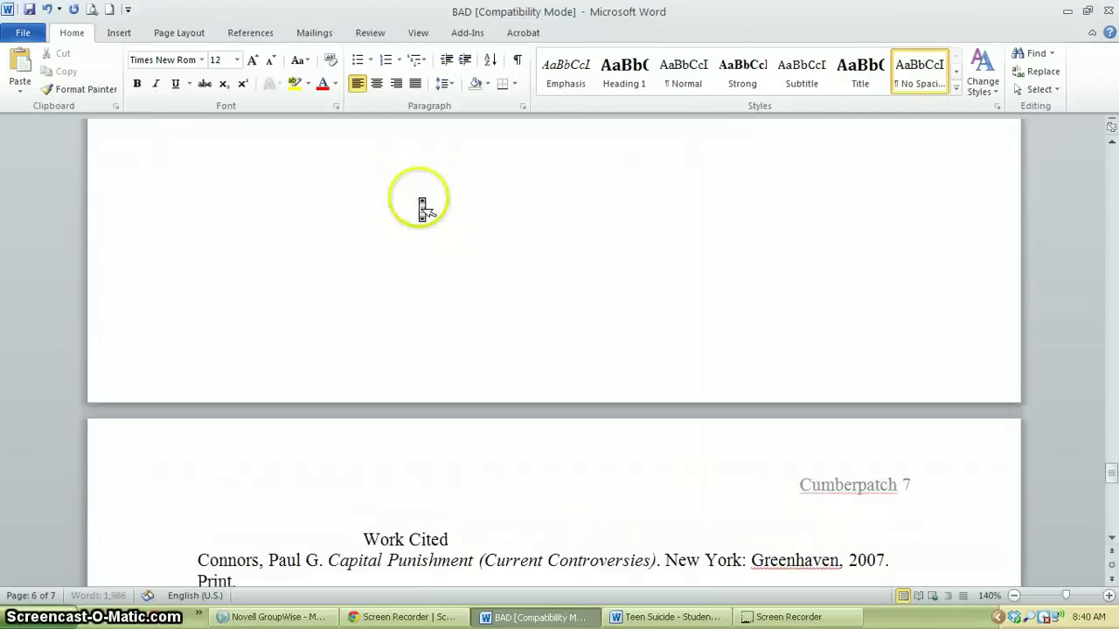
{"action": "scroll", "coordinate": [420, 201], "scroll_direction": "down", "scroll_amount": 1}
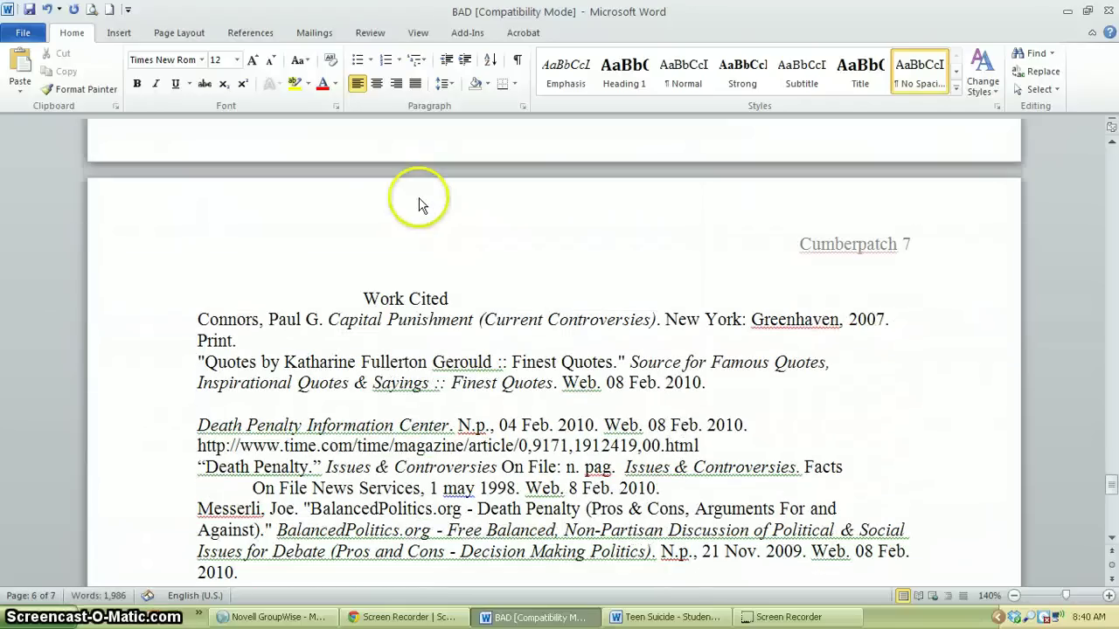
{"action": "left_click", "coordinate": [449, 301]}
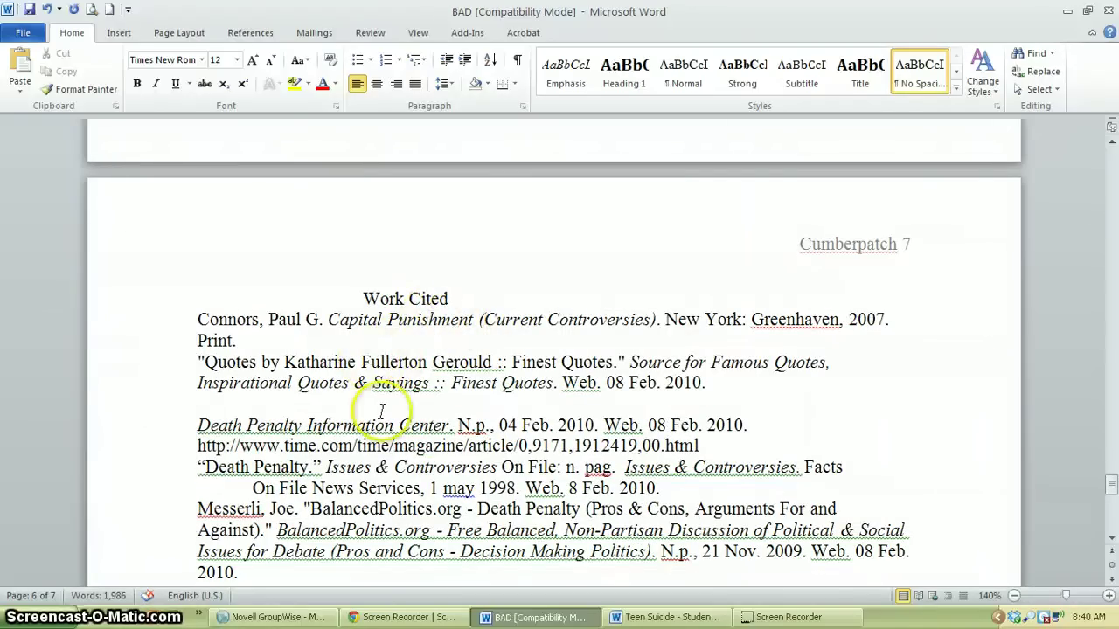
Double-space the Work Cited heading and all the citations below it
{"action": "scroll", "coordinate": [397, 437], "scroll_direction": "down", "scroll_amount": 1}
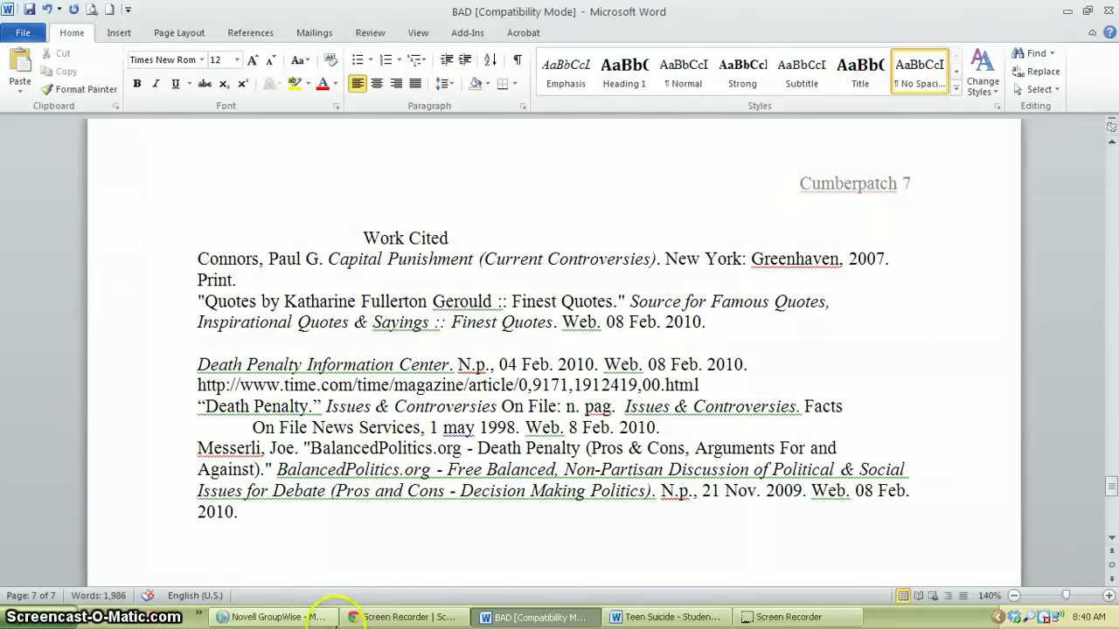
{"action": "left_click_drag", "start_coordinate": [238, 513], "coordinate": [175, 246]}
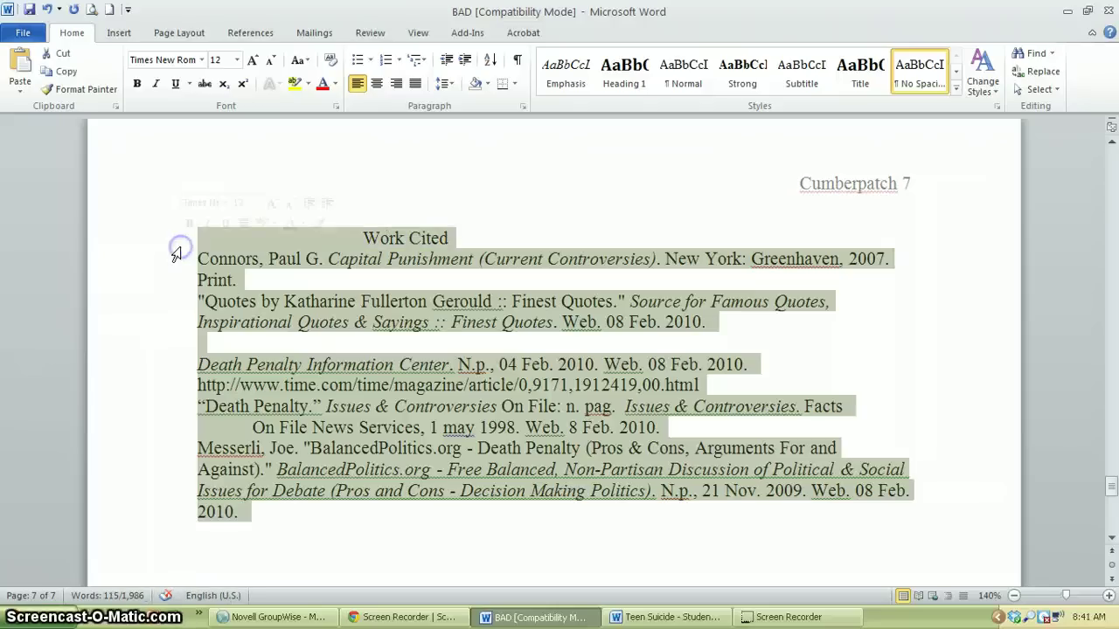
{"action": "key", "text": "ctrl+2"}
{"action": "left_click", "coordinate": [299, 330]}
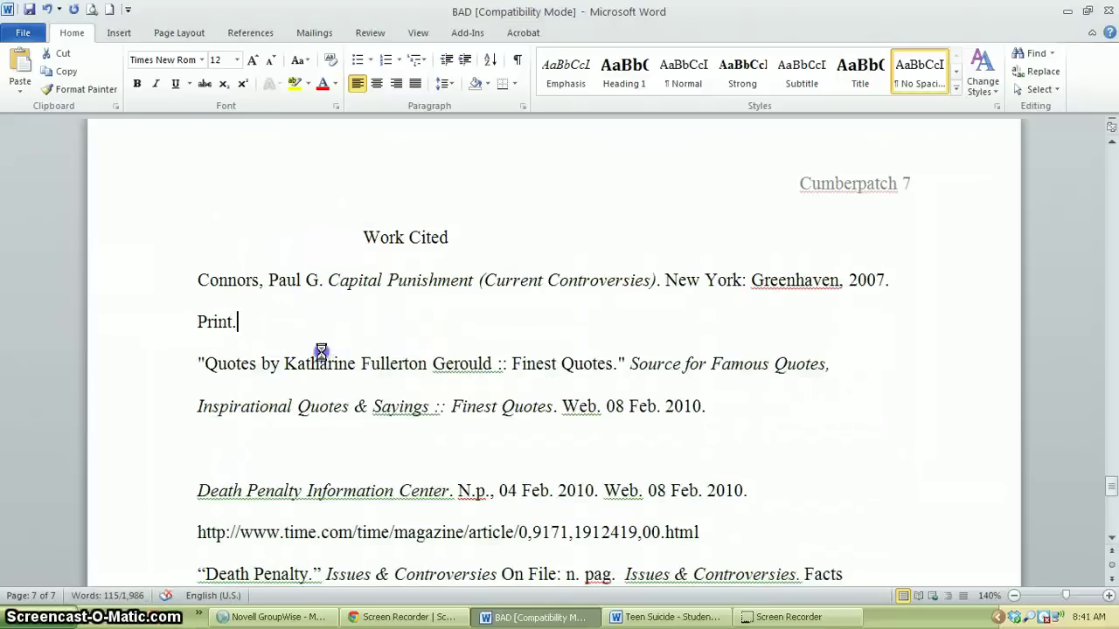
Try indenting the second line of the first three citations with tabs: "Print.", "Inspirational Quotes" and the web address line
{"action": "scroll", "coordinate": [320, 351], "scroll_direction": "down", "scroll_amount": 1}
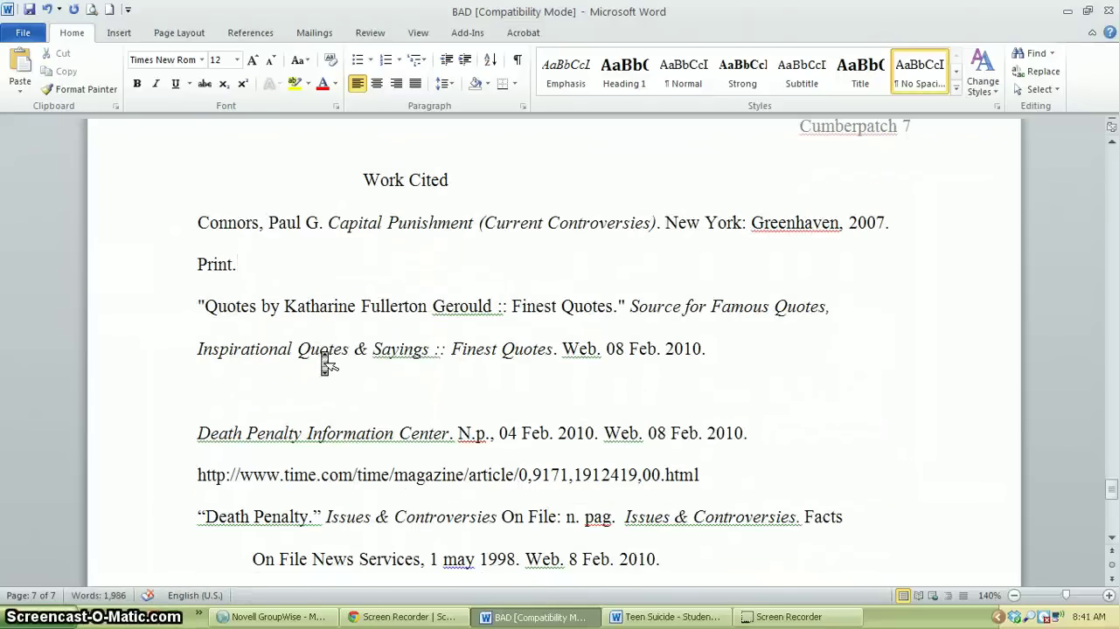
{"action": "scroll", "coordinate": [320, 350], "scroll_direction": "down", "scroll_amount": 1}
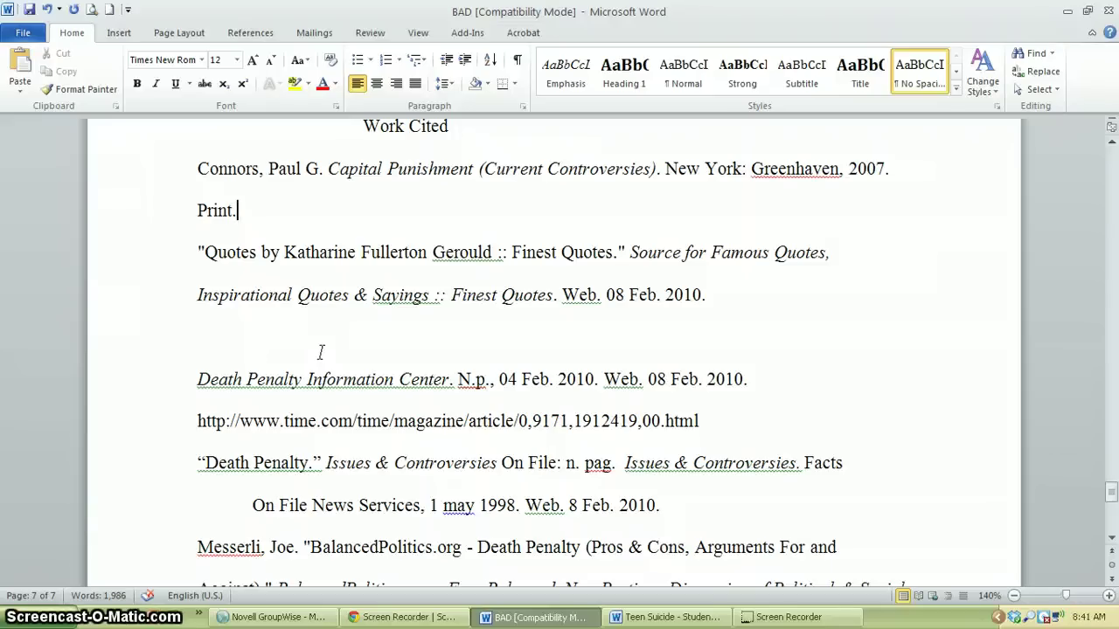
{"action": "key", "text": "Left"}
{"action": "key", "text": "Left"}
{"action": "key", "text": "Tab"}
{"action": "key", "text": "BackSpace"}
{"action": "key", "text": "Tab"}
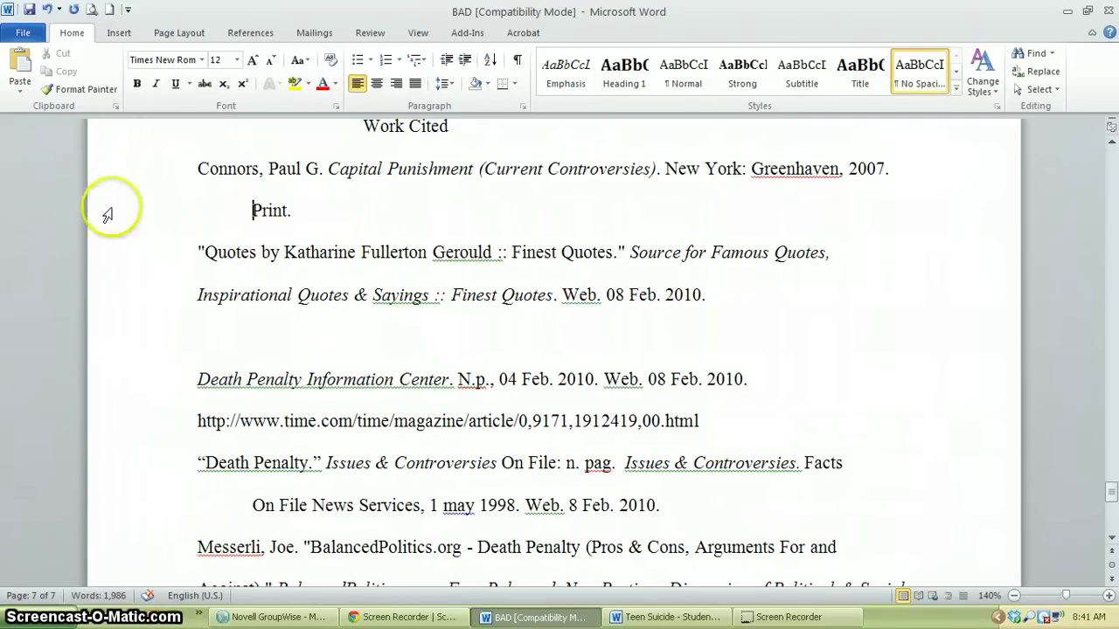
{"action": "left_click", "coordinate": [193, 296]}
{"action": "key", "text": "Tab"}
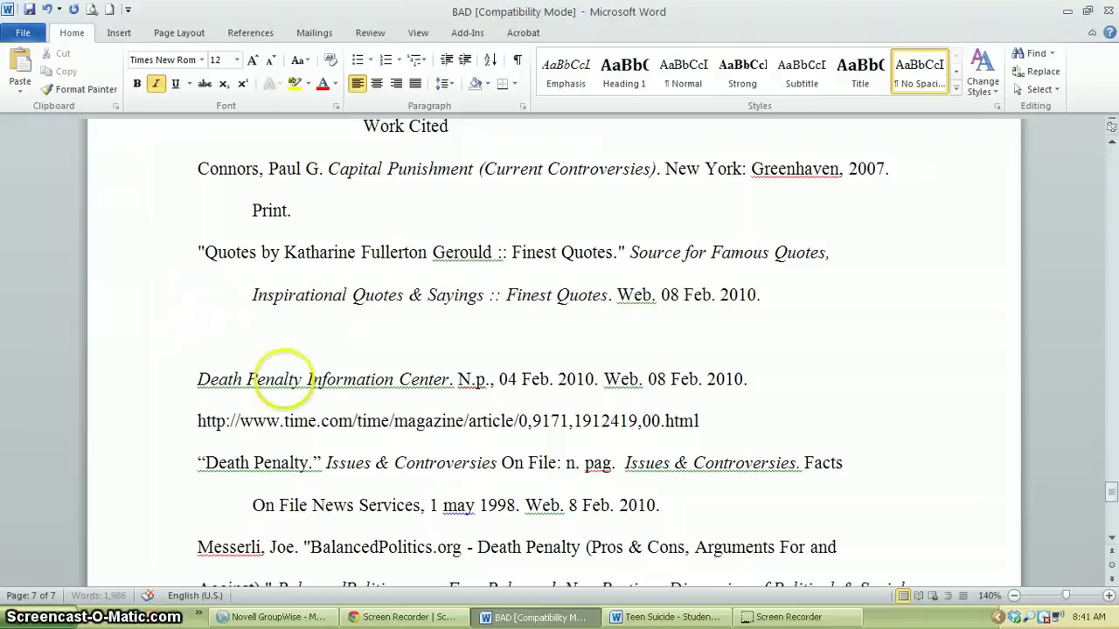
{"action": "left_click", "coordinate": [198, 420]}
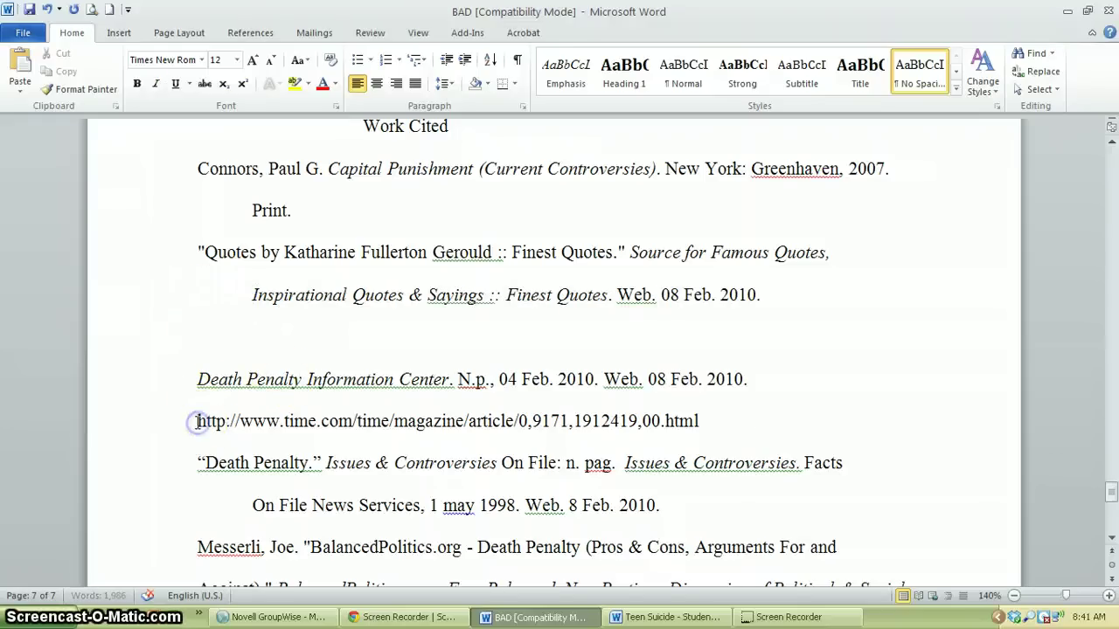
{"action": "key", "text": "Tab"}
Undo the tab indents just added to the first three citations
{"action": "key", "text": "ctrl+z"}
{"action": "key", "text": "ctrl+z"}
{"action": "key", "text": "ctrl+z"}
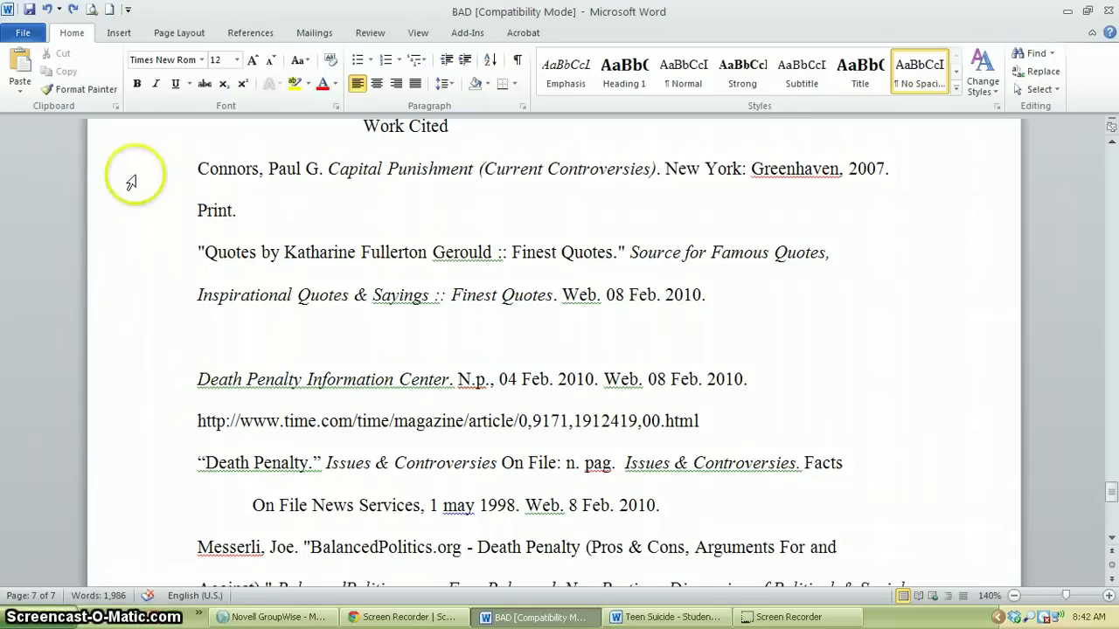
Apply a 0.5" hanging indent to all the citations below the Work Cited heading
{"action": "left_click_drag", "start_coordinate": [197, 166], "coordinate": [487, 519]}
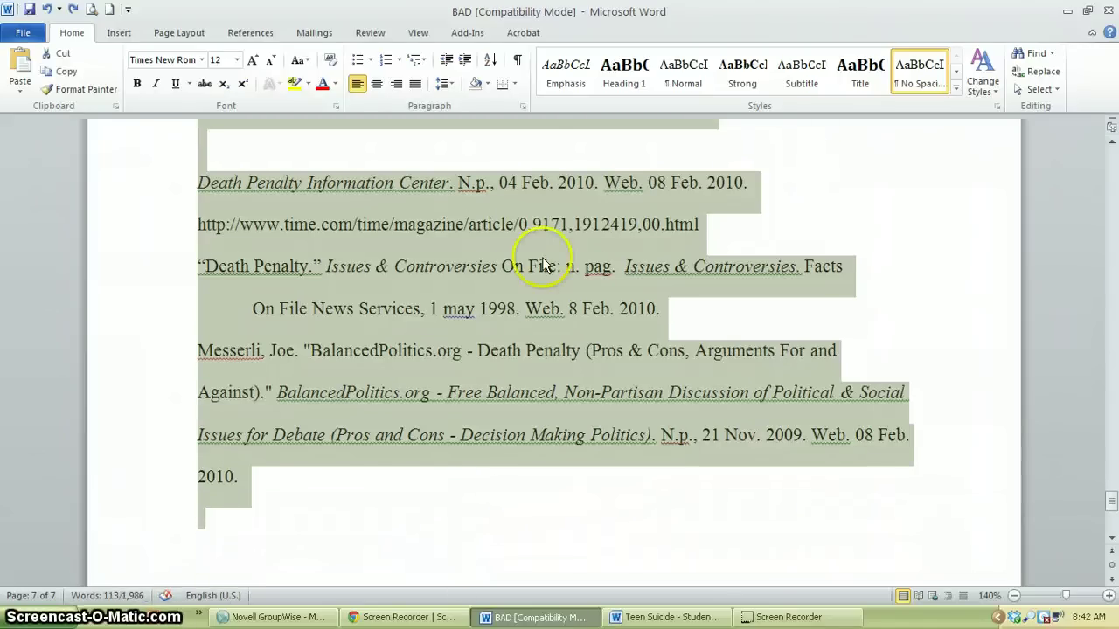
{"action": "left_click", "coordinate": [527, 106]}
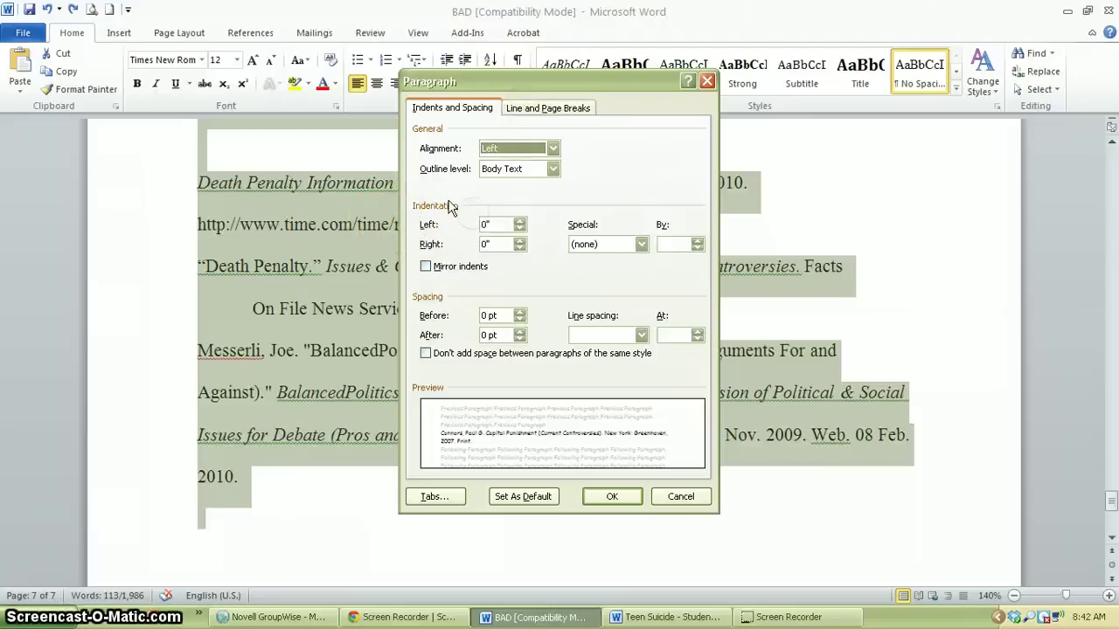
{"action": "left_click", "coordinate": [609, 245]}
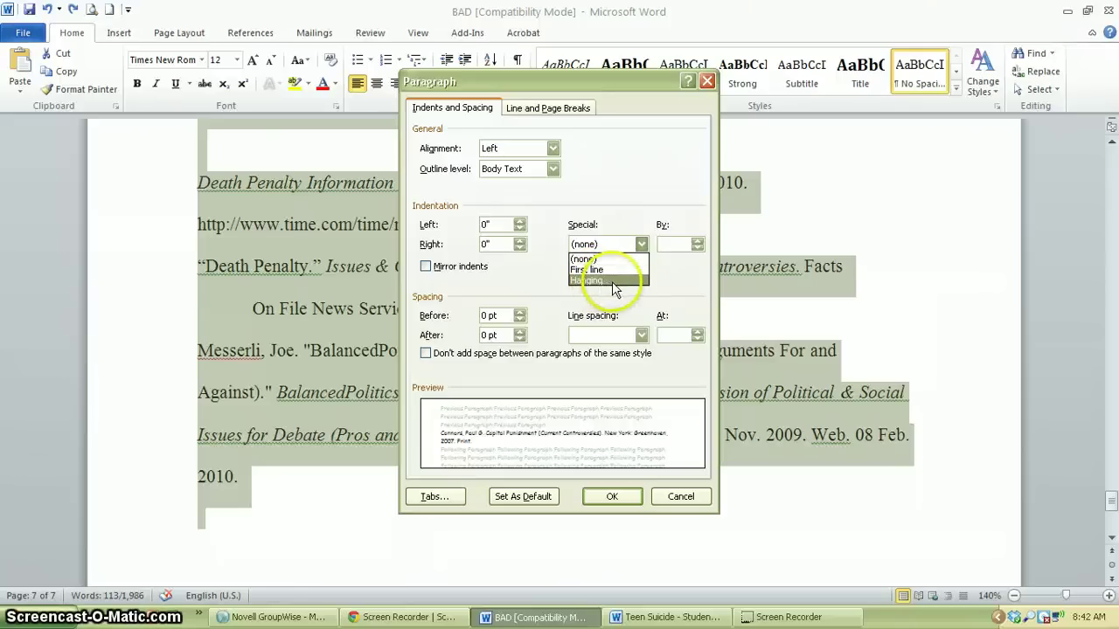
{"action": "left_click", "coordinate": [612, 280]}
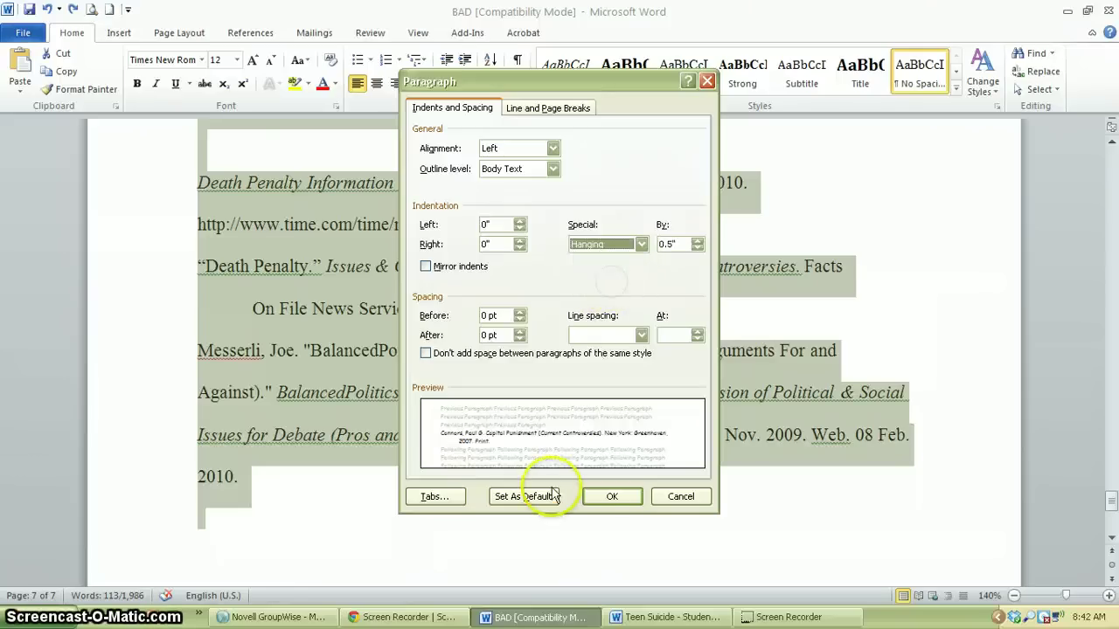
{"action": "left_click", "coordinate": [612, 496]}
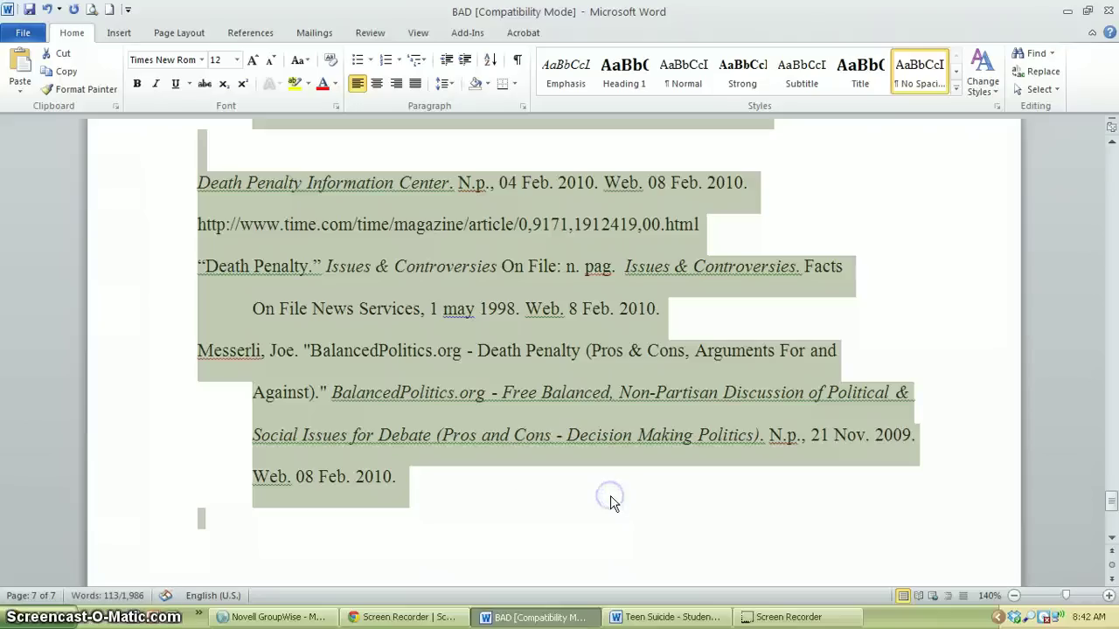
{"action": "left_click", "coordinate": [199, 438]}
Remove the blank line above the Death Penalty Information Center citation
{"action": "scroll", "coordinate": [199, 439], "scroll_direction": "up", "scroll_amount": 3}
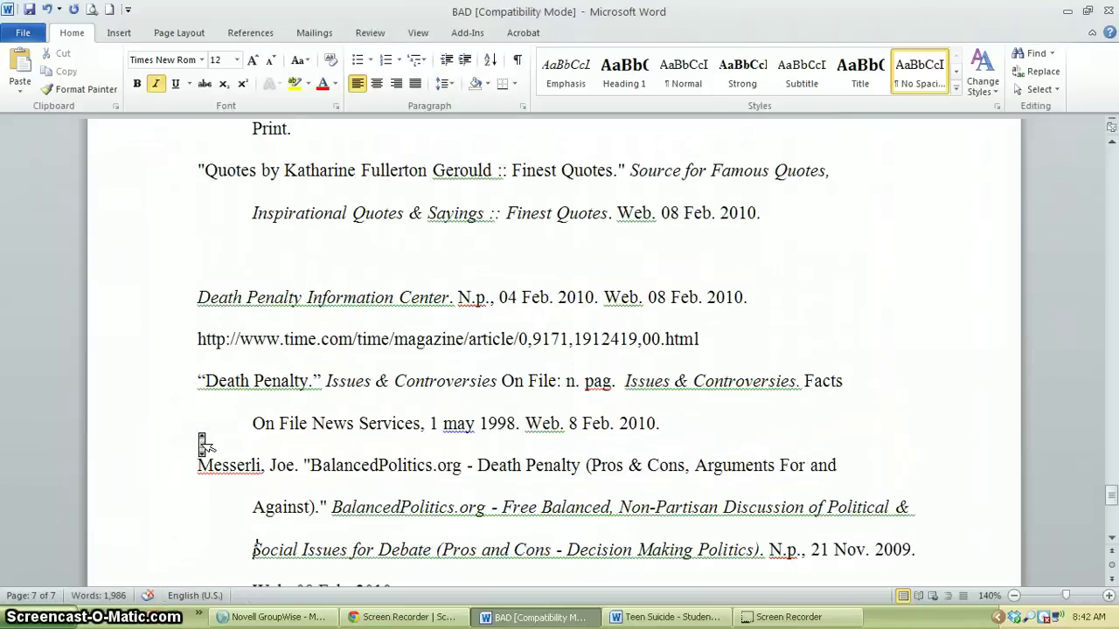
{"action": "left_click", "coordinate": [191, 387]}
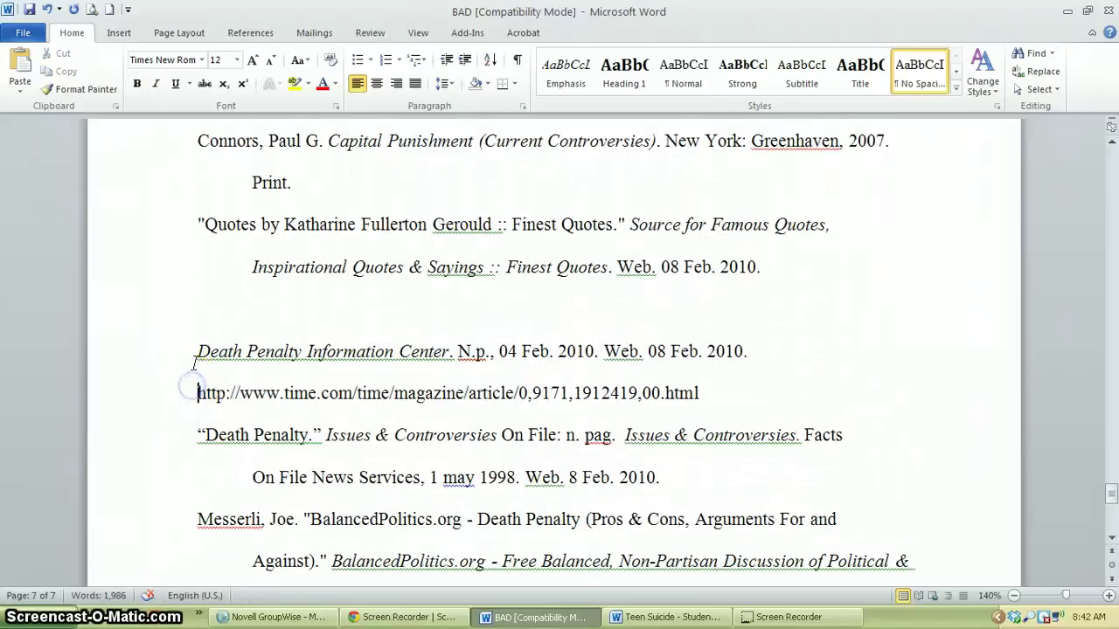
{"action": "left_click", "coordinate": [192, 354]}
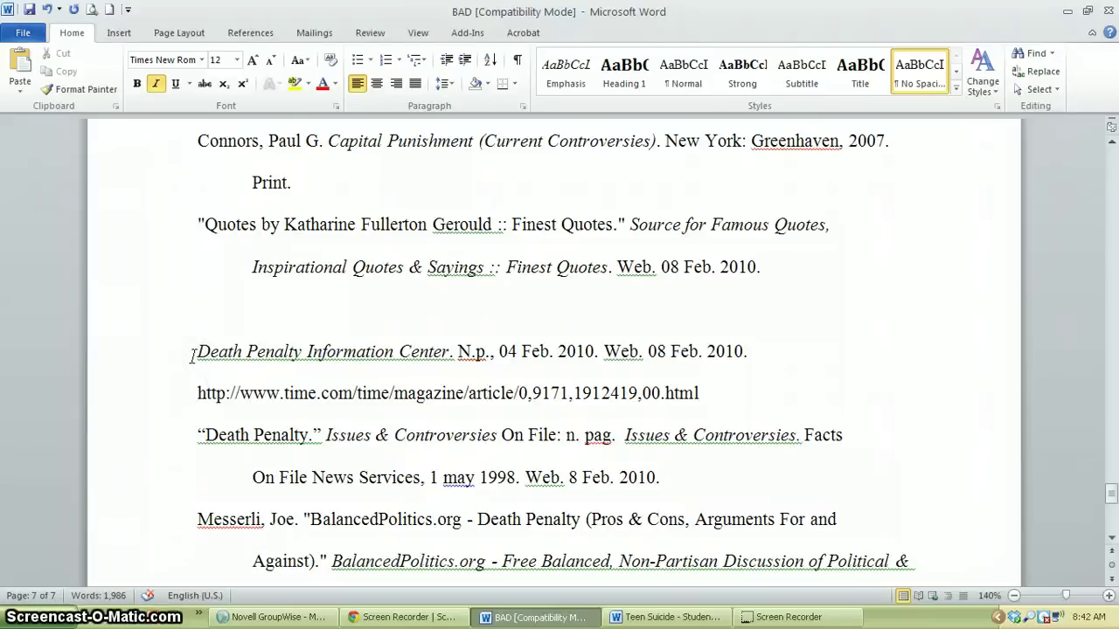
{"action": "key", "text": "BackSpace"}
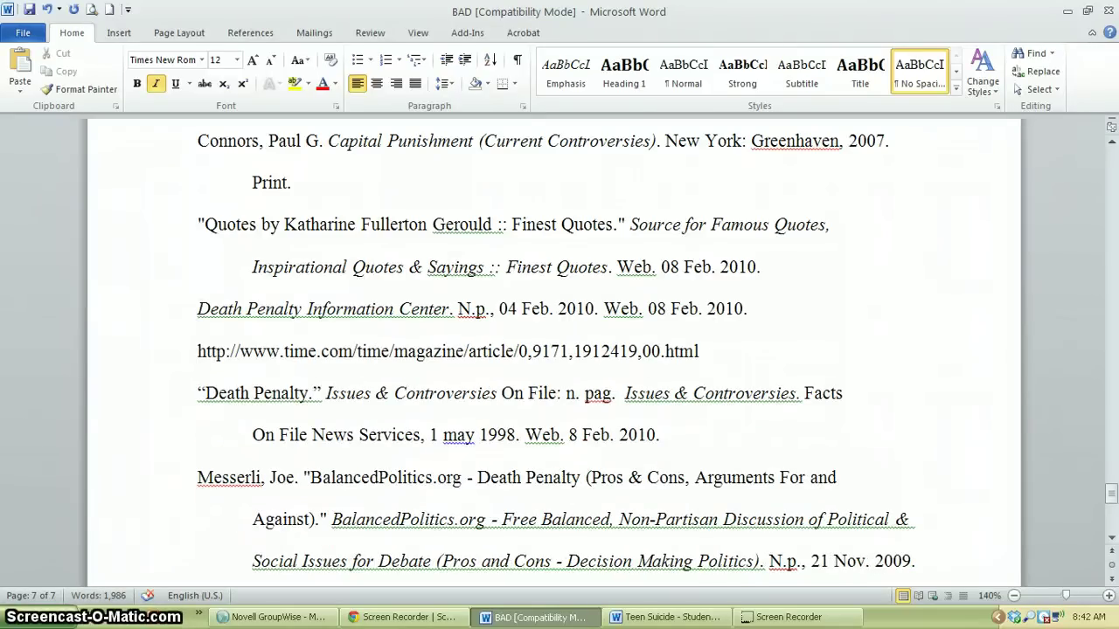
Indent the web address line of the Death Penalty Information Center citation with a tab
{"action": "scroll", "coordinate": [195, 365], "scroll_direction": "up", "scroll_amount": 2}
{"action": "left_click", "coordinate": [170, 407]}
{"action": "left_click", "coordinate": [195, 458]}
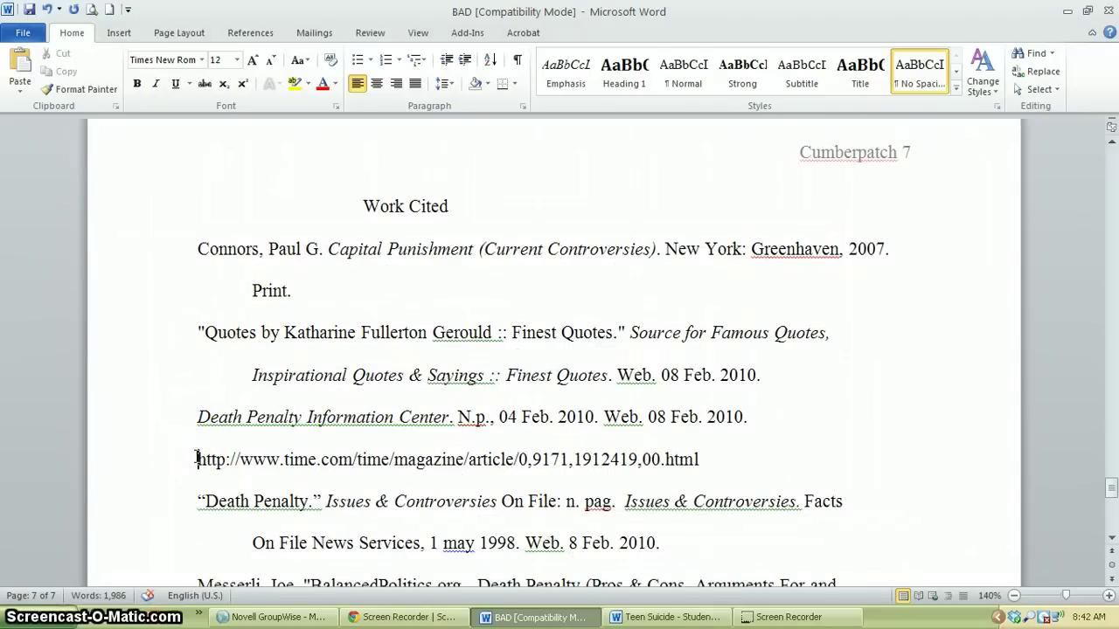
{"action": "key", "text": "Tab"}
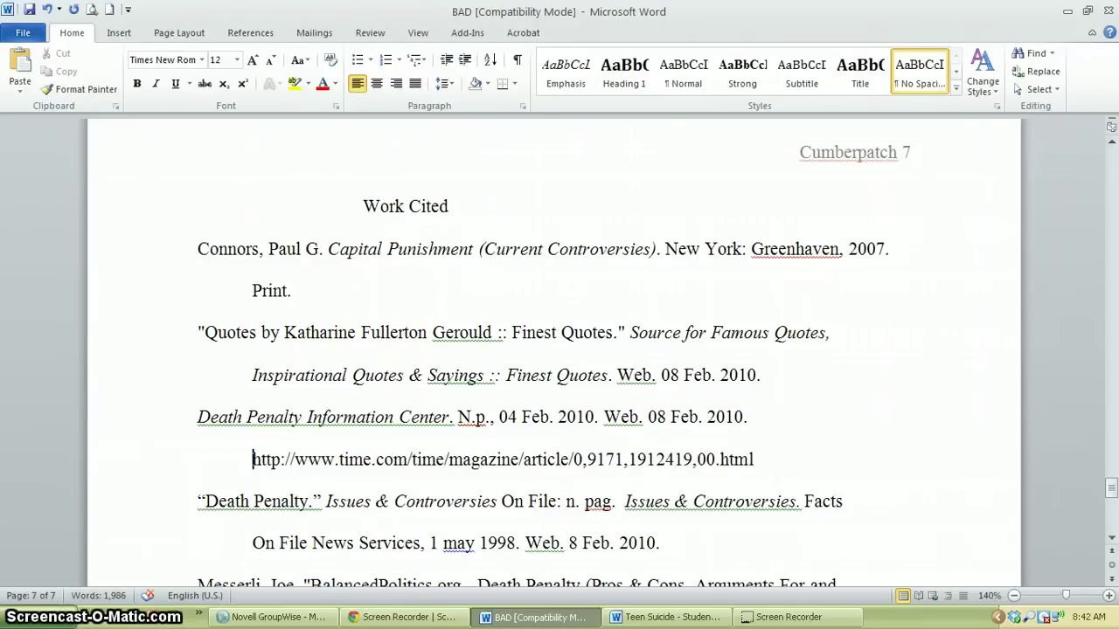
{"action": "scroll", "coordinate": [200, 457], "scroll_direction": "down", "scroll_amount": 3}
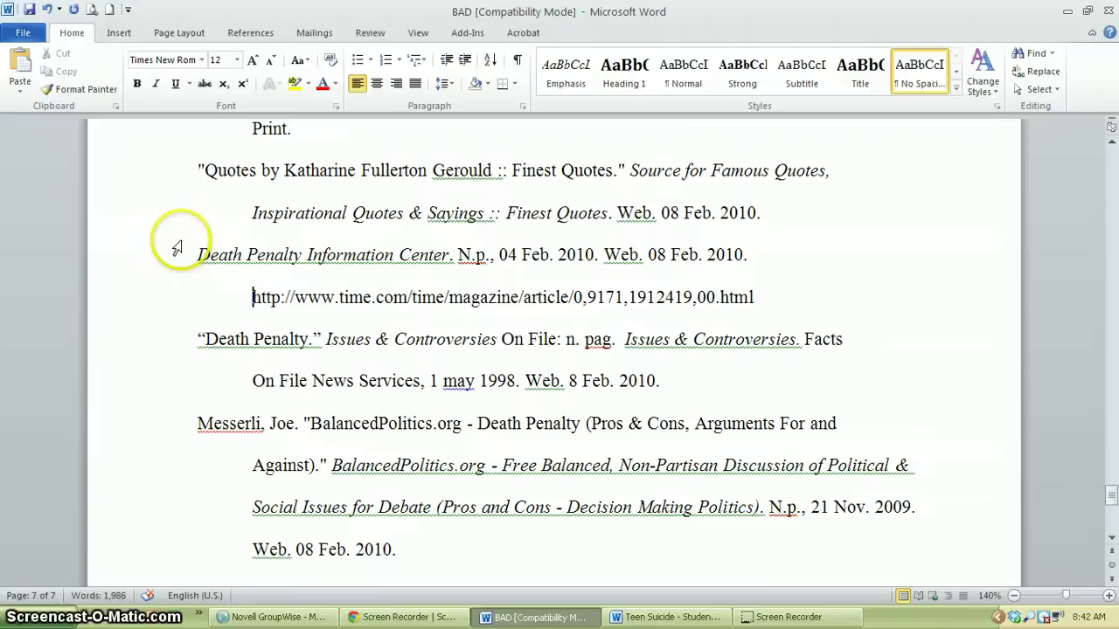
Remove the spacing in front of the Work Cited heading and center the heading on the page
{"action": "scroll", "coordinate": [175, 244], "scroll_direction": "up", "scroll_amount": 3}
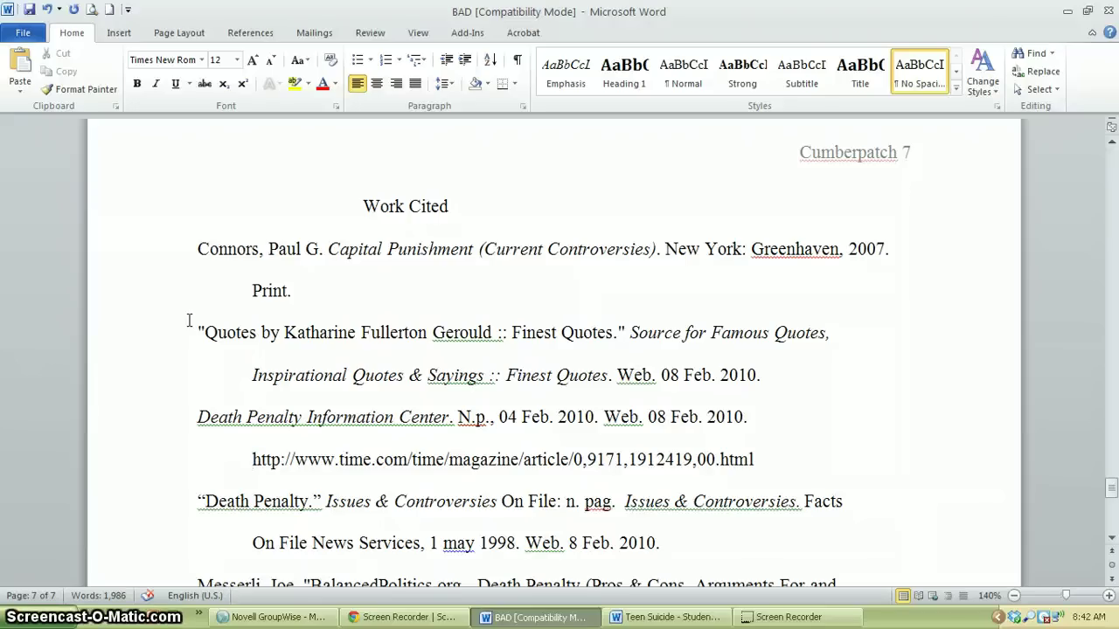
{"action": "left_click", "coordinate": [362, 207]}
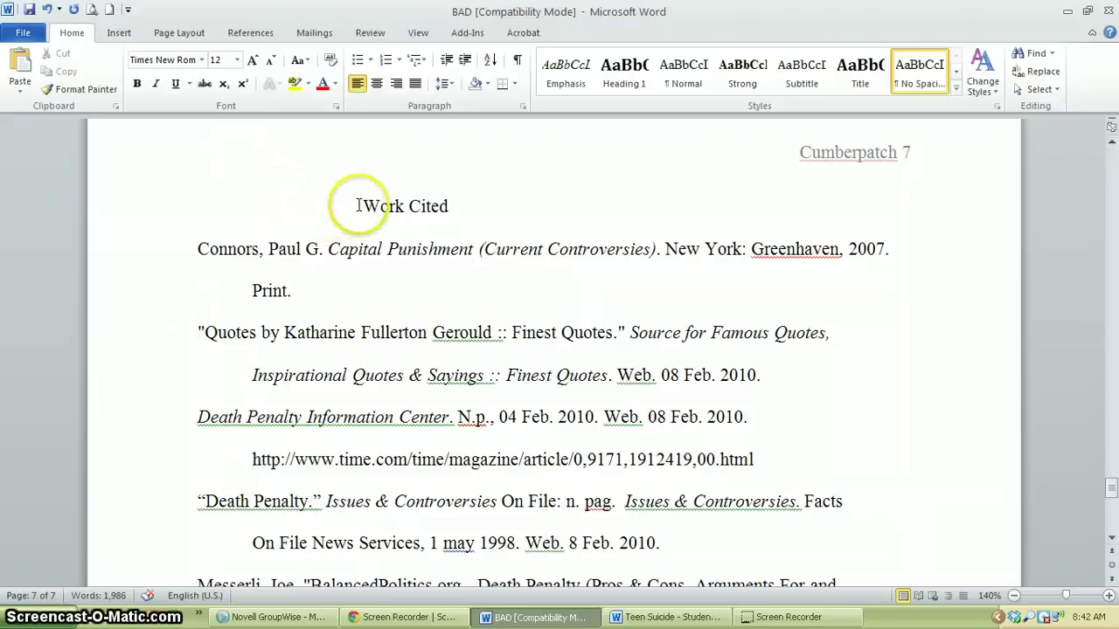
{"action": "left_click_drag", "start_coordinate": [210, 200], "coordinate": [145, 205]}
{"action": "key", "text": "BackSpace"}
{"action": "left_click", "coordinate": [236, 206]}
{"action": "left_click", "coordinate": [377, 83]}
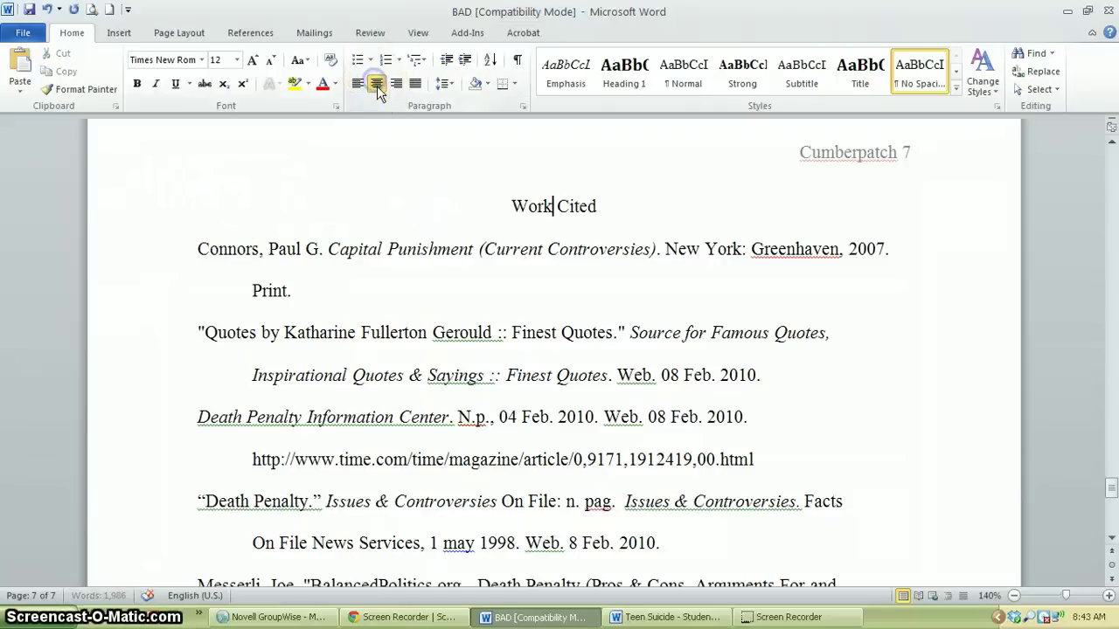
Change the heading text to "Works Cited"
{"action": "type", "text": "s"}
{"action": "key", "text": "BackSpace"}
{"action": "type", "text": "s"}
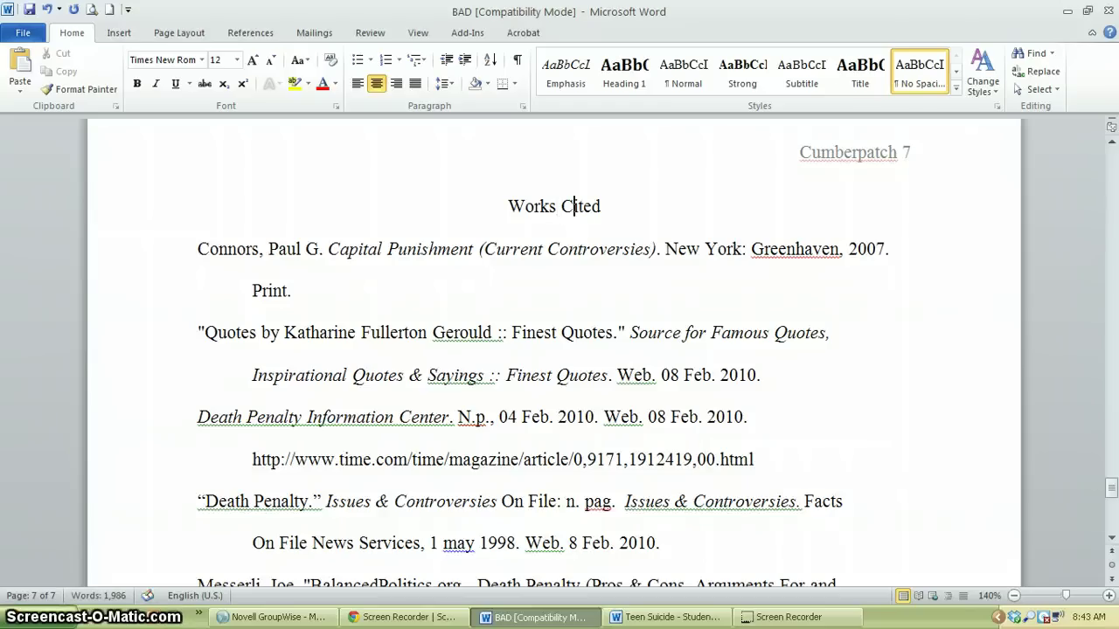
Try the misspellings "Sited" and "Sighted" in the heading and restore "Cited"
{"action": "left_click", "coordinate": [574, 206]}
{"action": "key", "text": "BackSpace"}
{"action": "type", "text": "Si"}
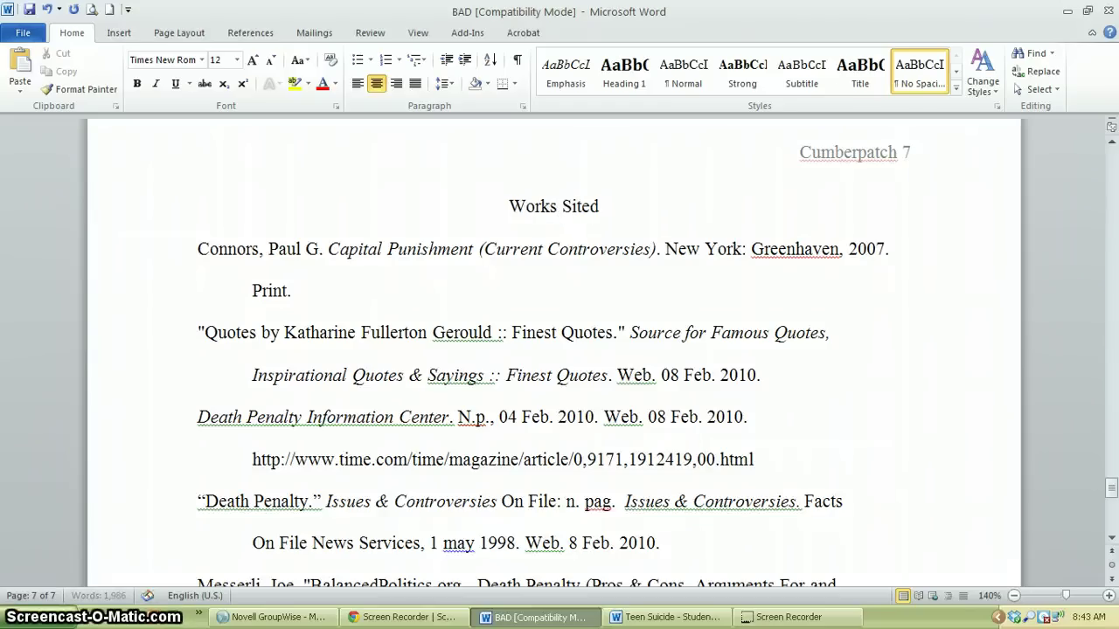
{"action": "type", "text": "gh"}
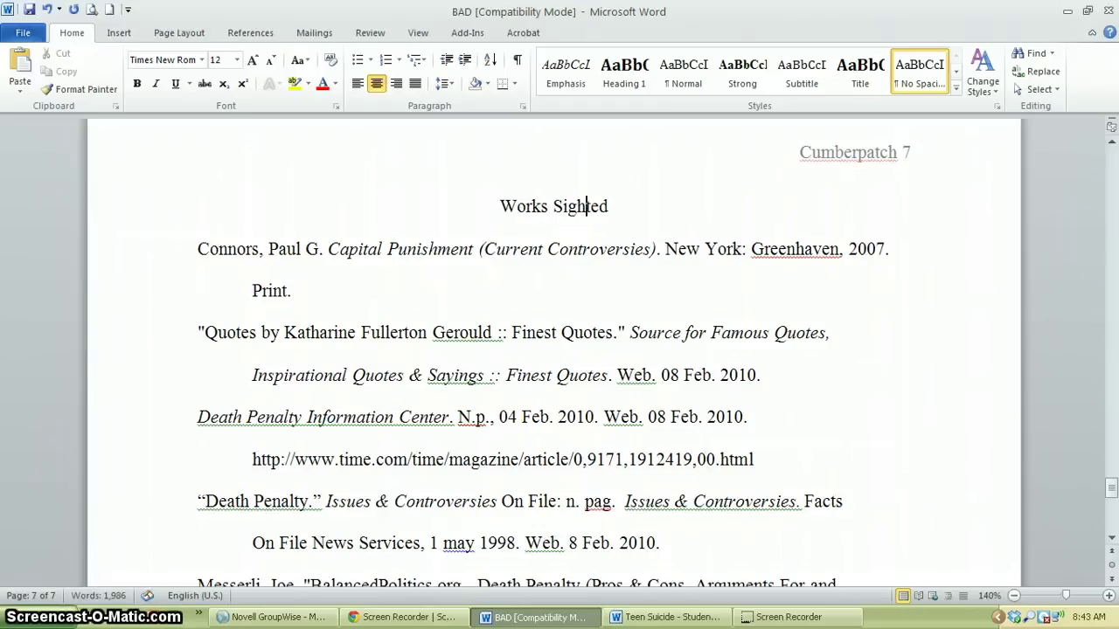
{"action": "key", "text": "BackSpace"}
{"action": "key", "text": "BackSpace"}
{"action": "key", "text": "BackSpace"}
{"action": "type", "text": "C"}
{"action": "left_click", "coordinate": [589, 294]}
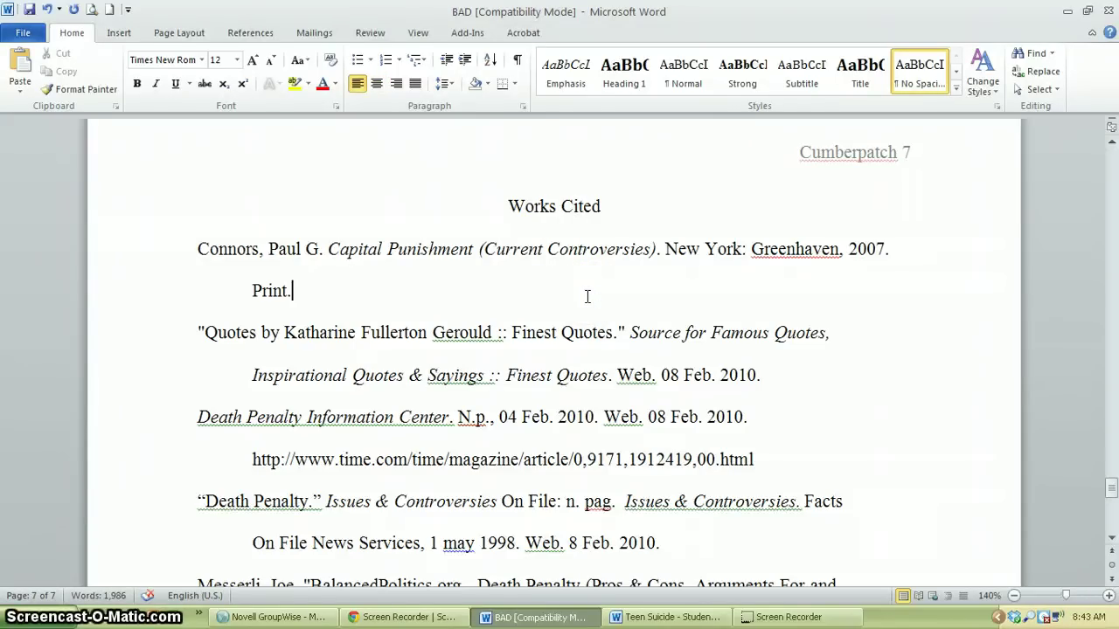
Zoom out to 100% and check the alphabetical order of the citations by their first words
{"action": "scroll", "coordinate": [587, 297], "scroll_direction": "down", "scroll_amount": 1}
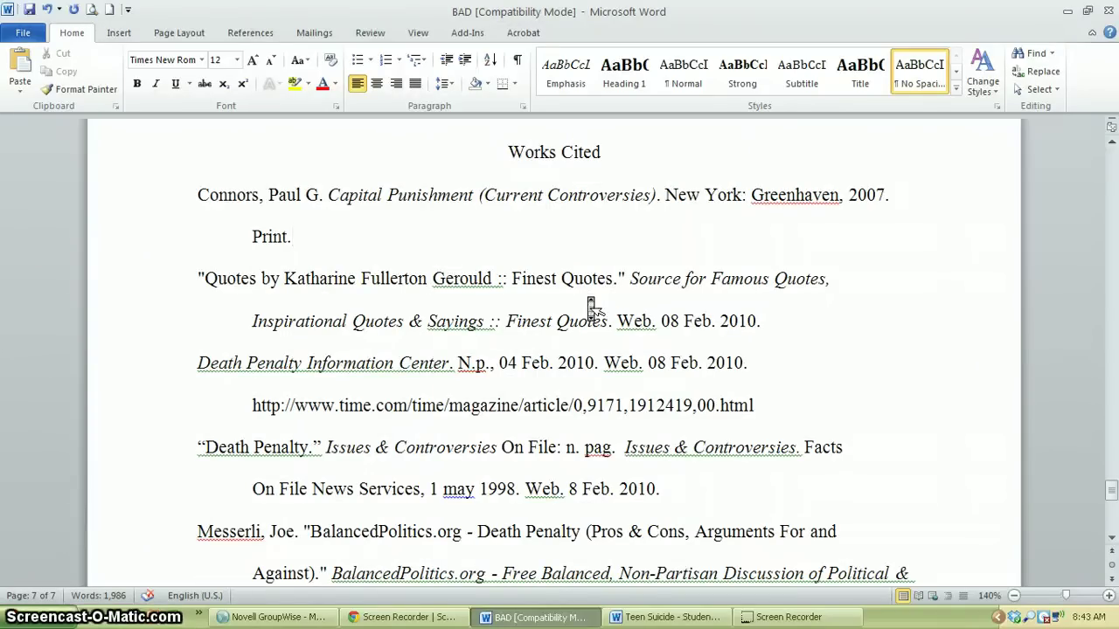
{"action": "left_click", "coordinate": [586, 290]}
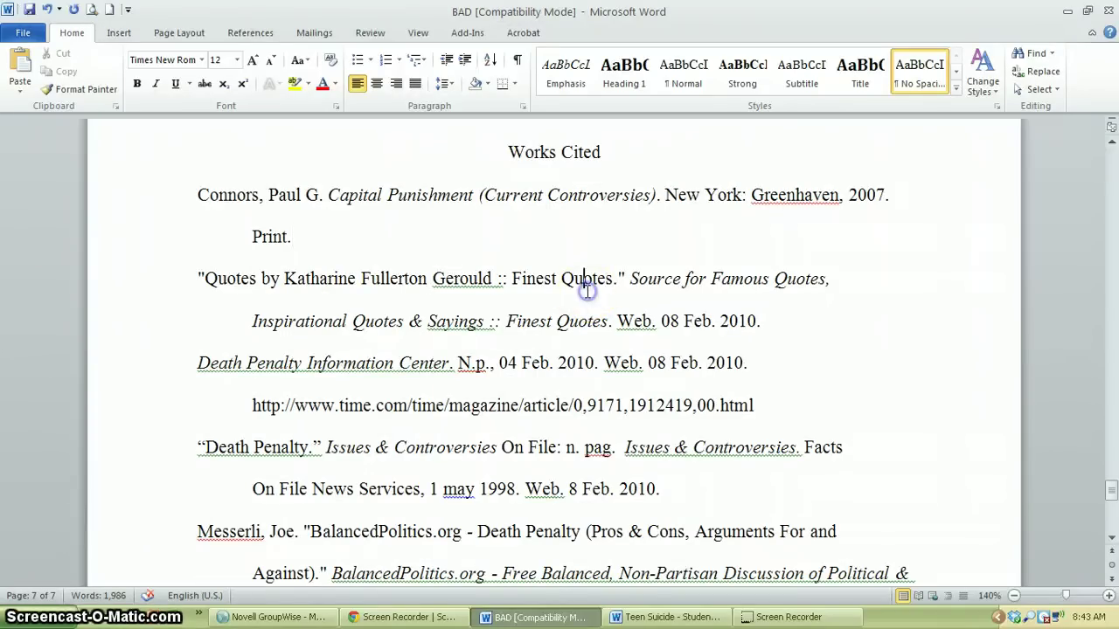
{"action": "left_click", "coordinate": [1014, 595]}
{"action": "left_click", "coordinate": [1014, 595]}
{"action": "left_click", "coordinate": [1013, 595]}
{"action": "left_click", "coordinate": [1014, 595]}
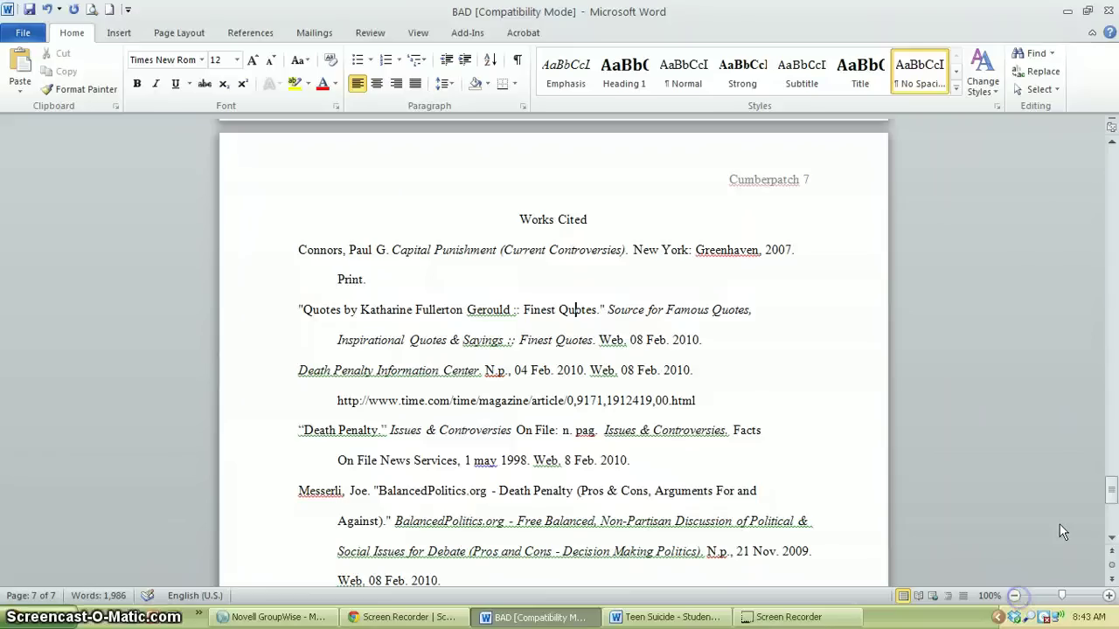
{"action": "left_click", "coordinate": [1111, 538]}
{"action": "left_click", "coordinate": [1111, 540]}
{"action": "left_click", "coordinate": [1111, 540]}
{"action": "left_click", "coordinate": [1112, 540]}
{"action": "left_click", "coordinate": [1111, 540]}
{"action": "left_click", "coordinate": [1112, 540]}
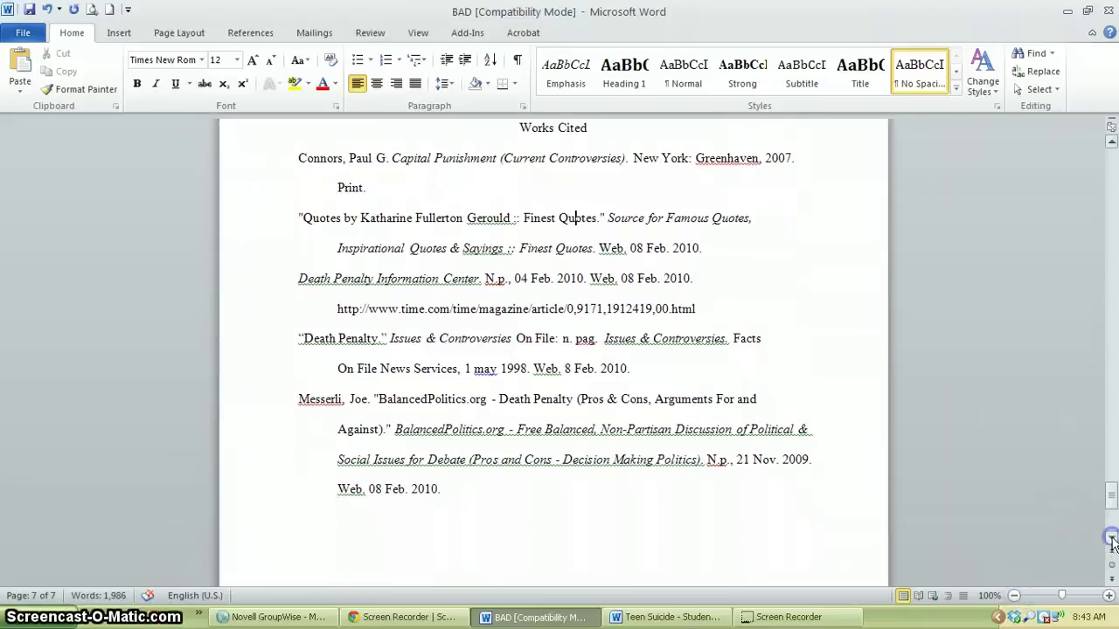
{"action": "left_click", "coordinate": [297, 158]}
{"action": "left_click", "coordinate": [315, 217]}
{"action": "left_click", "coordinate": [300, 278]}
{"action": "left_click", "coordinate": [320, 340]}
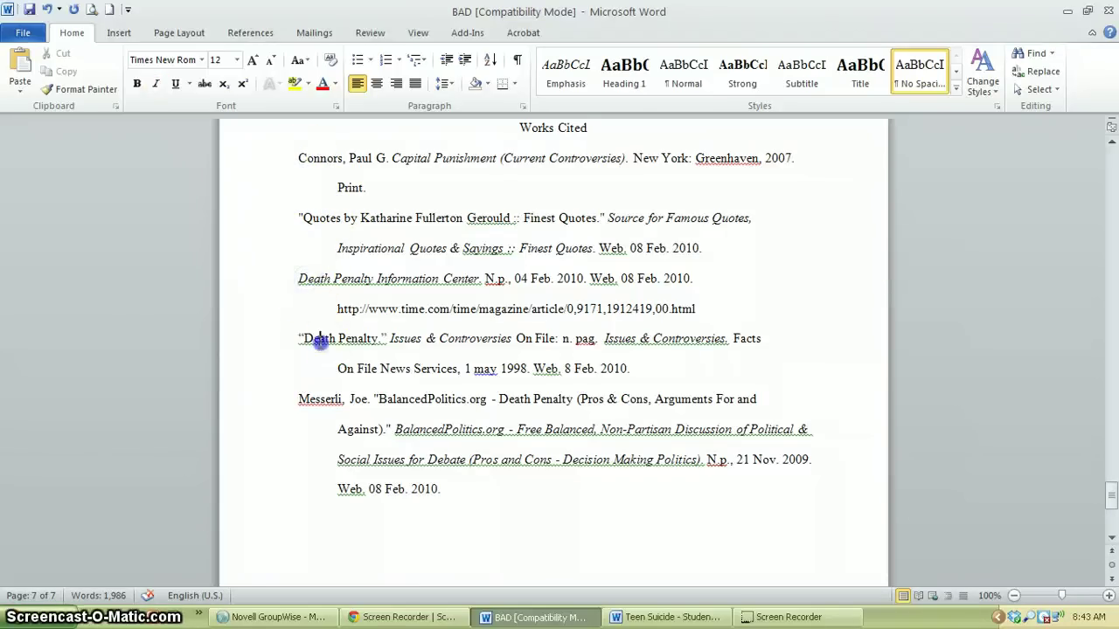
{"action": "double_click", "coordinate": [310, 400]}
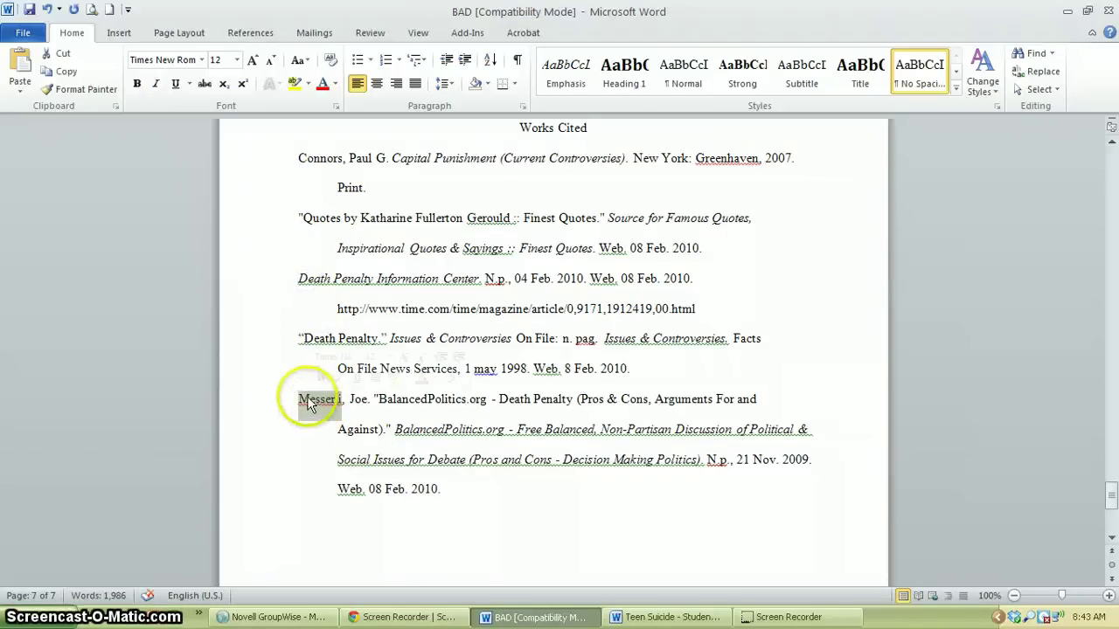
Move the "Quotes by" citation from second place to the end of the Works Cited list
{"action": "left_click", "coordinate": [308, 217]}
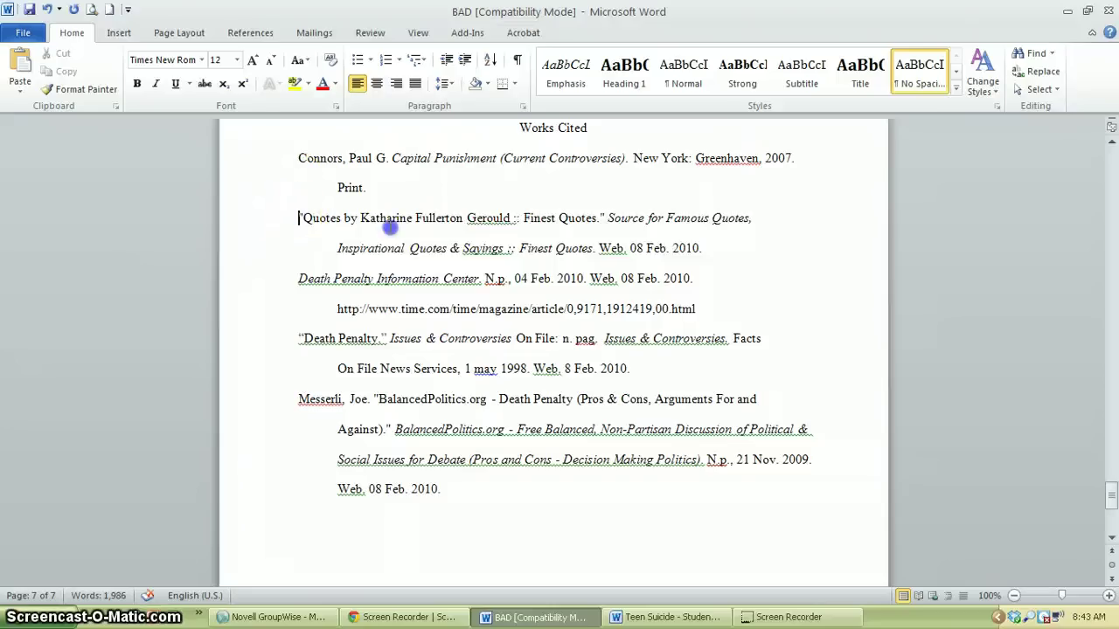
{"action": "left_click", "coordinate": [687, 245], "text": "shift"}
{"action": "key", "text": "ctrl+c"}
{"action": "key", "text": "Delete"}
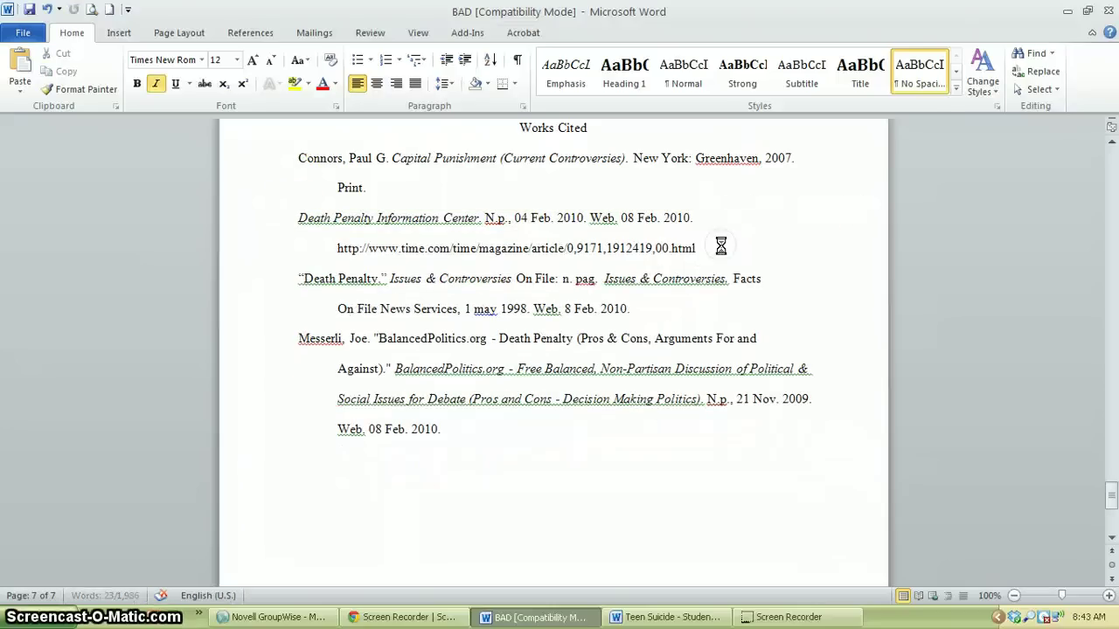
{"action": "left_click", "coordinate": [568, 462]}
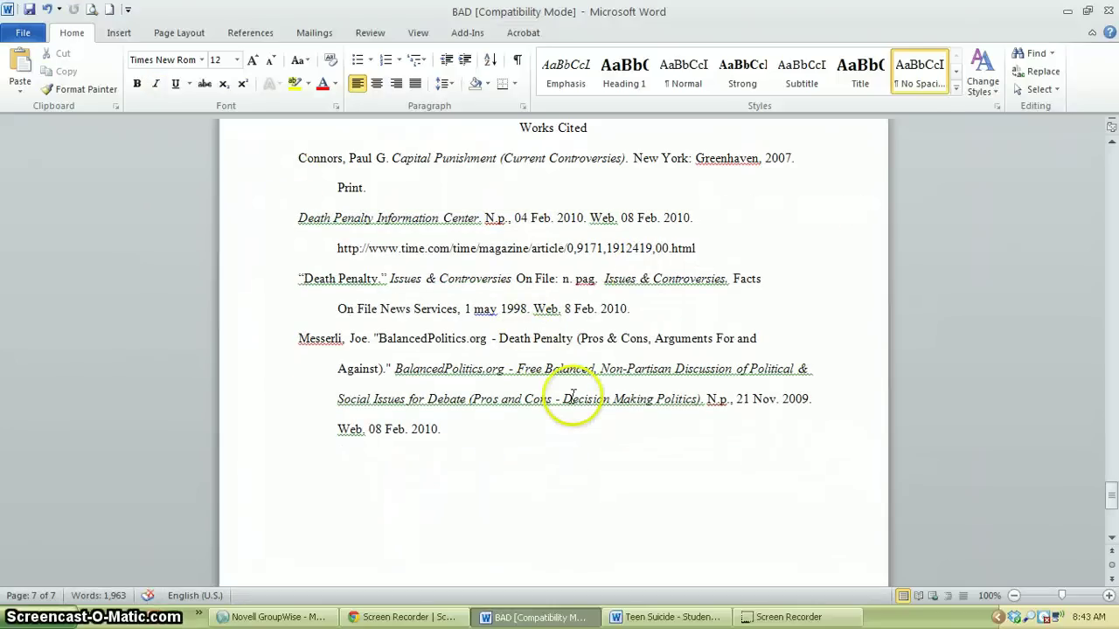
{"action": "key", "text": "ctrl+v"}
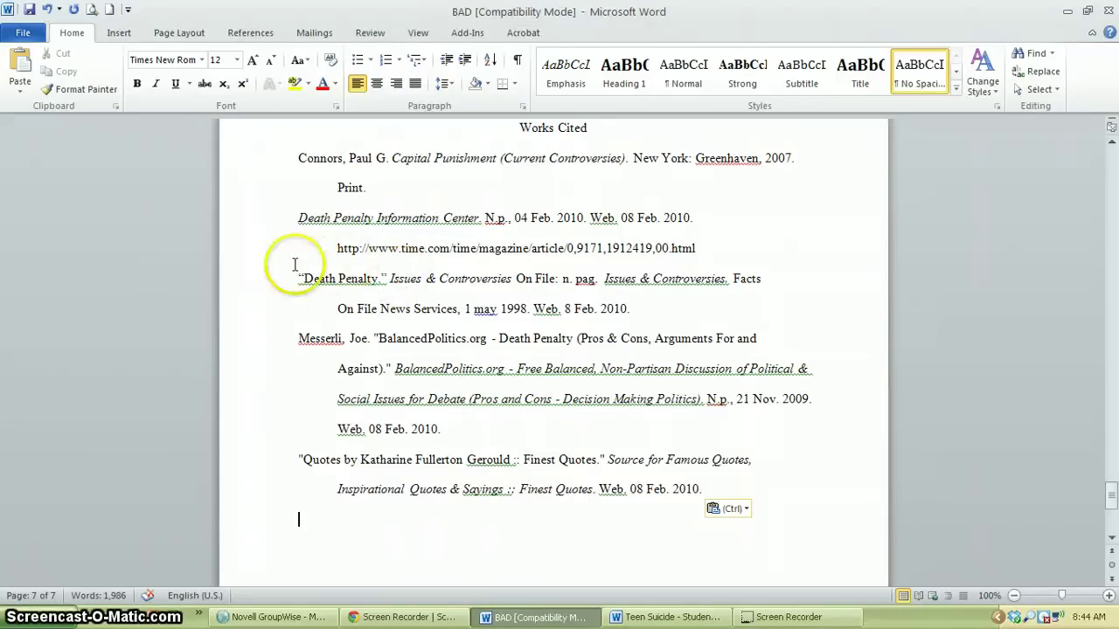
Move the "Death Penalty." citation above the Death Penalty Information Center citation, leaving no blank line between them
{"action": "left_click_drag", "start_coordinate": [296, 279], "coordinate": [634, 313]}
{"action": "key", "text": "ctrl+x"}
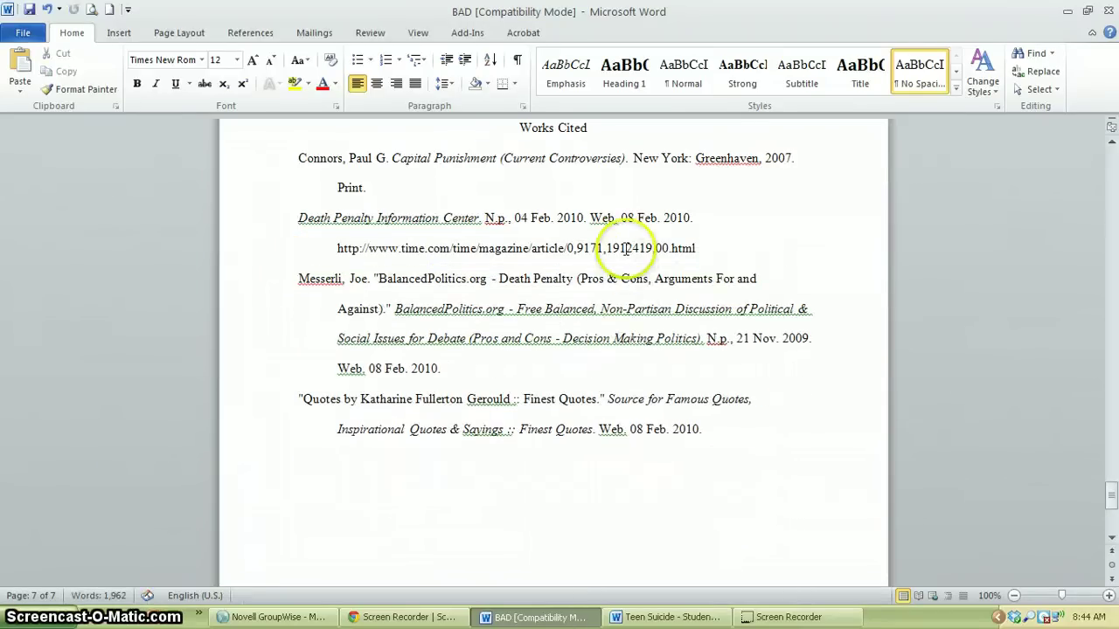
{"action": "left_click", "coordinate": [594, 192]}
{"action": "key", "text": "Return"}
{"action": "key", "text": "ctrl+v"}
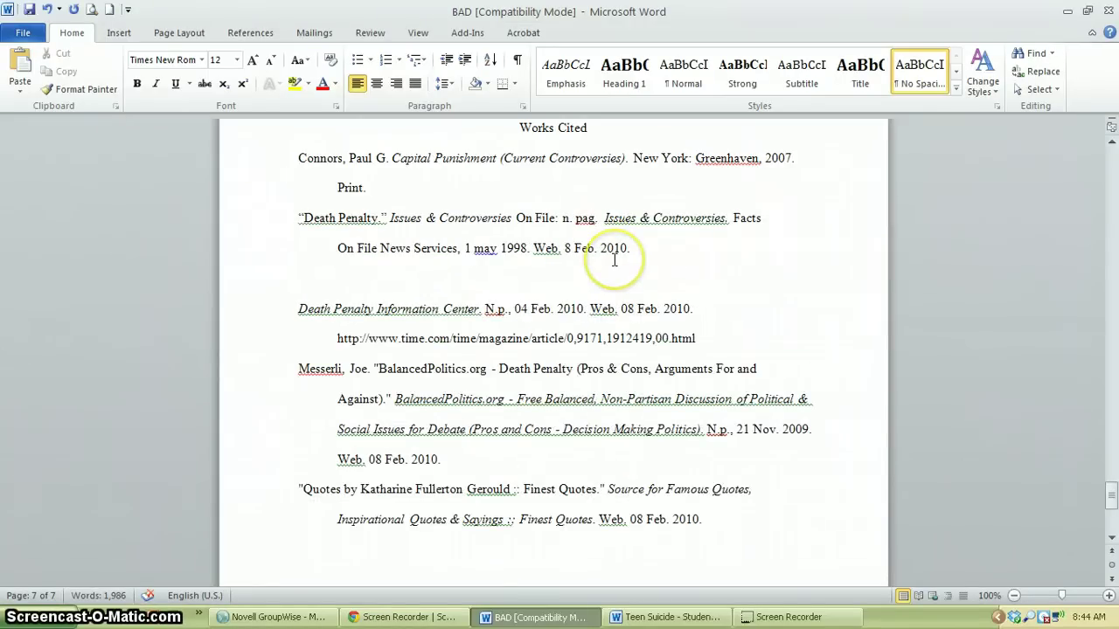
{"action": "key", "text": "BackSpace"}
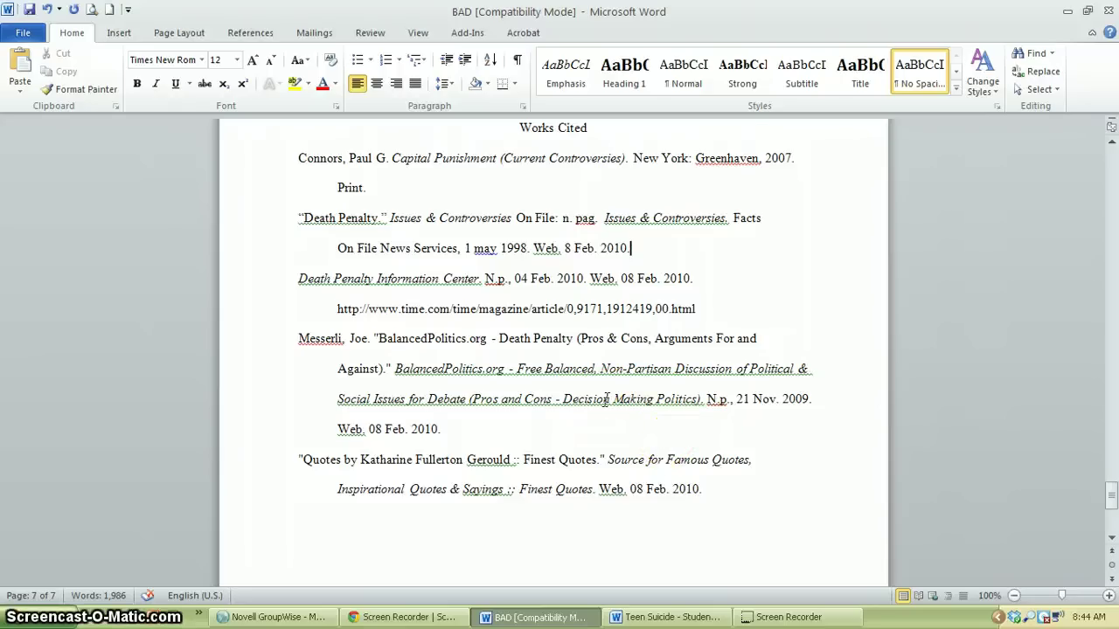
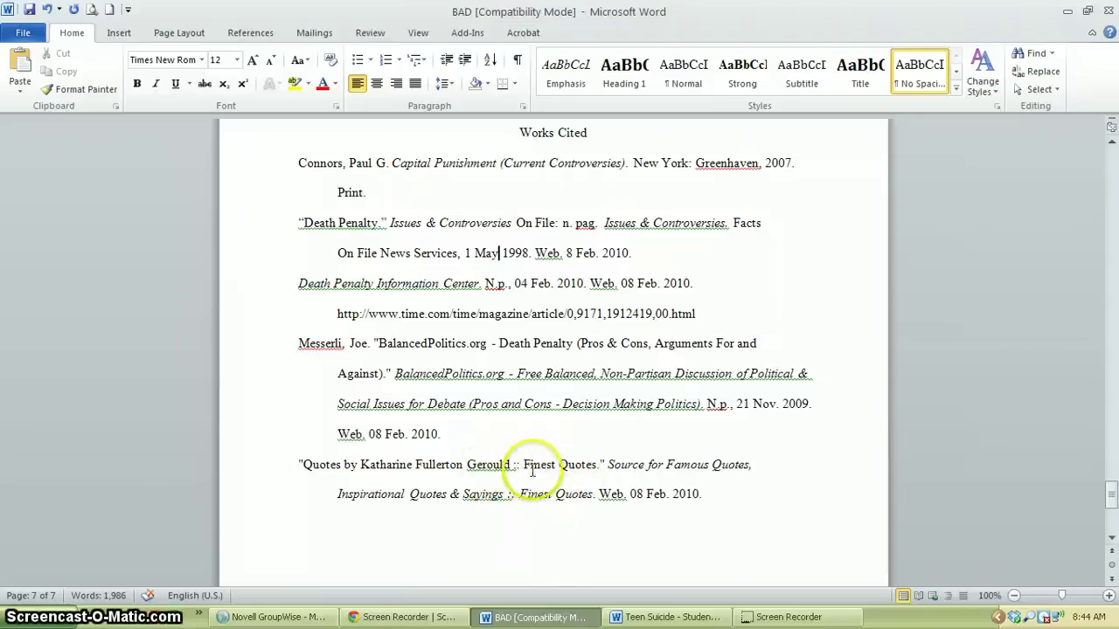
Remove ":: Finest Quotes" from both the article title and the site title in the "Quotes by" citation
{"action": "left_click_drag", "start_coordinate": [514, 464], "coordinate": [577, 461]}
{"action": "key", "text": "Delete"}
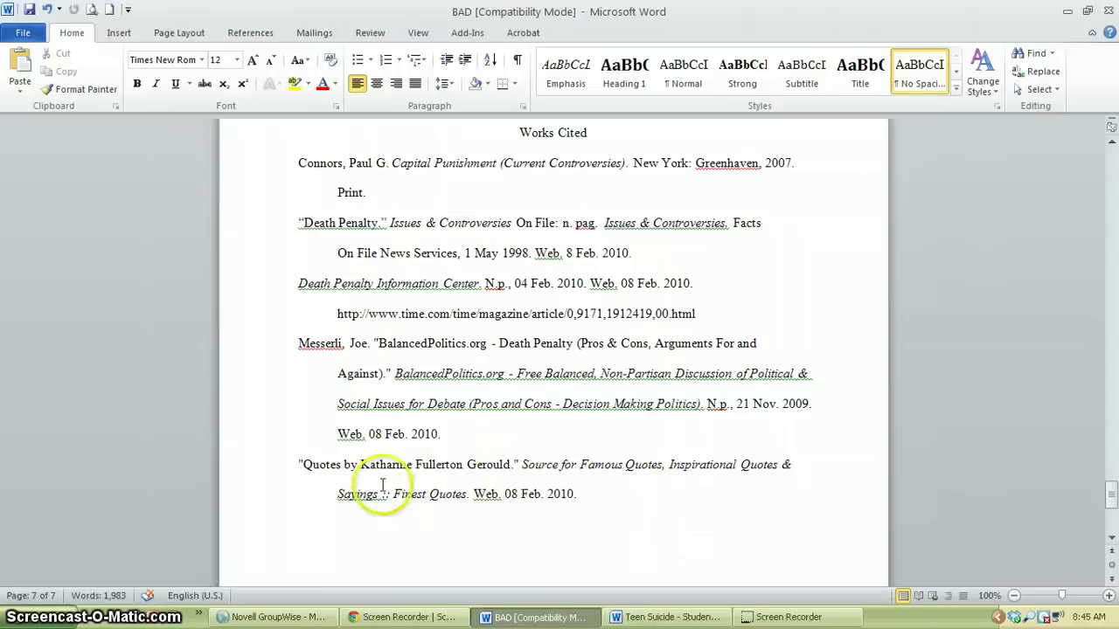
{"action": "left_click_drag", "start_coordinate": [382, 494], "coordinate": [444, 492]}
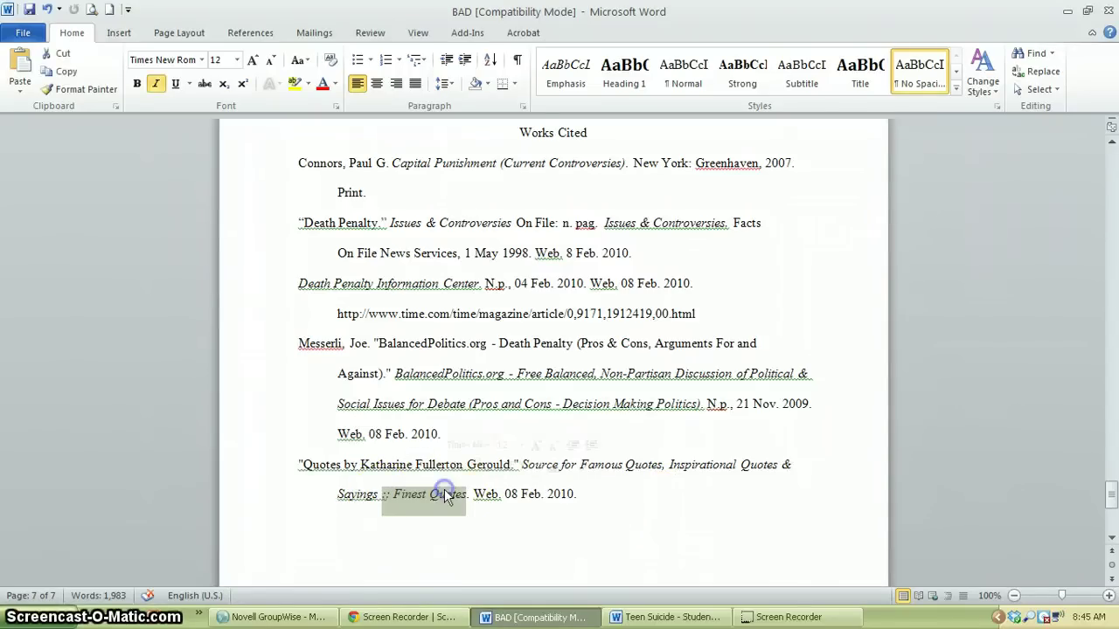
{"action": "key", "text": "Delete"}
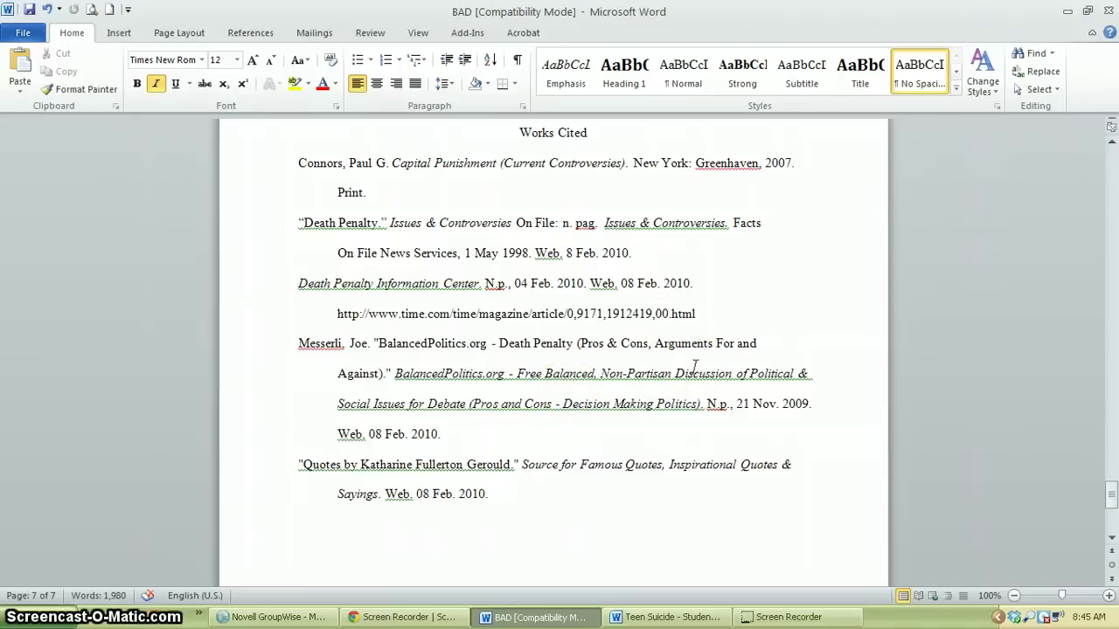
Select the time.com web address beneath the Death Penalty Information Center citation
{"action": "left_click_drag", "start_coordinate": [712, 315], "coordinate": [305, 313]}
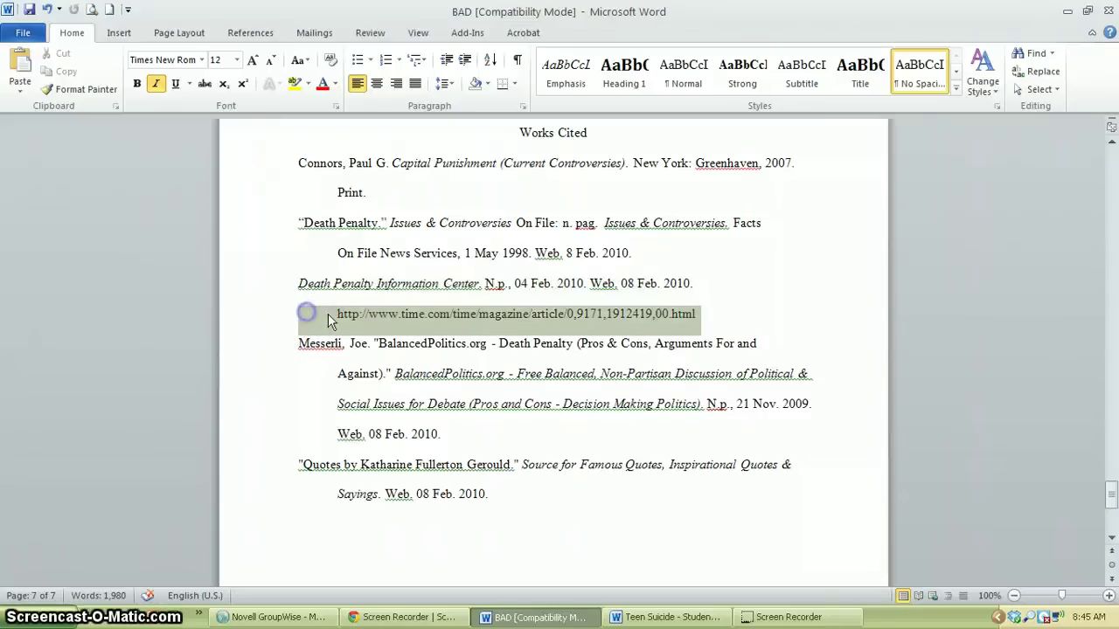
{"action": "left_click", "coordinate": [363, 313]}
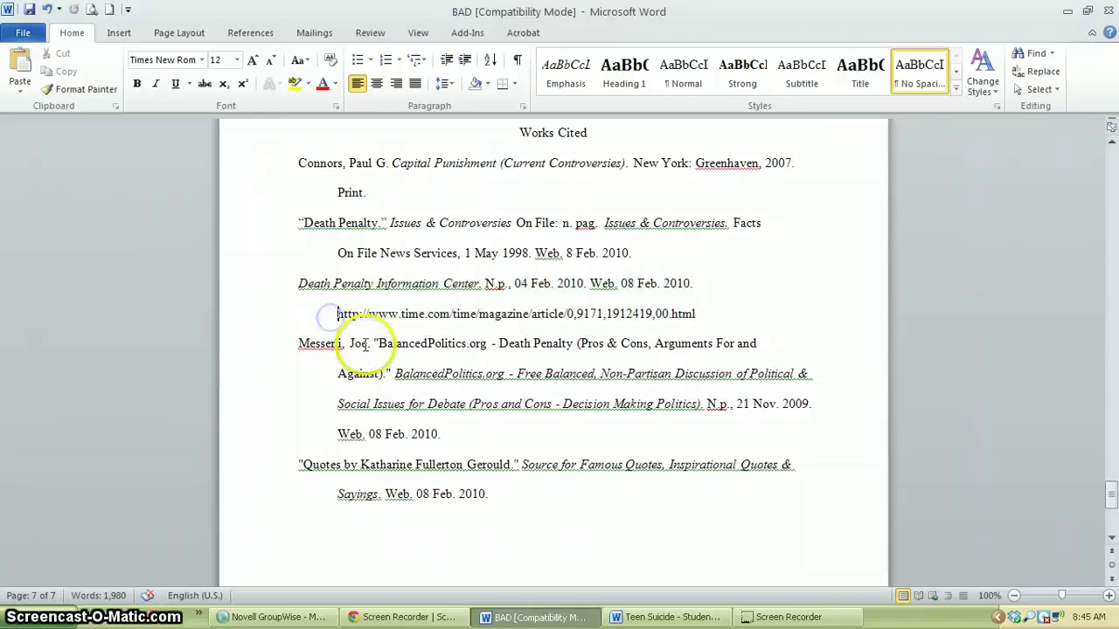
{"action": "key", "text": "Home"}
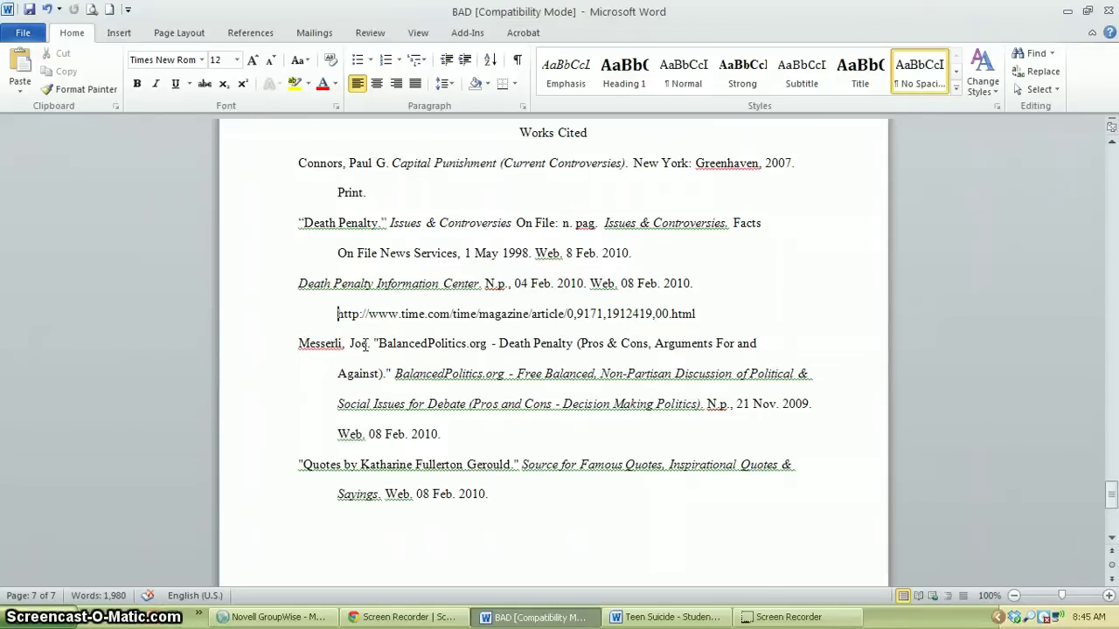
{"action": "left_click", "coordinate": [708, 315], "text": "shift"}
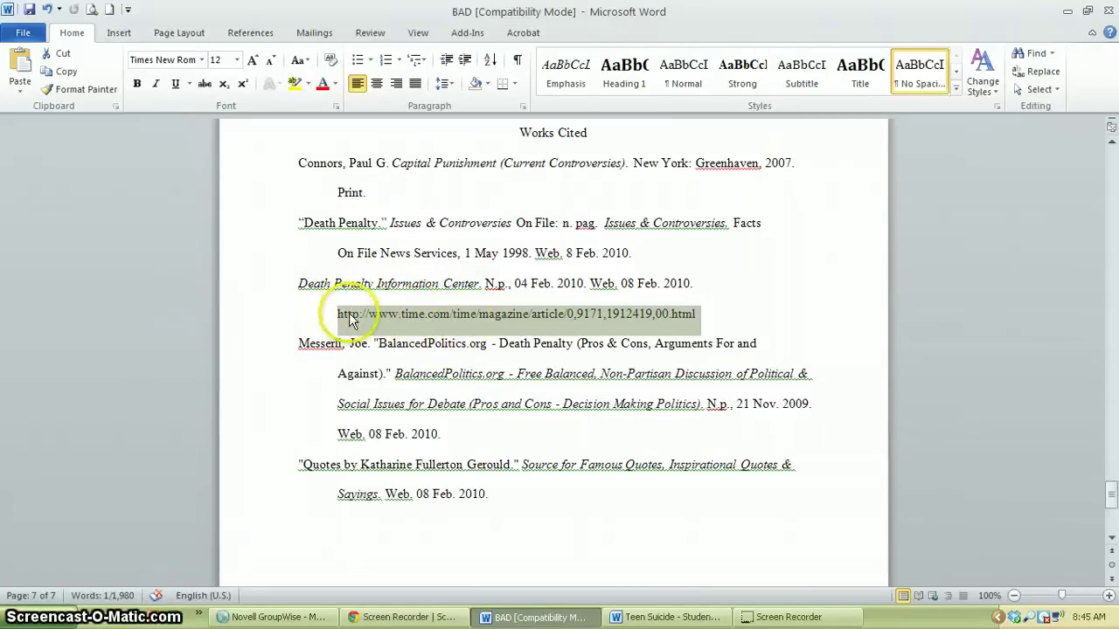
Switch to Chrome and open easybib.com in a new tab
{"action": "left_click", "coordinate": [404, 617]}
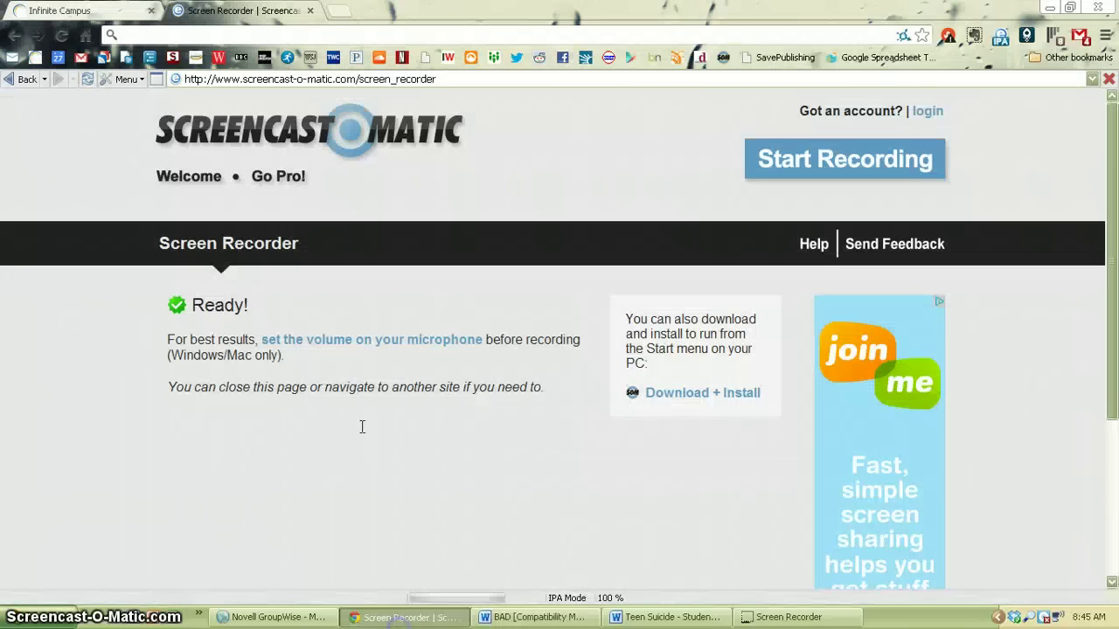
{"action": "left_click", "coordinate": [339, 13]}
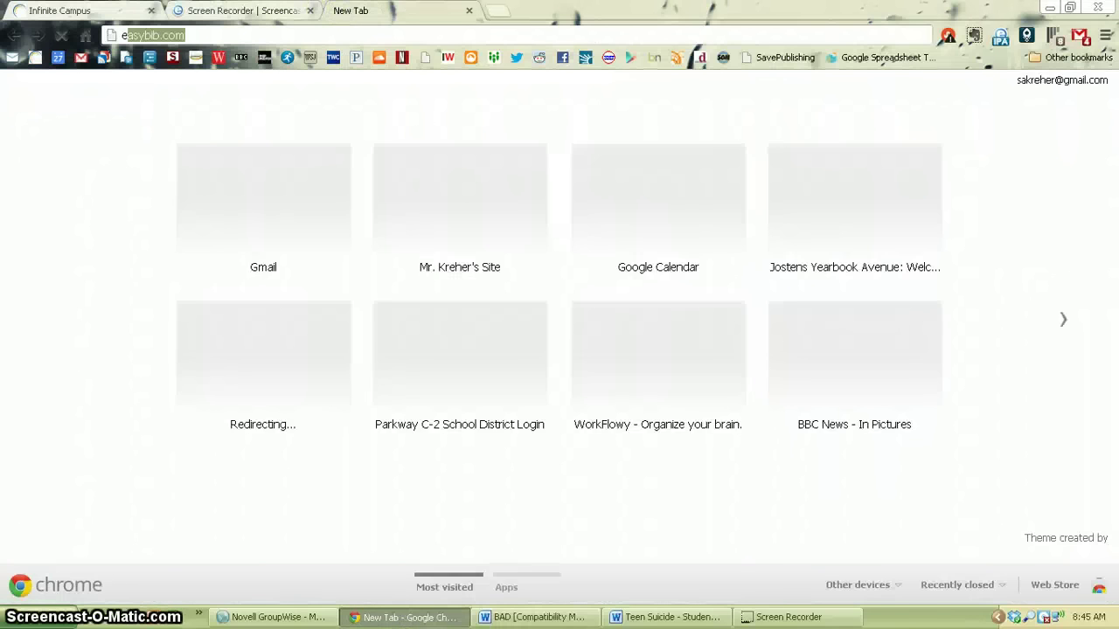
{"action": "type", "text": "easybib"}
{"action": "key", "text": "Return"}
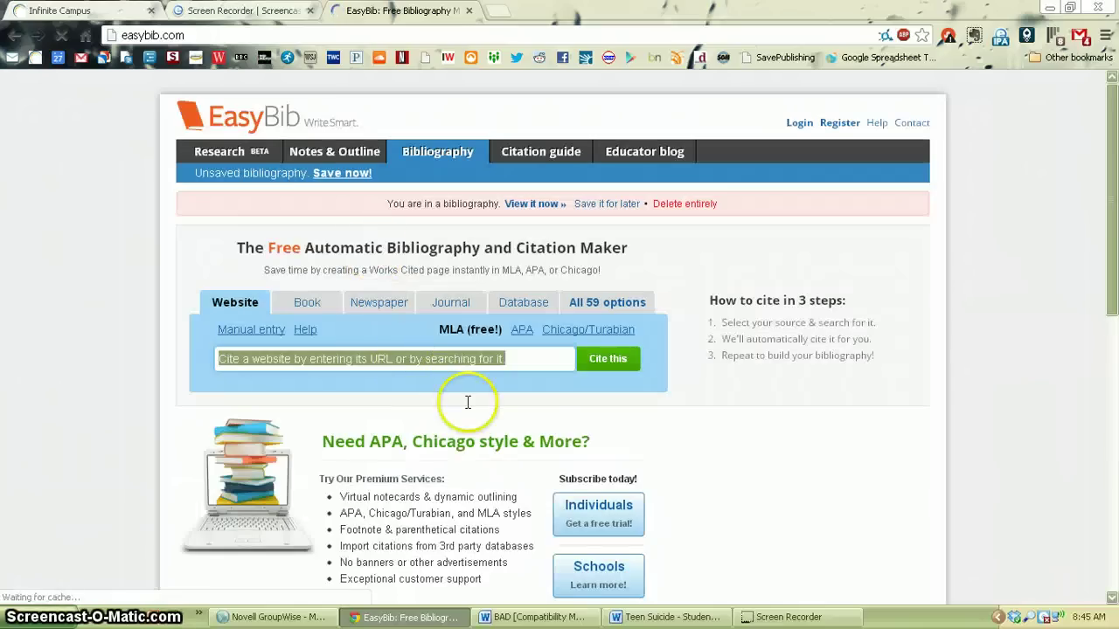
Return to the BAD document in Word and delete the time.com address and its blank line beneath the Death Penalty Information Center citation
{"action": "left_click", "coordinate": [671, 617]}
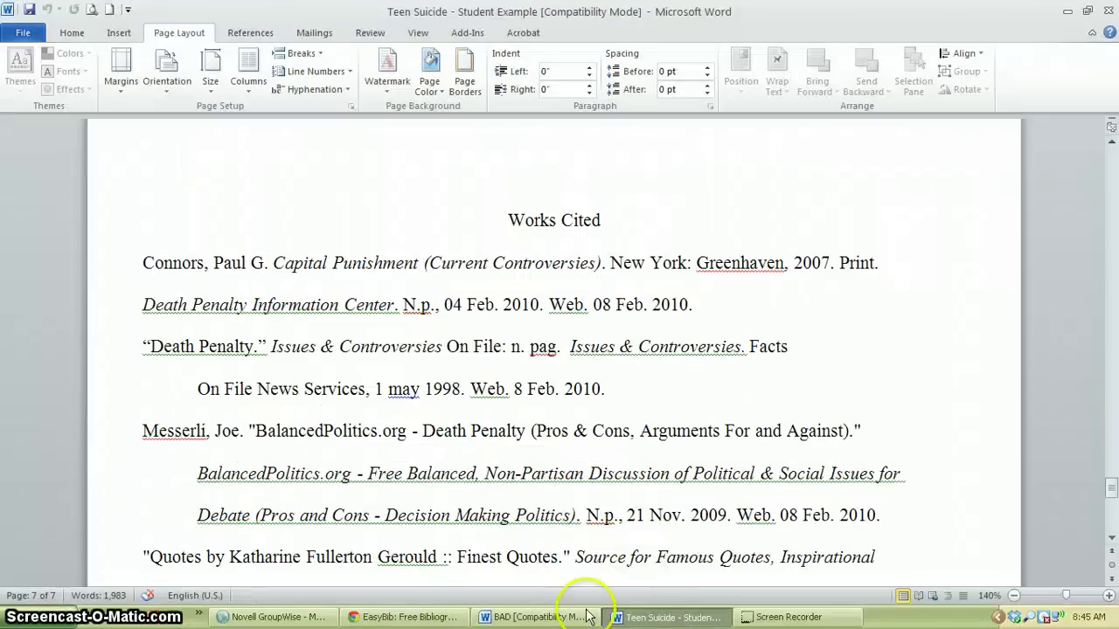
{"action": "left_click", "coordinate": [546, 617]}
{"action": "key", "text": "Delete"}
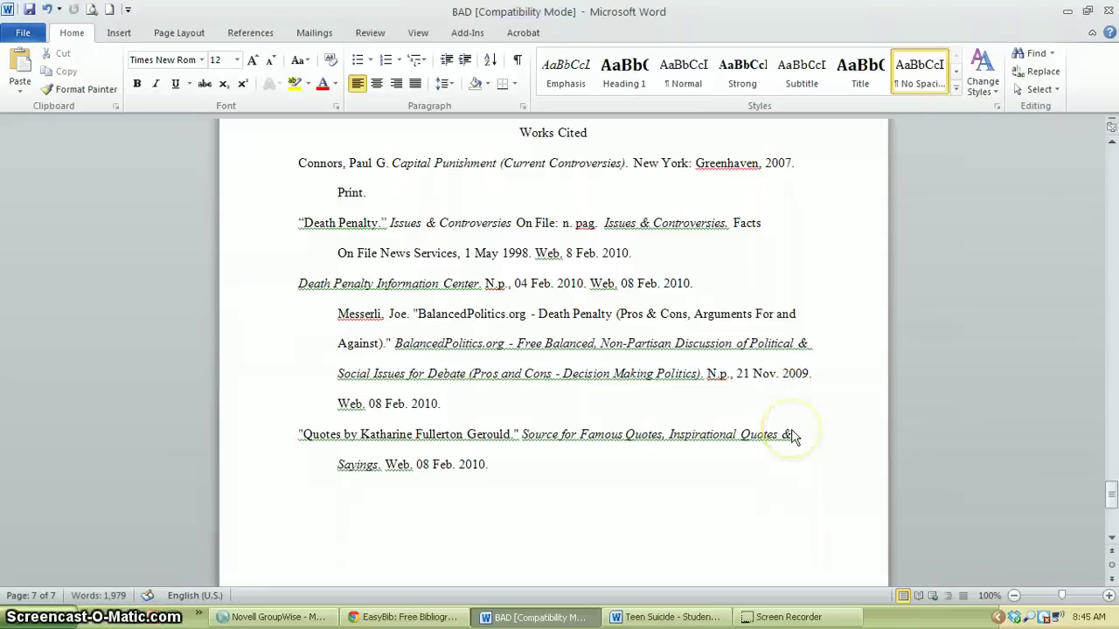
{"action": "key", "text": "ctrl+z"}
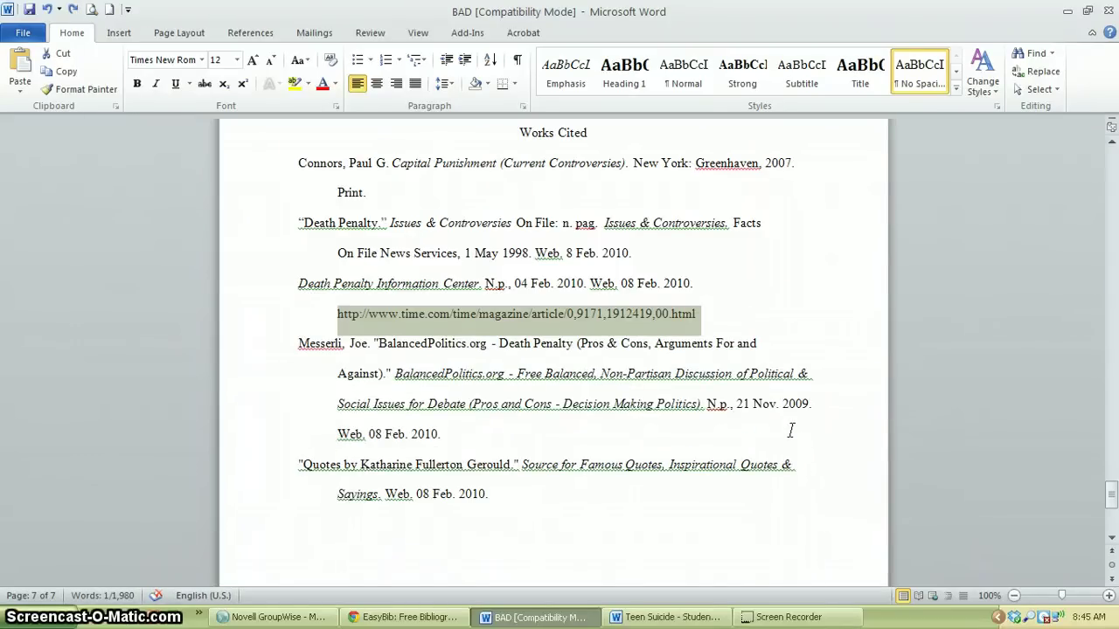
{"action": "left_click", "coordinate": [790, 429]}
{"action": "left_click_drag", "start_coordinate": [756, 317], "coordinate": [349, 320]}
{"action": "key", "text": "Delete"}
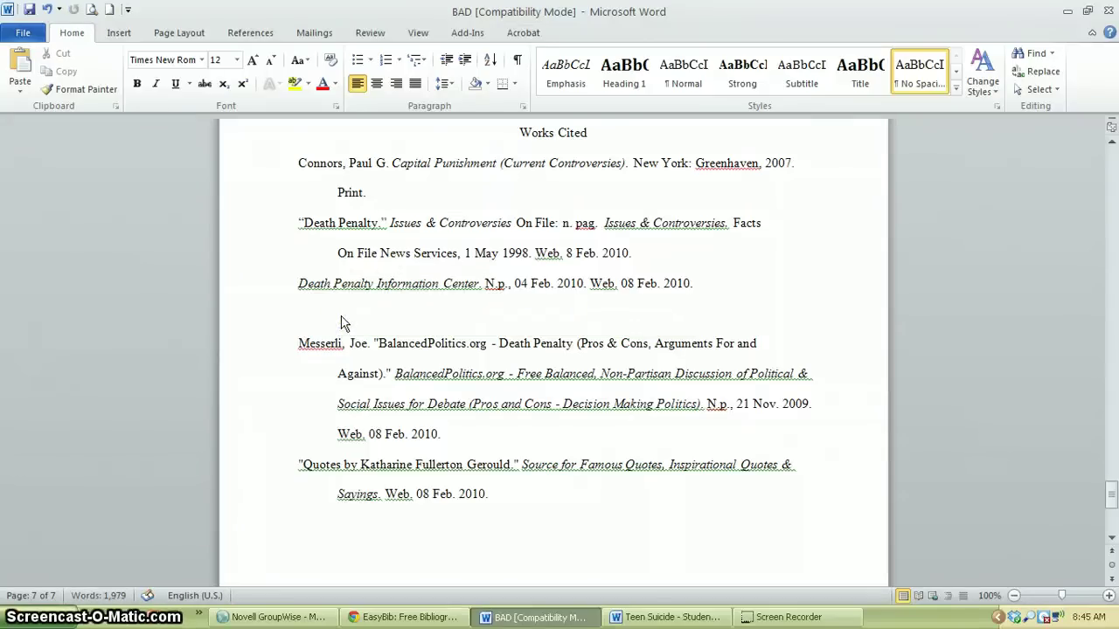
{"action": "key", "text": "BackSpace"}
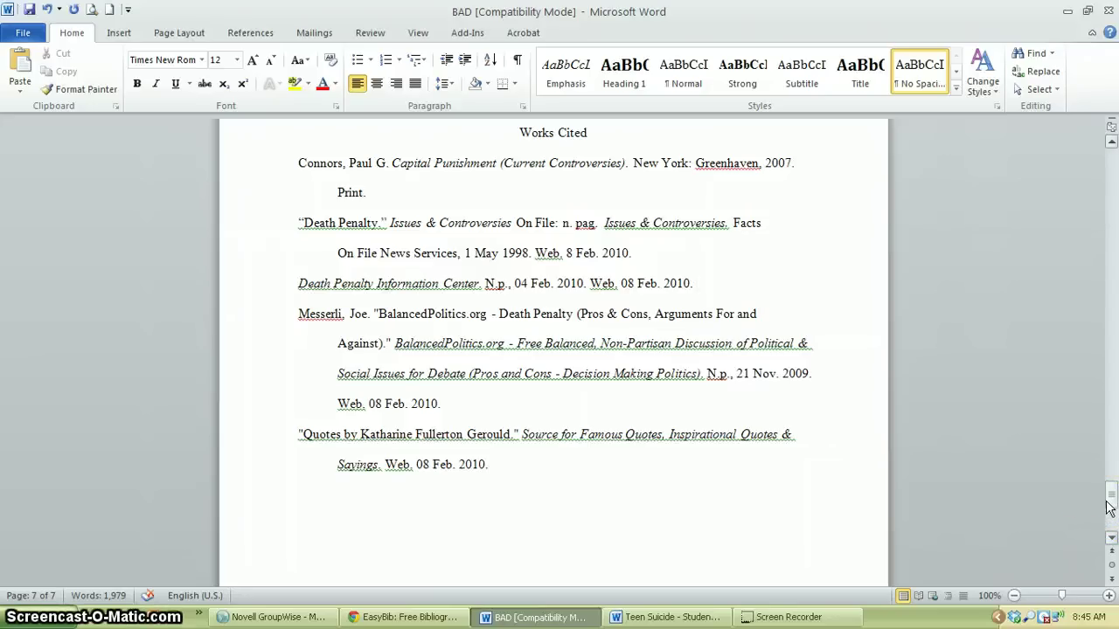
Check how each Works Cited citation ends and go back to the beginning of the paper to review its first page
{"action": "left_click", "coordinate": [532, 191]}
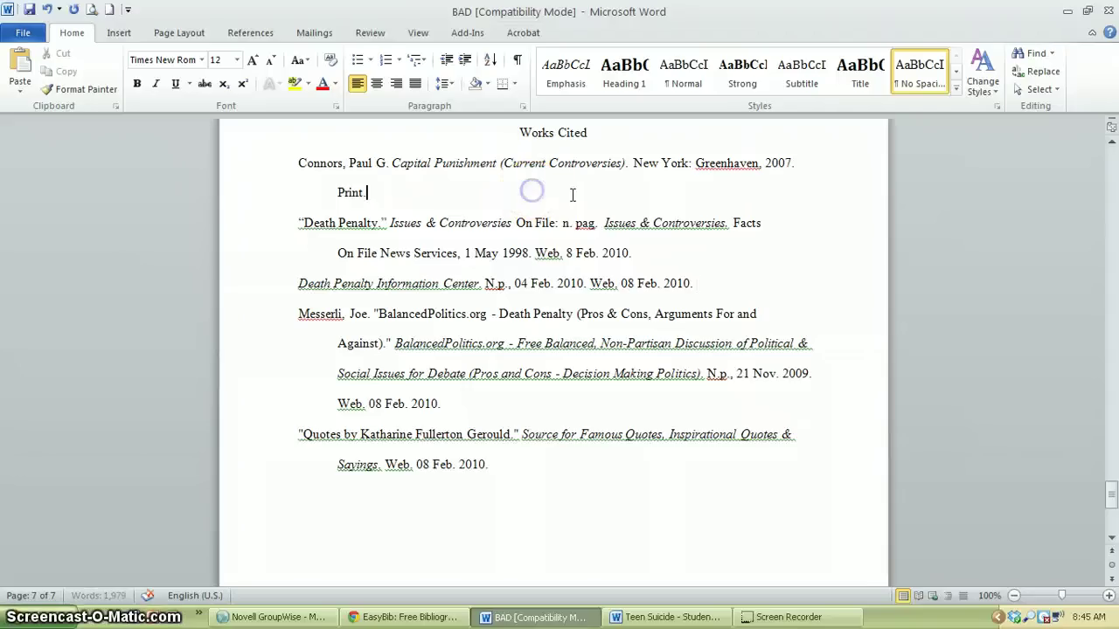
{"action": "left_click", "coordinate": [693, 229]}
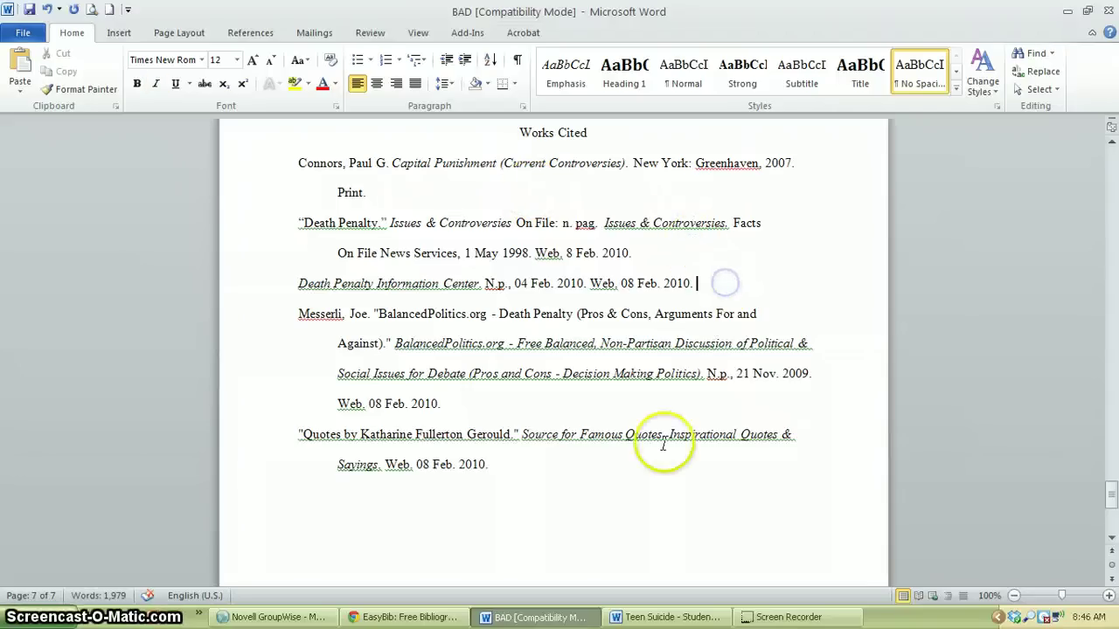
{"action": "left_click_drag", "start_coordinate": [562, 398], "coordinate": [569, 462]}
{"action": "left_click", "coordinate": [569, 472]}
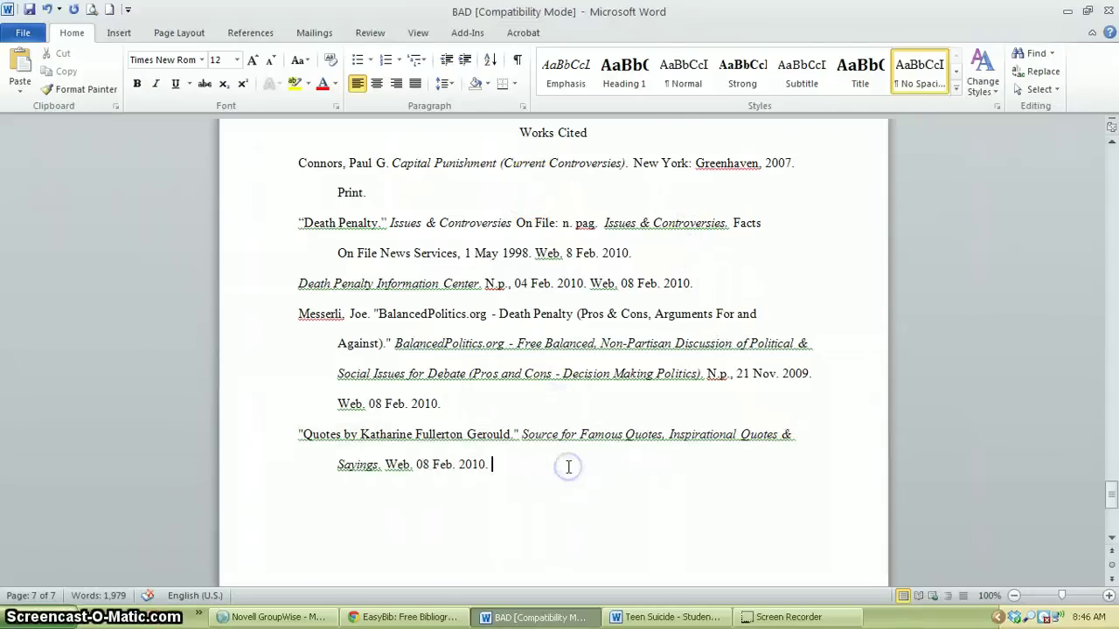
{"action": "left_click_drag", "start_coordinate": [1112, 511], "coordinate": [1061, 151]}
{"action": "left_click", "coordinate": [722, 155]}
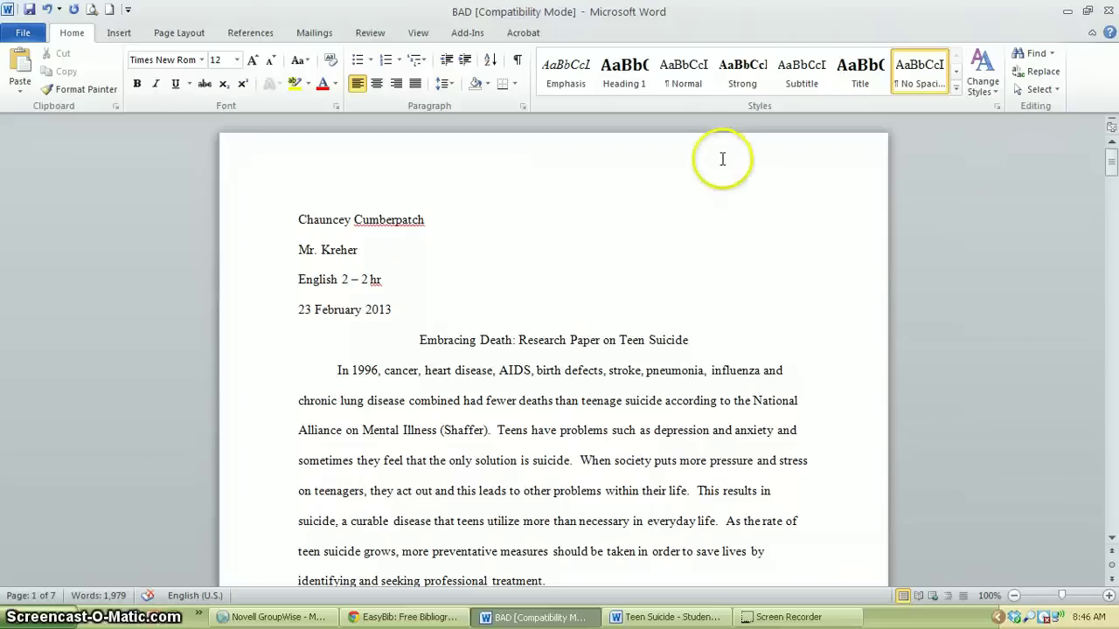
{"action": "left_click", "coordinate": [542, 189]}
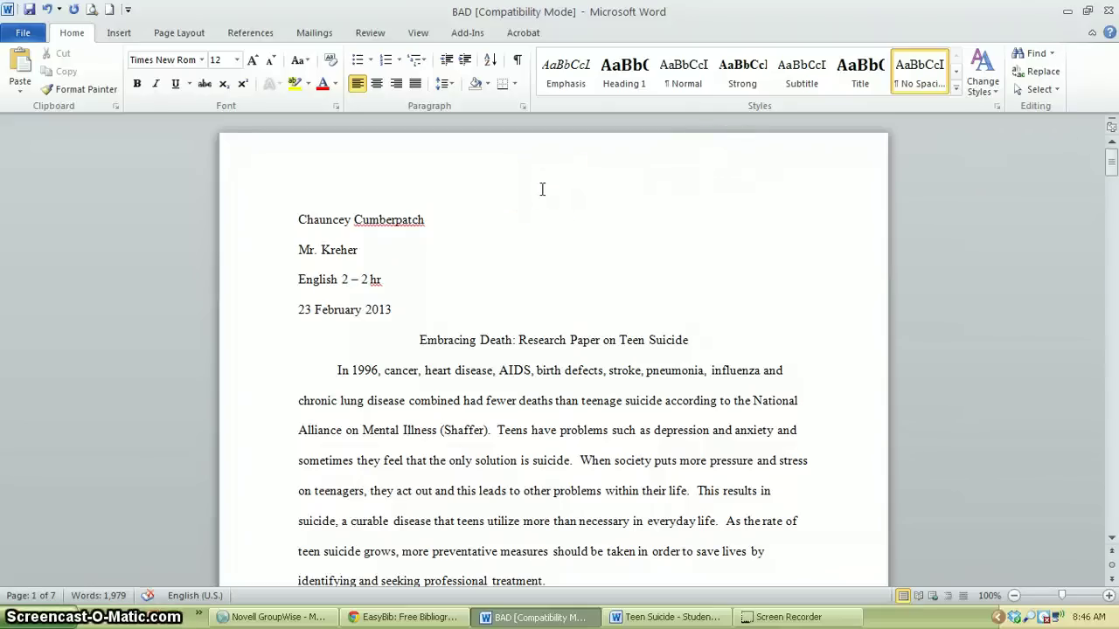